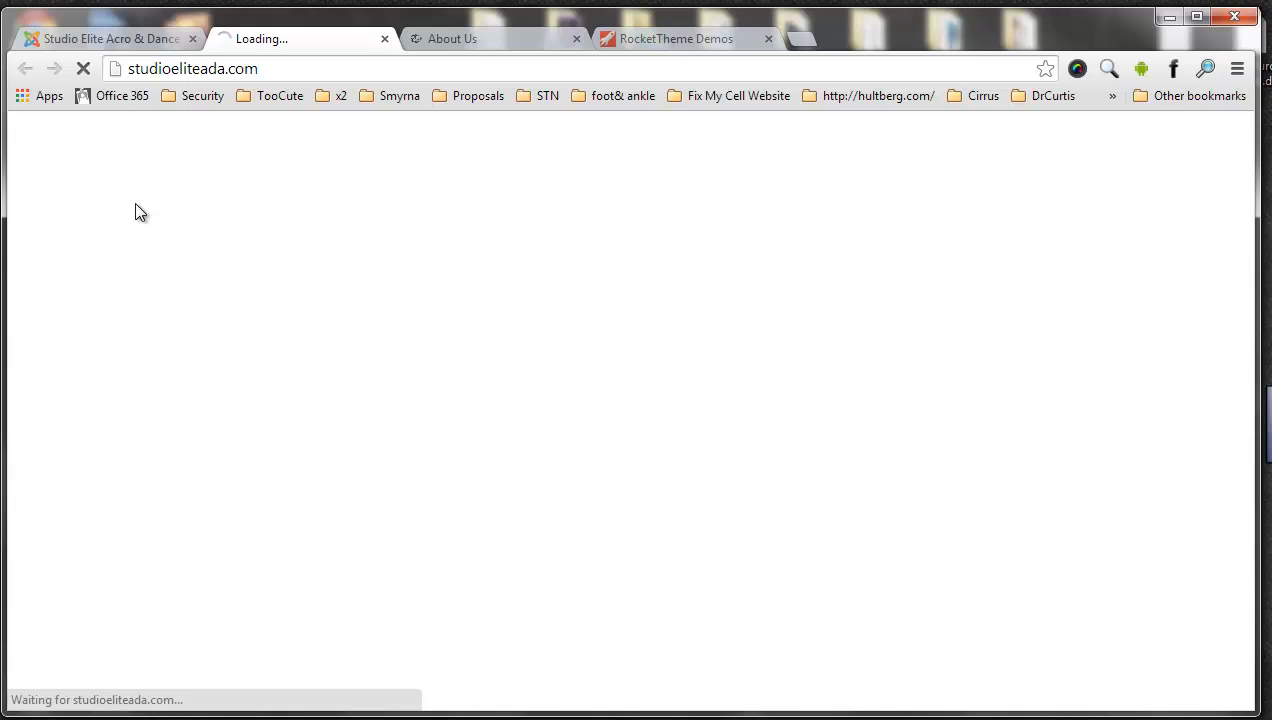
Close the loading site tab and reload the Joomla administrator page.
click(384, 40)
click(131, 40)
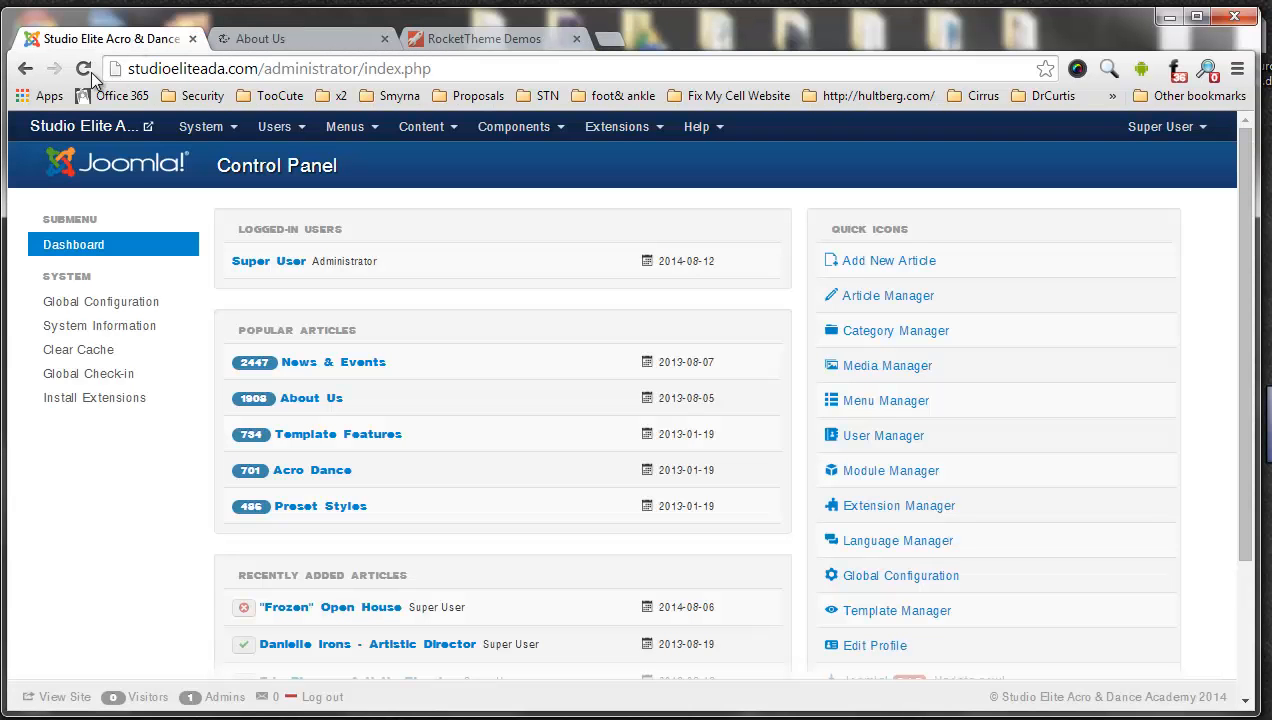
click(88, 71)
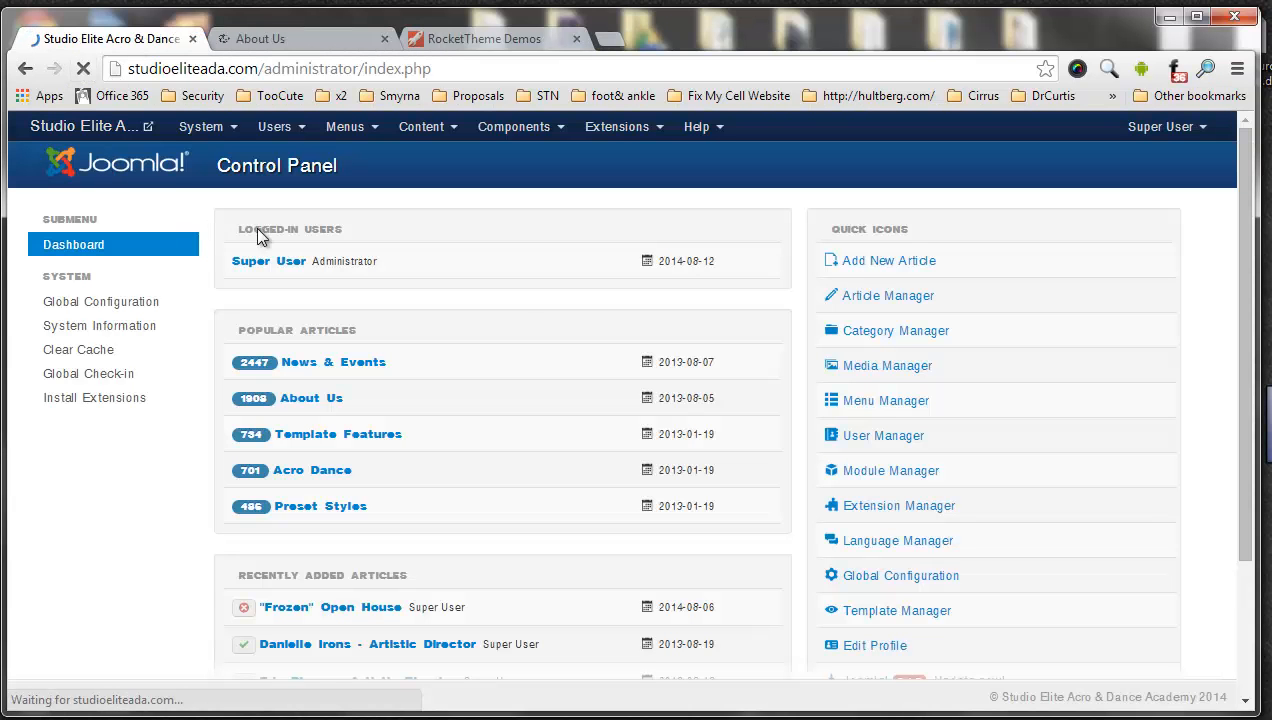
Log in to the Joomla administrator with the username studioeliteada and the account password.
key(ctrl+a)
text(s)
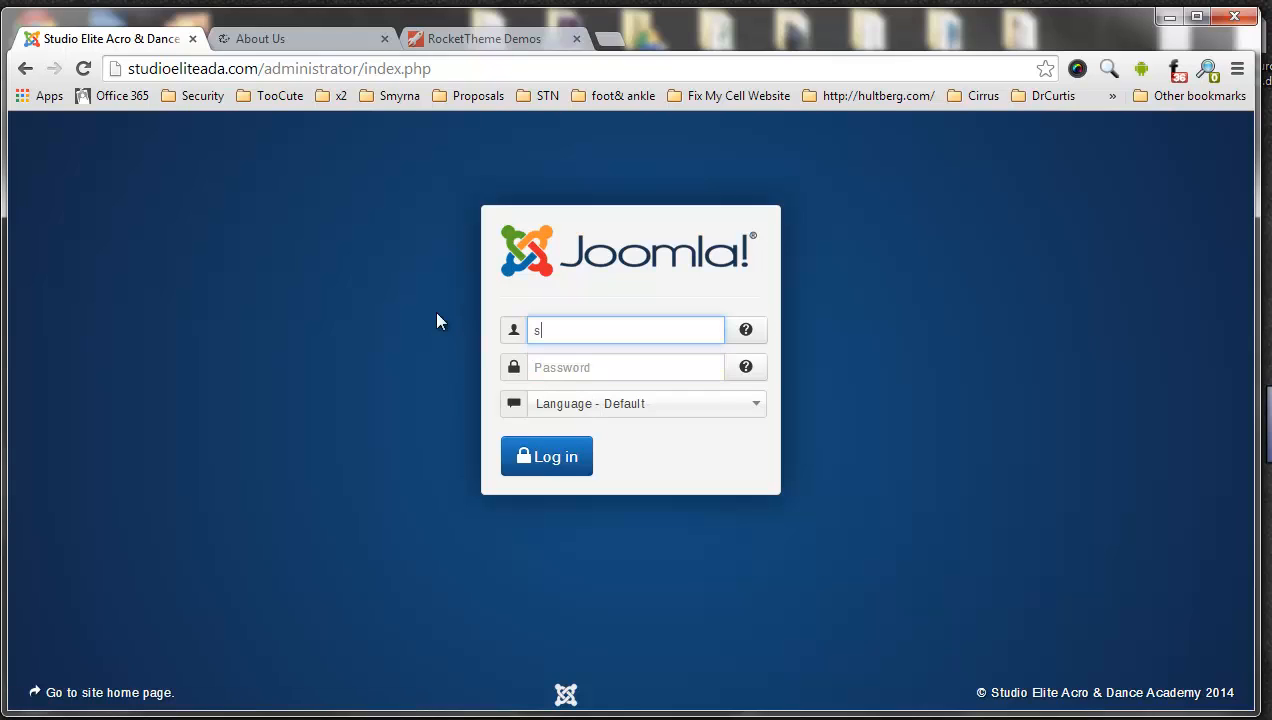
text(tudioeliteada)
key(Tab)
text(******)
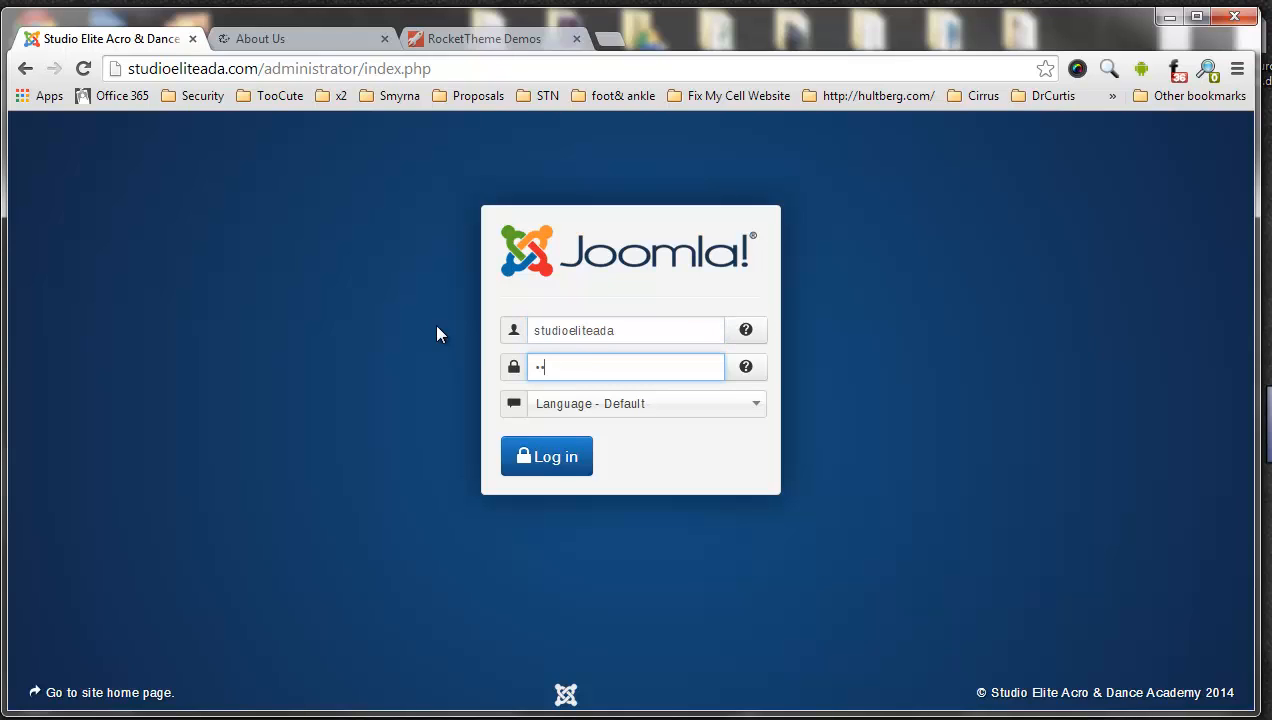
text(*******)
click(580, 462)
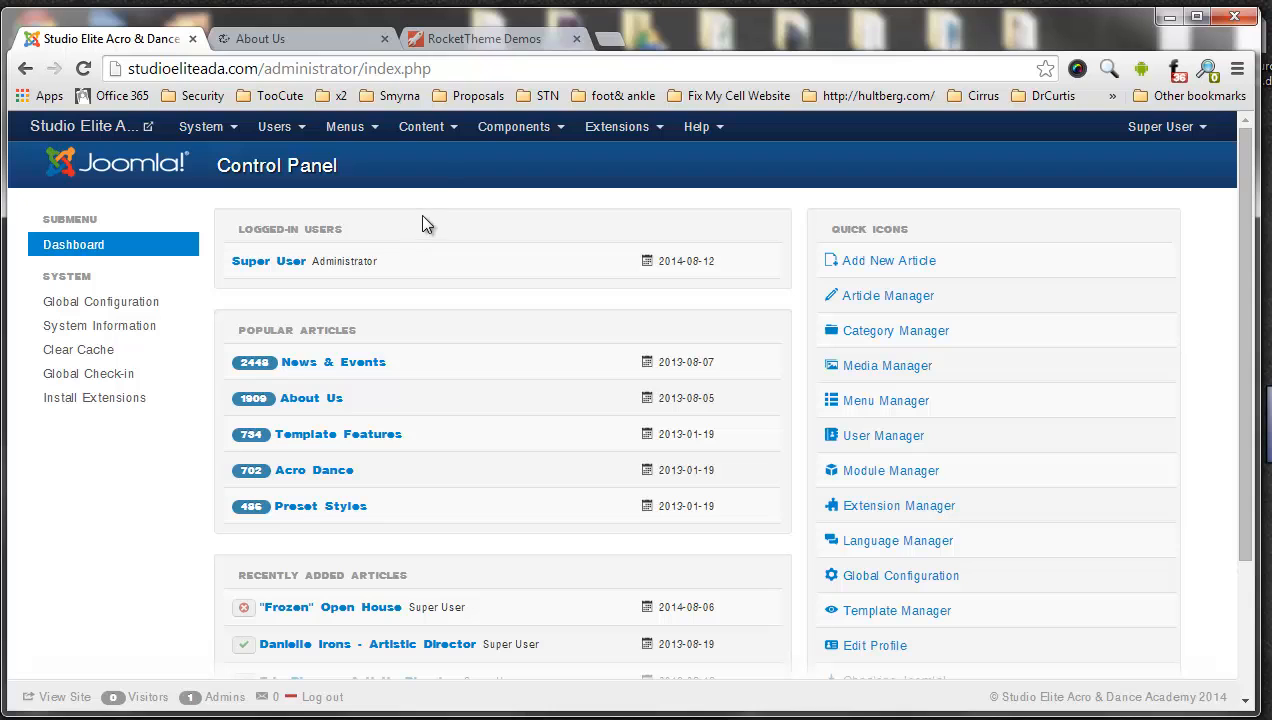
Open the Article Manager and look over the article list.
click(432, 130)
click(443, 160)
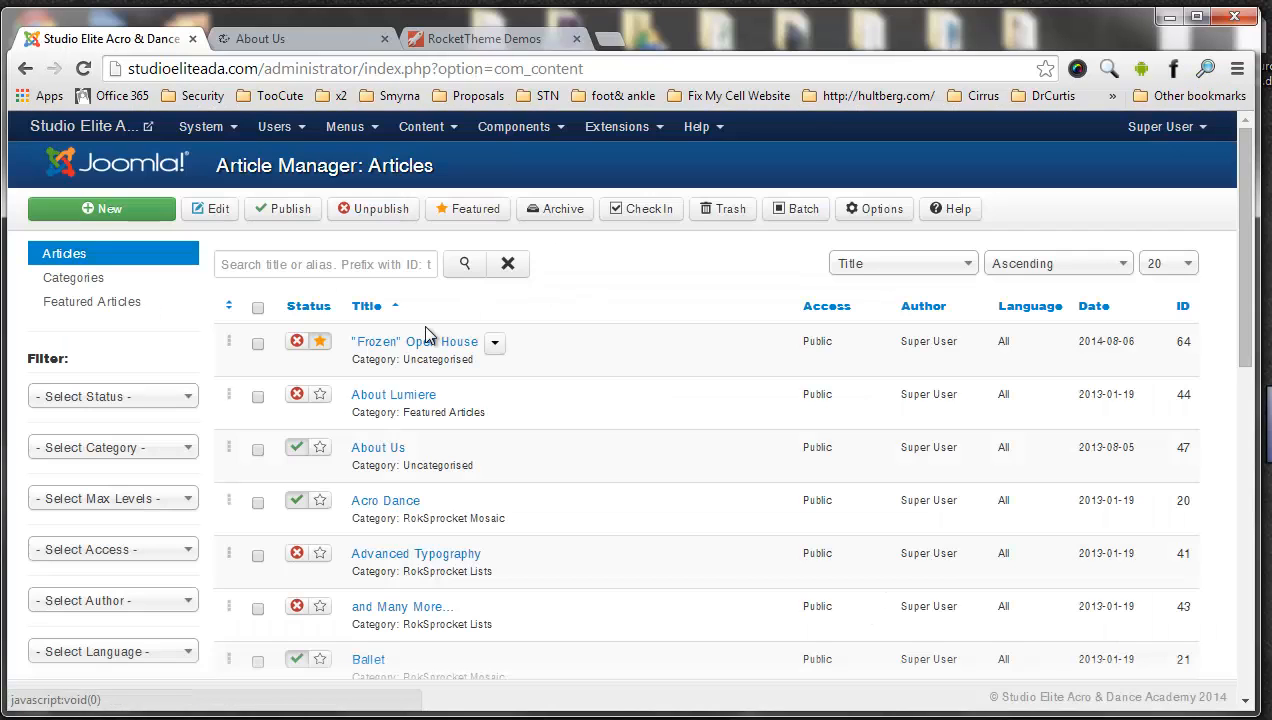
scroll(389, 375, down, 5)
scroll(389, 377, up, 5)
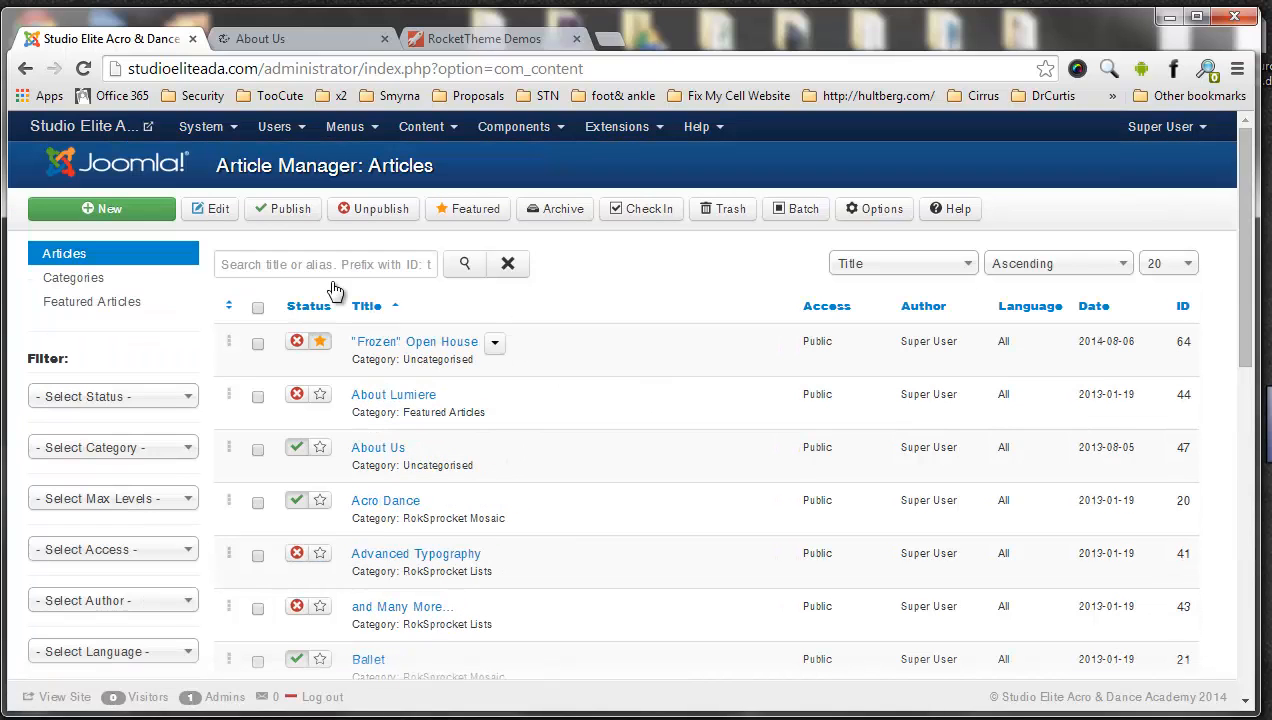
Search the articles for "about" and move the About Lumiere article to the trash.
click(343, 272)
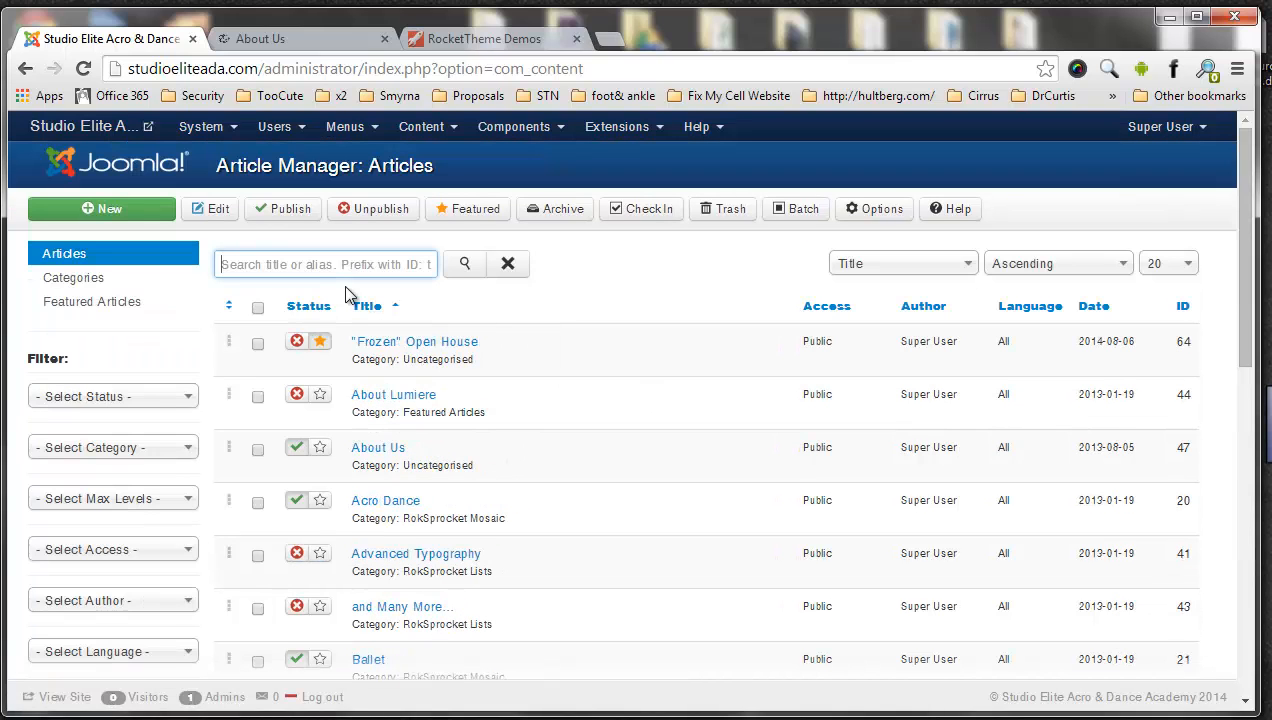
text(about)
key(Return)
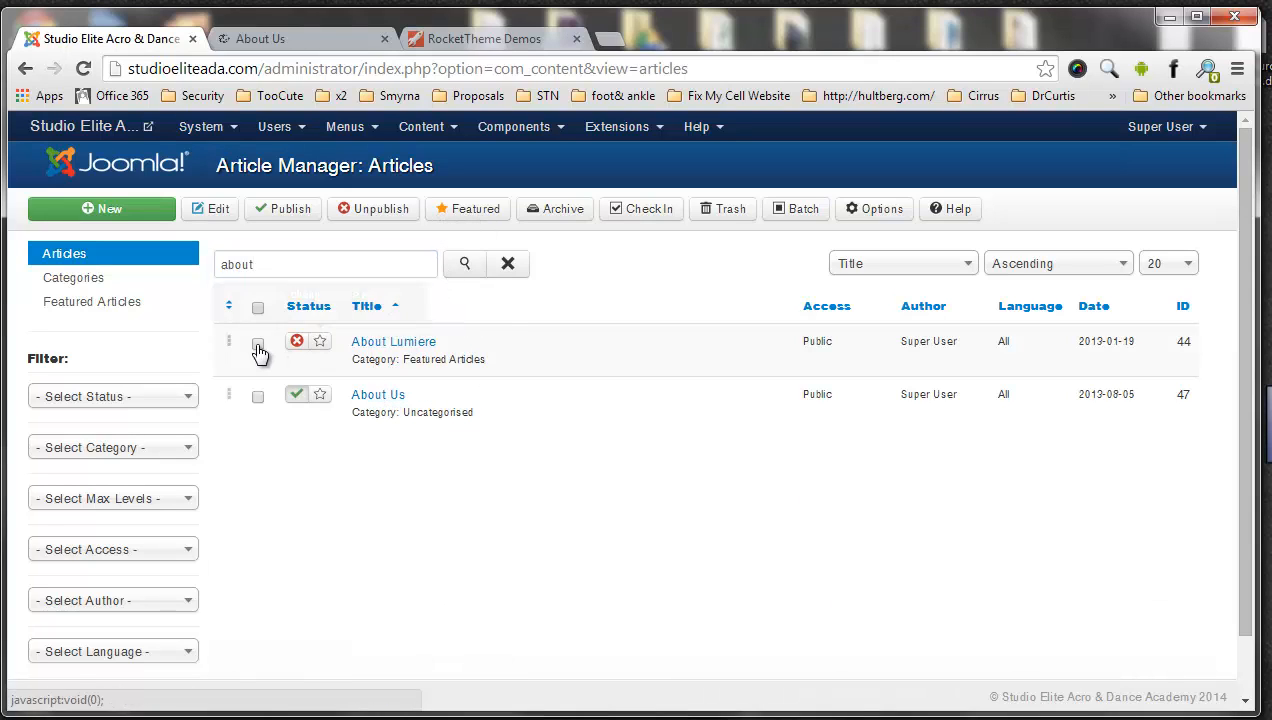
click(257, 343)
click(718, 216)
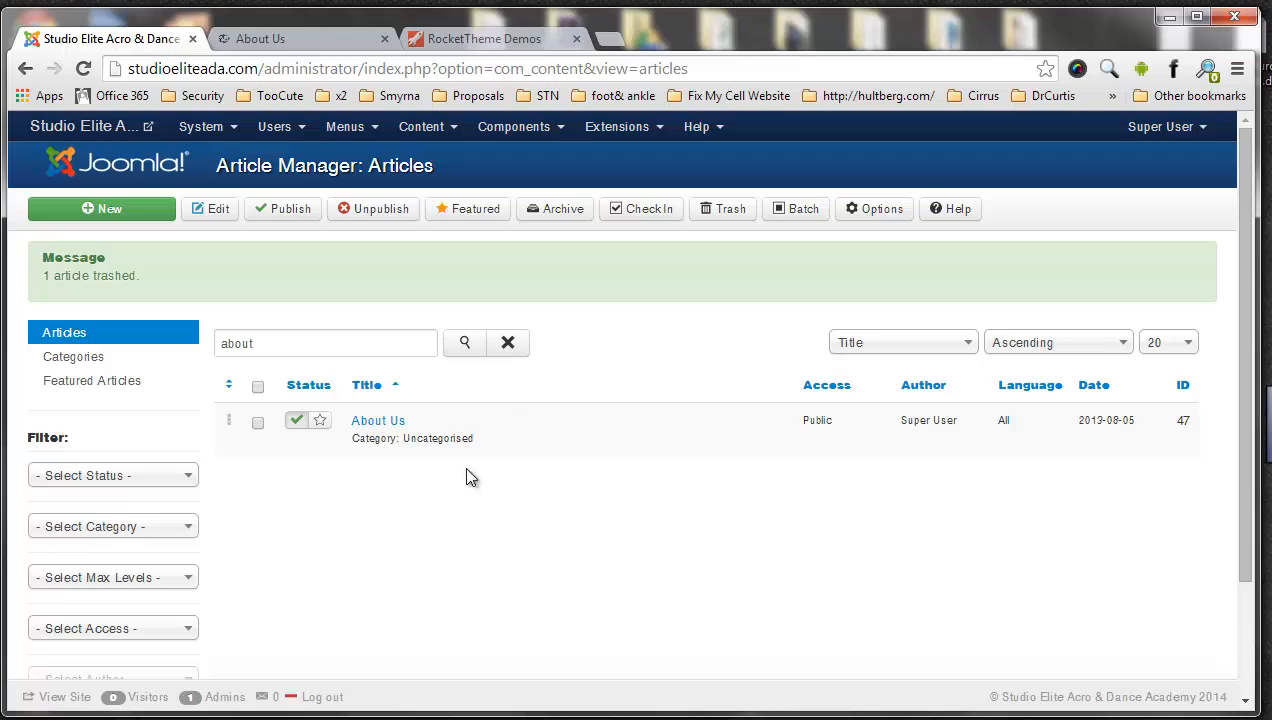
Open the About Us article for editing and bring its body text into view.
click(386, 421)
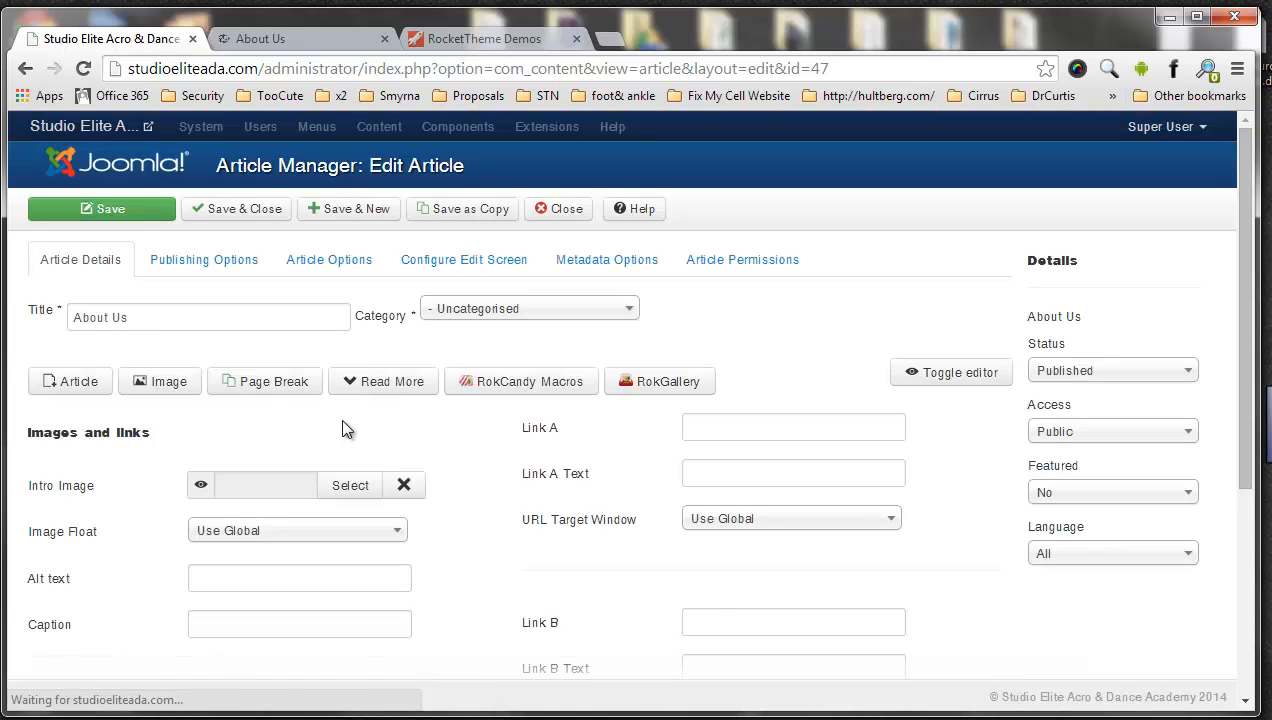
drag(1006, 607, 986, 714)
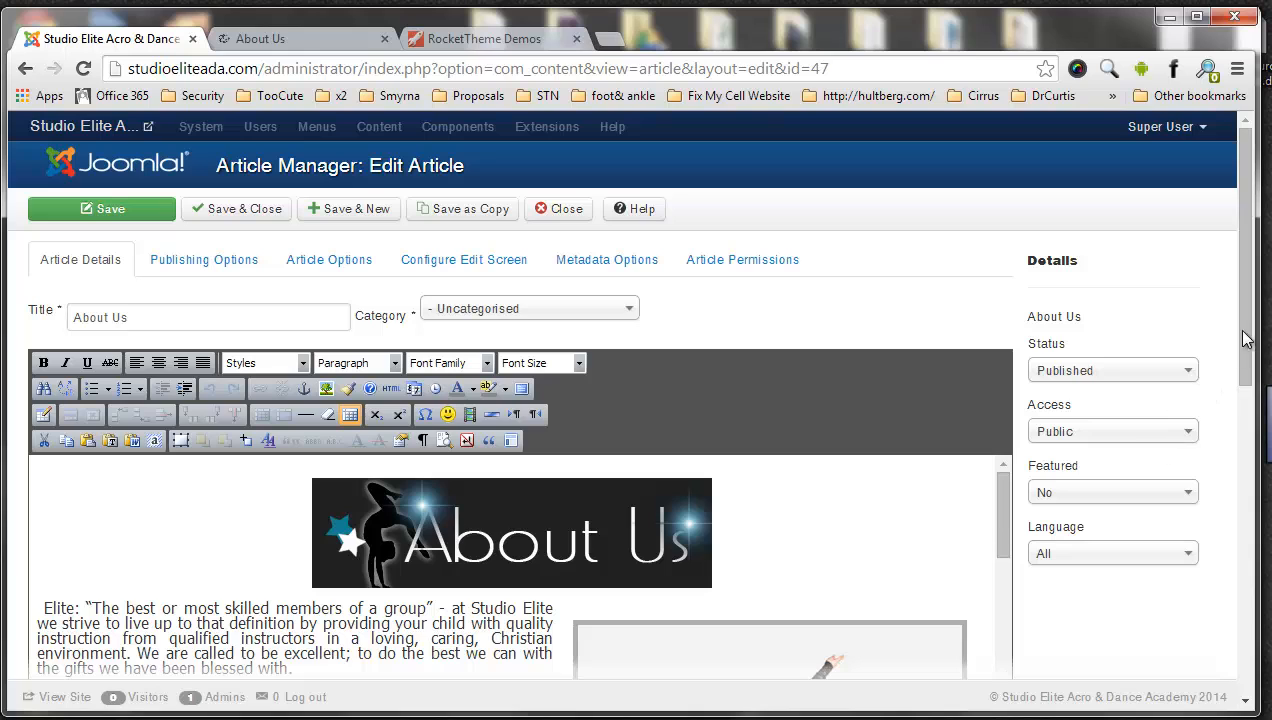
scroll(1232, 424, down, 3)
scroll(1232, 424, down, 2)
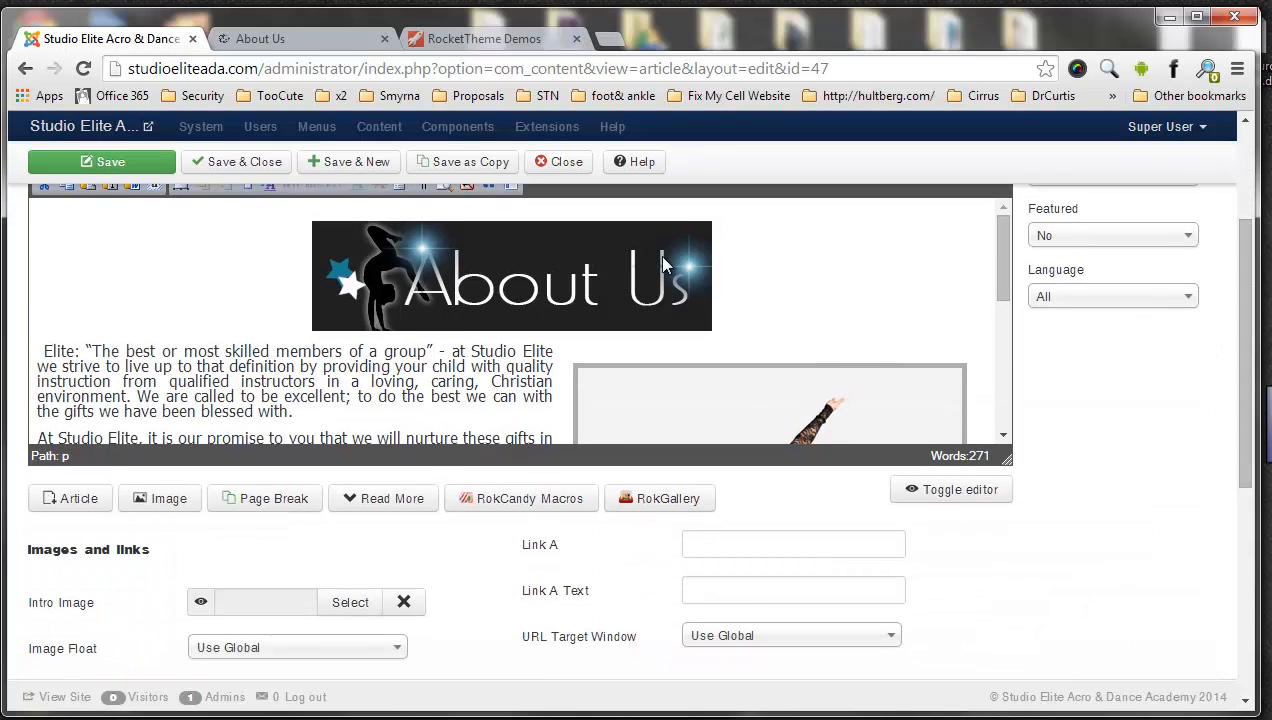
Examine the dancer photo's image URL, appearance and advanced settings in the About Us article, then cancel the dialog.
click(570, 411)
drag(1001, 268, 999, 287)
click(715, 386)
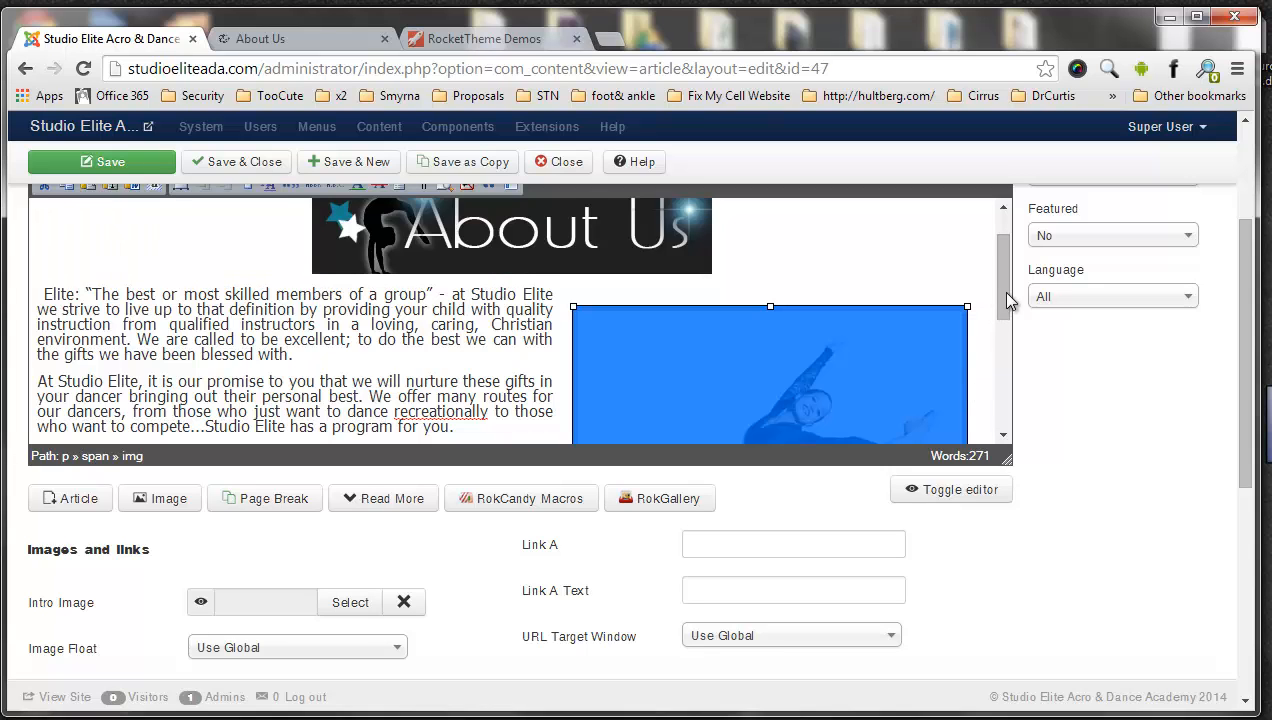
drag(1008, 348, 1006, 270)
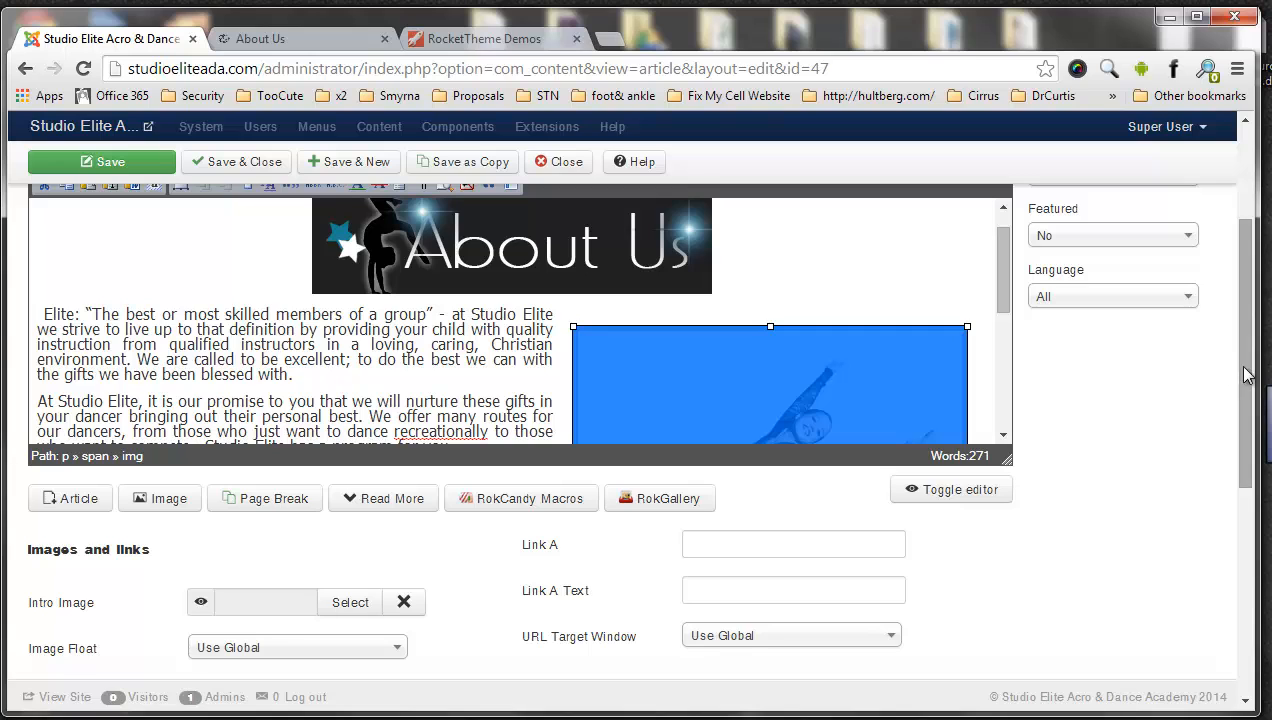
drag(1247, 374, 1247, 277)
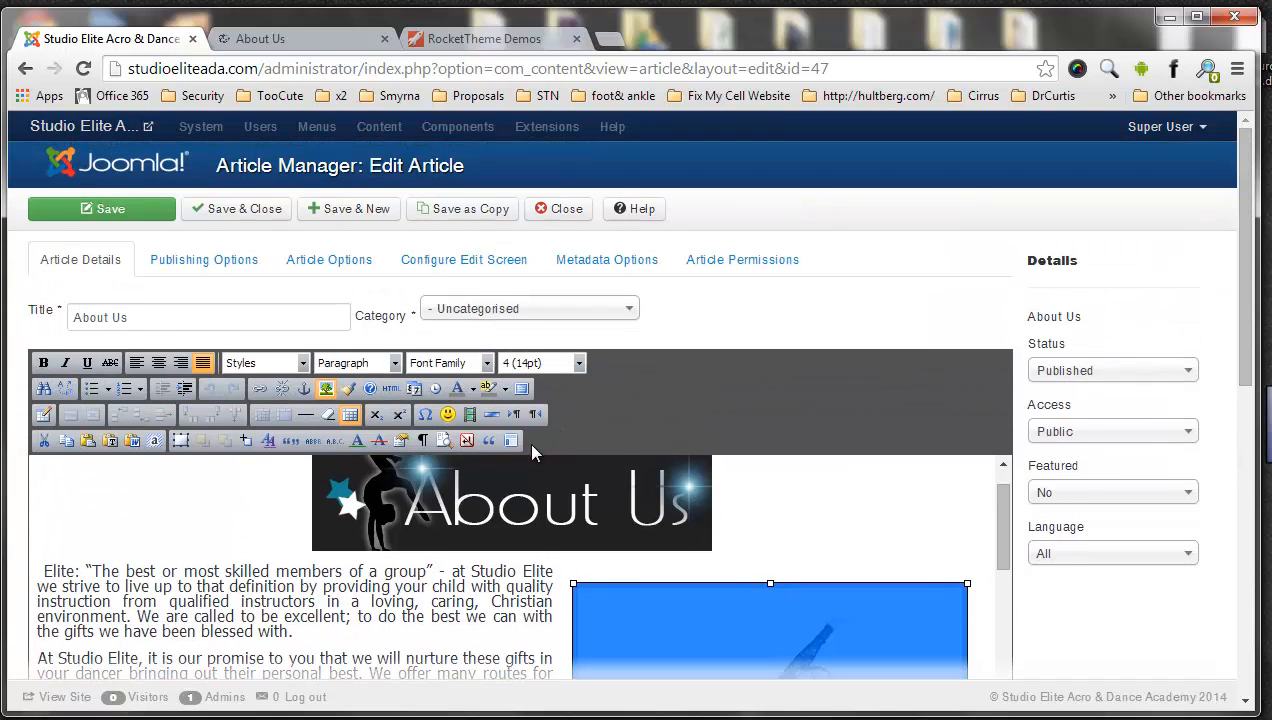
click(463, 438)
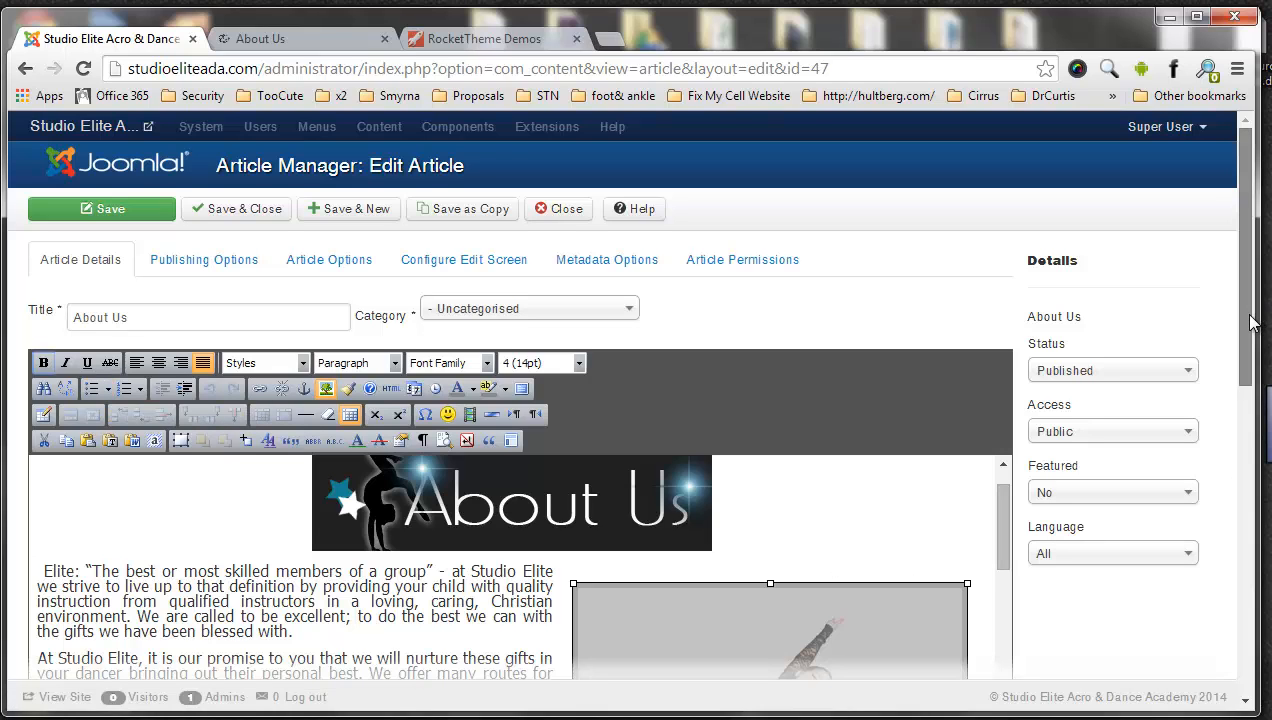
drag(1250, 322, 1245, 392)
click(820, 411)
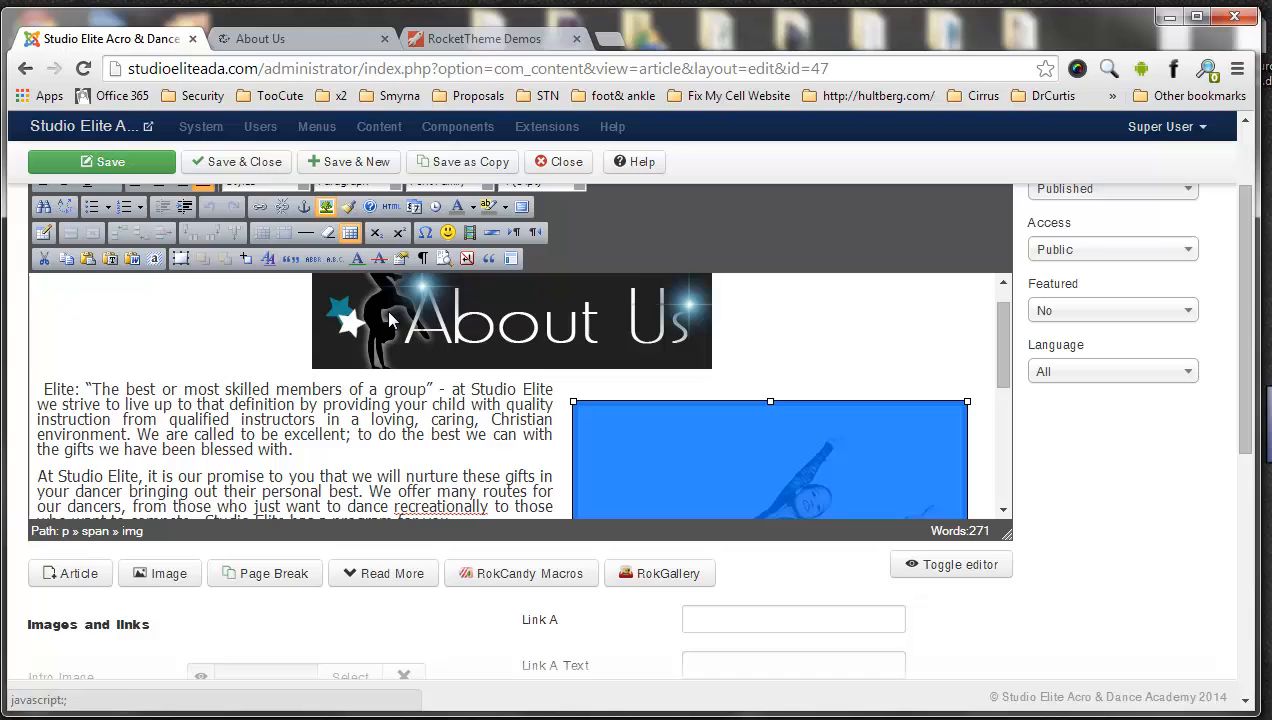
click(326, 209)
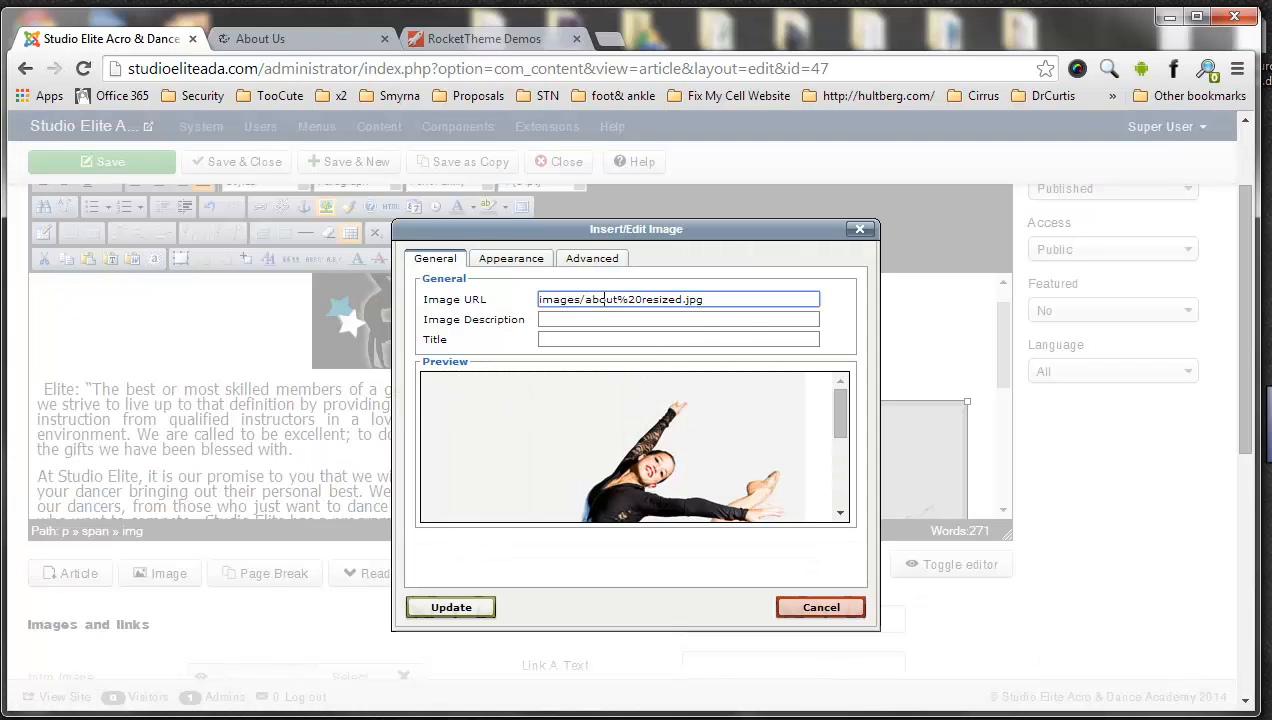
drag(582, 300, 723, 300)
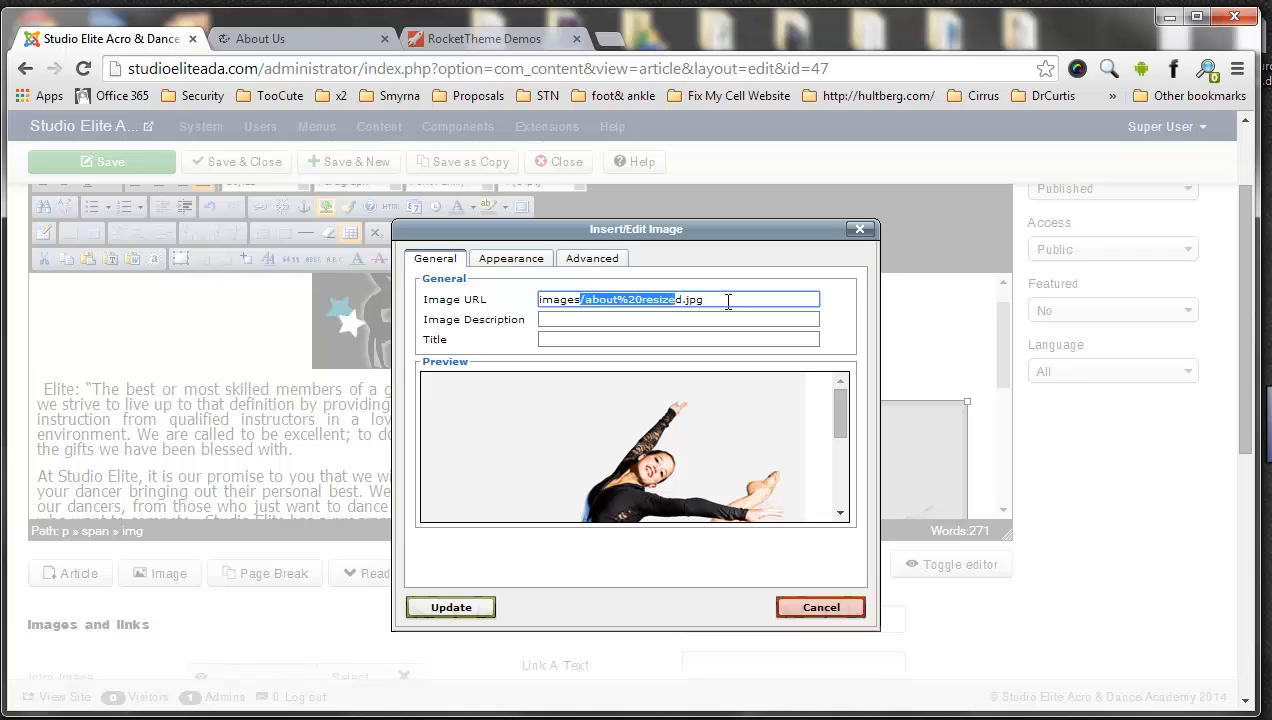
click(530, 266)
click(580, 264)
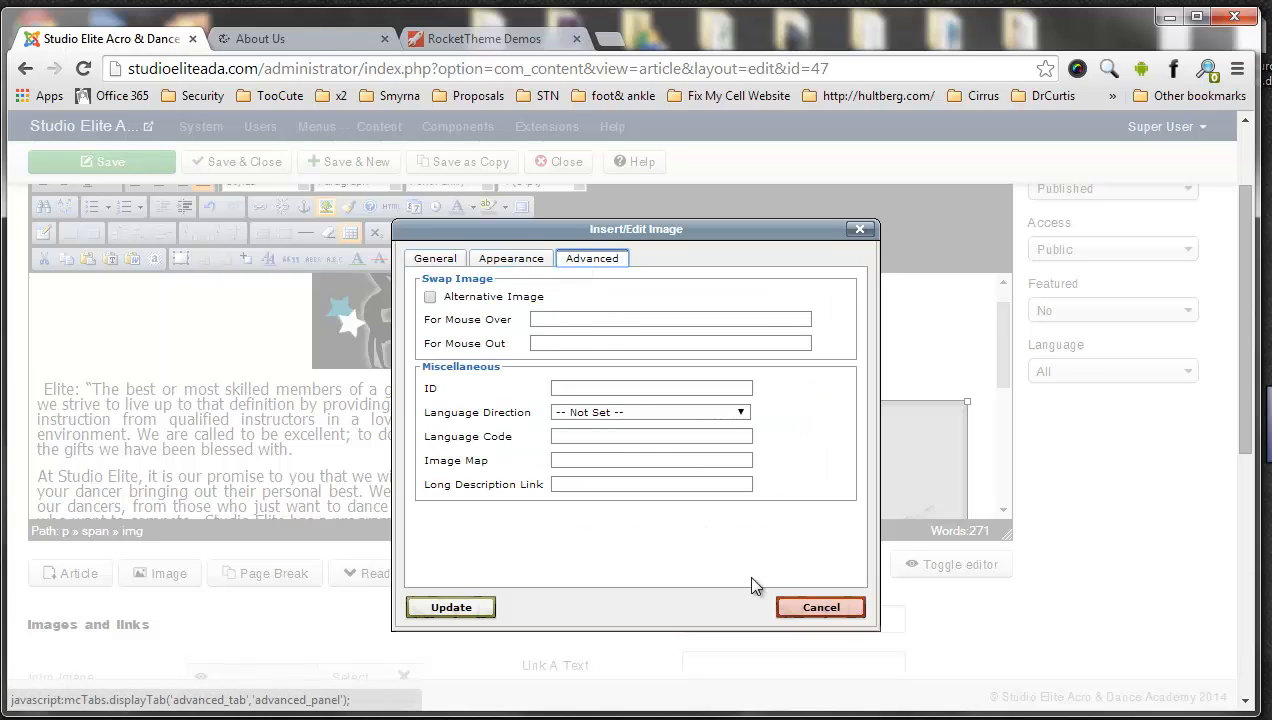
click(815, 607)
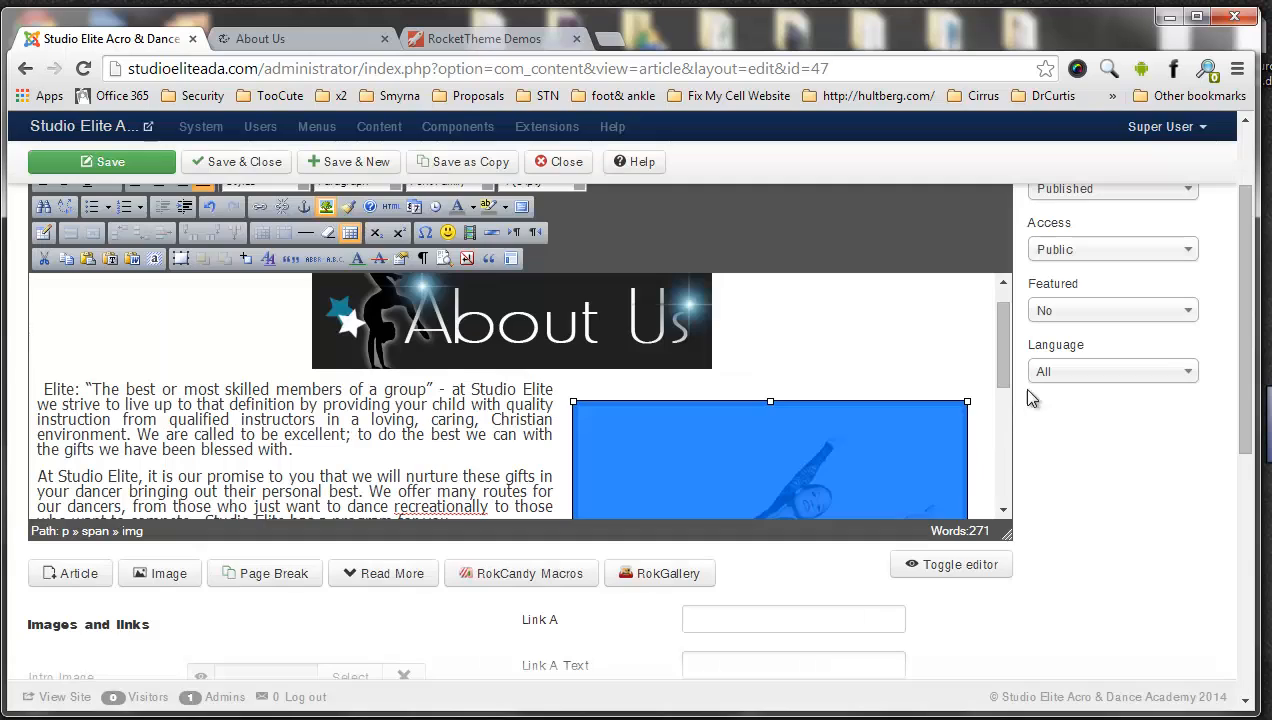
Open the article's image insertion dialog and view the upload file chooser, cancelling it without picking a file.
drag(1008, 365, 1005, 490)
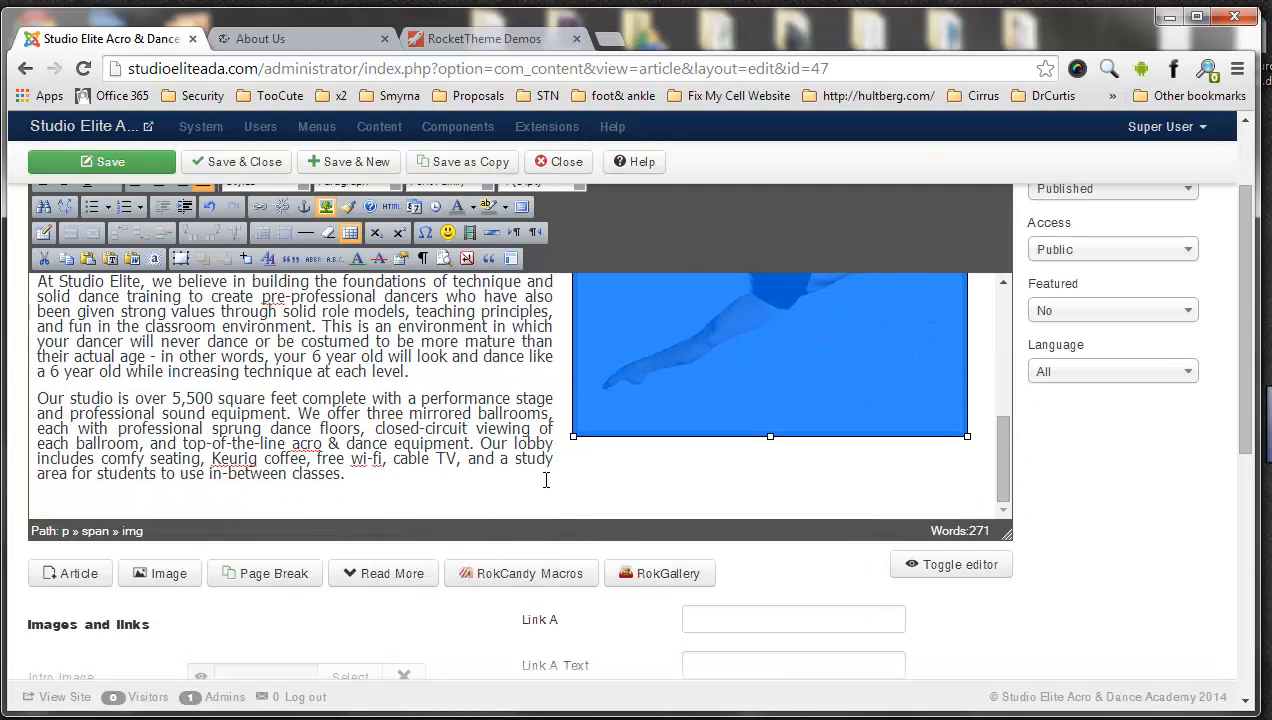
click(521, 575)
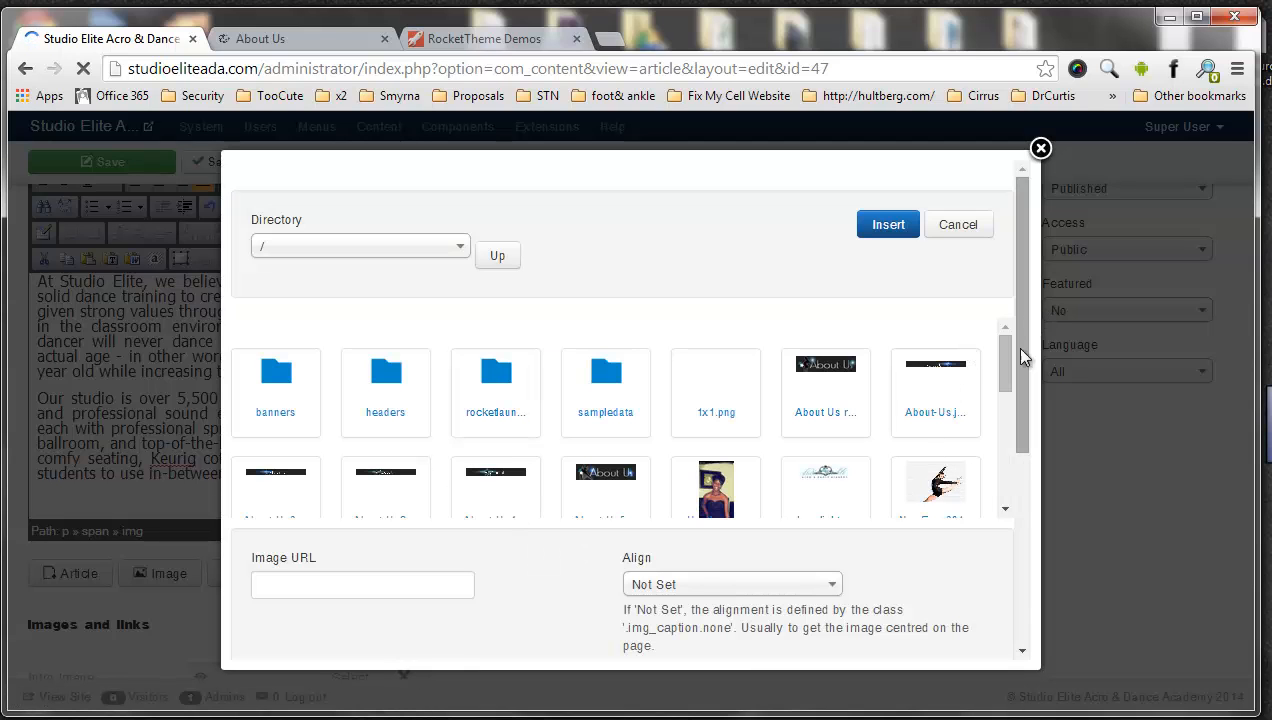
drag(1014, 346, 1011, 495)
click(430, 580)
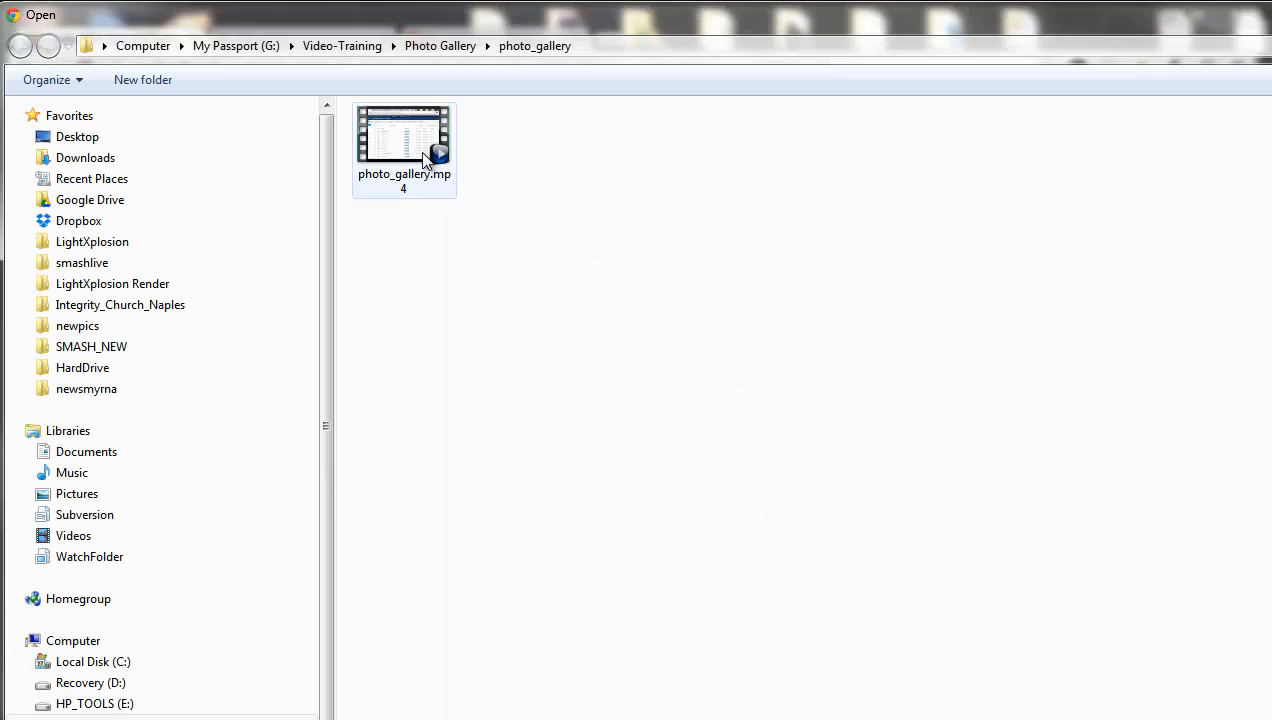
key(Escape)
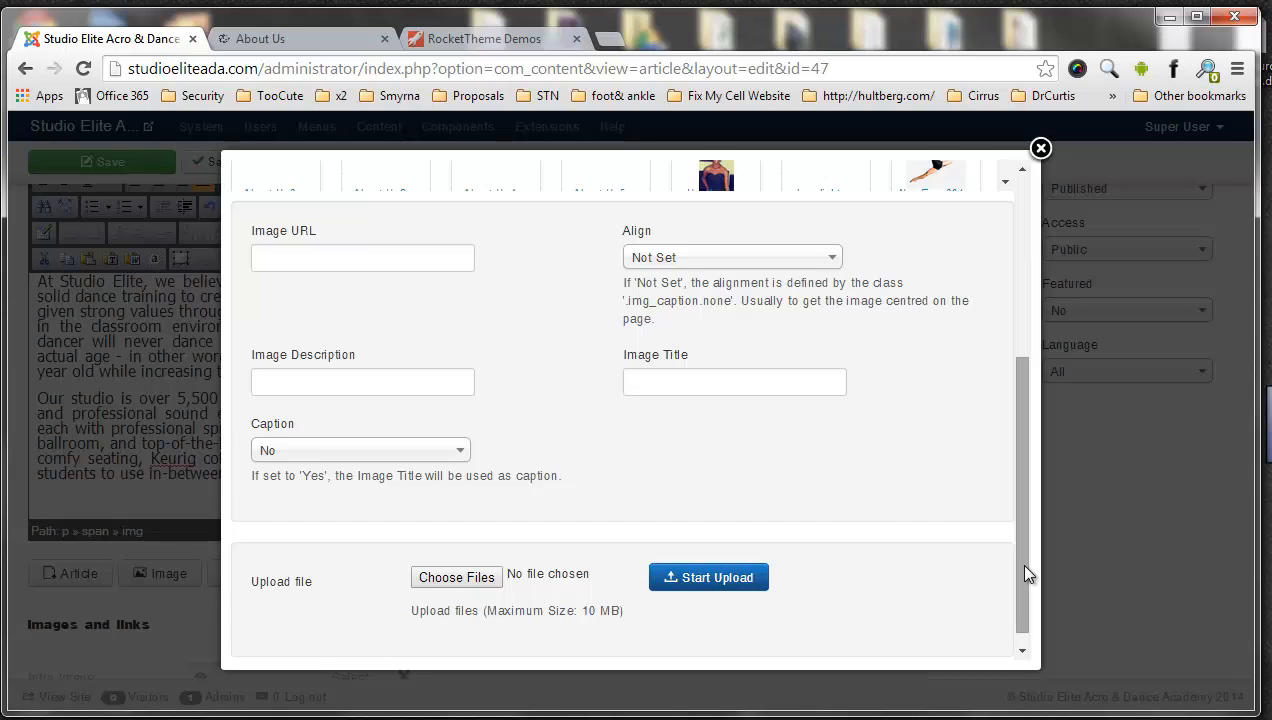
Try to insert the existing momtot2 picture from the image library's root directory into the article.
drag(1025, 428, 1067, 268)
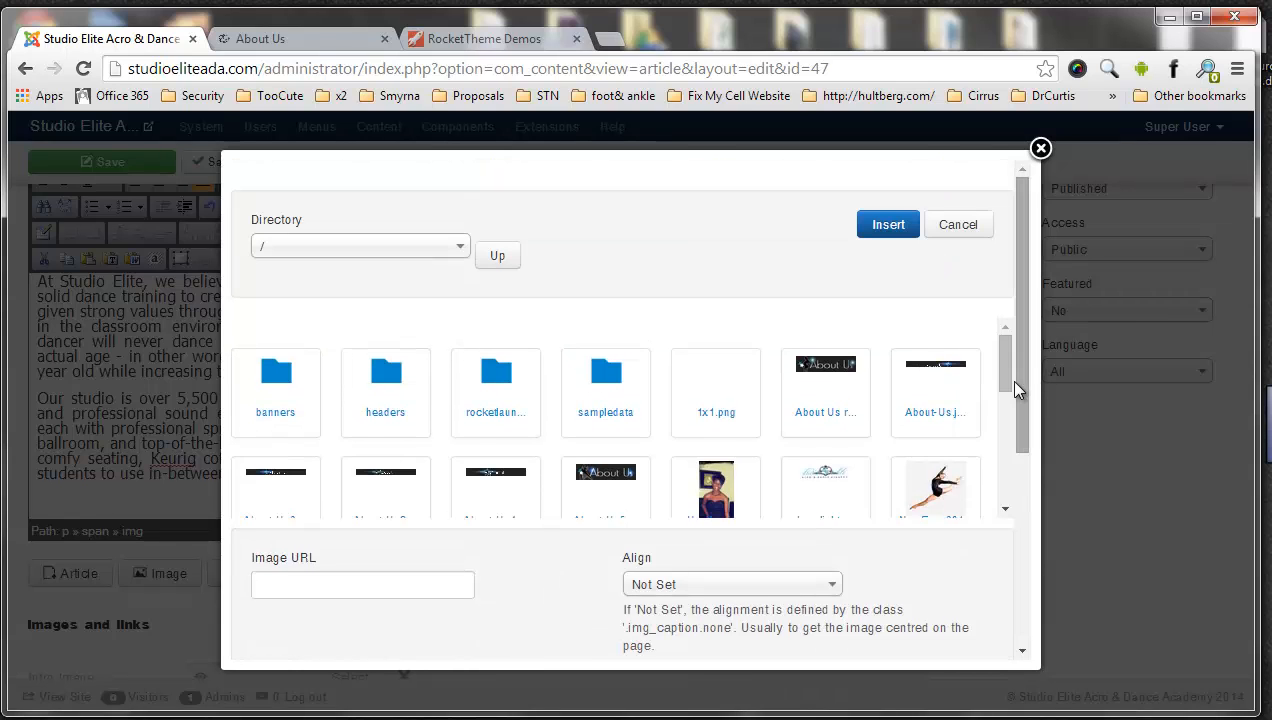
scroll(1010, 392, down, 1)
scroll(1013, 413, down, 5)
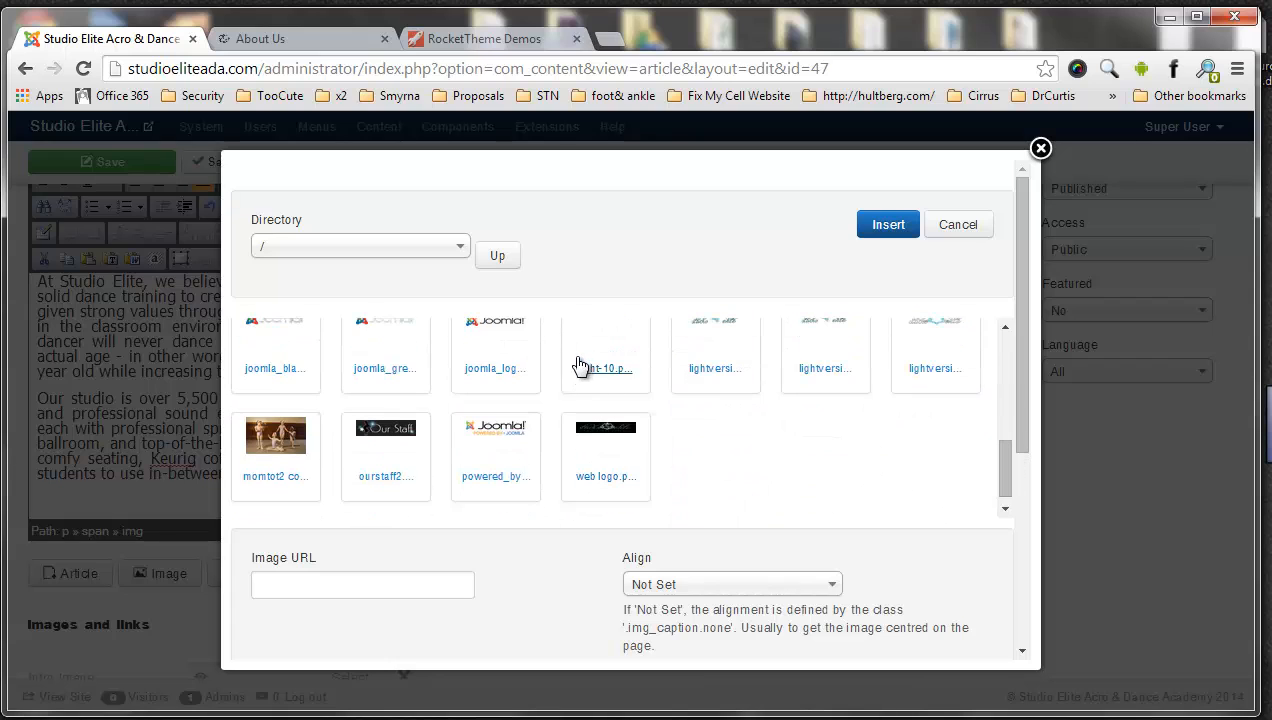
click(296, 440)
click(876, 228)
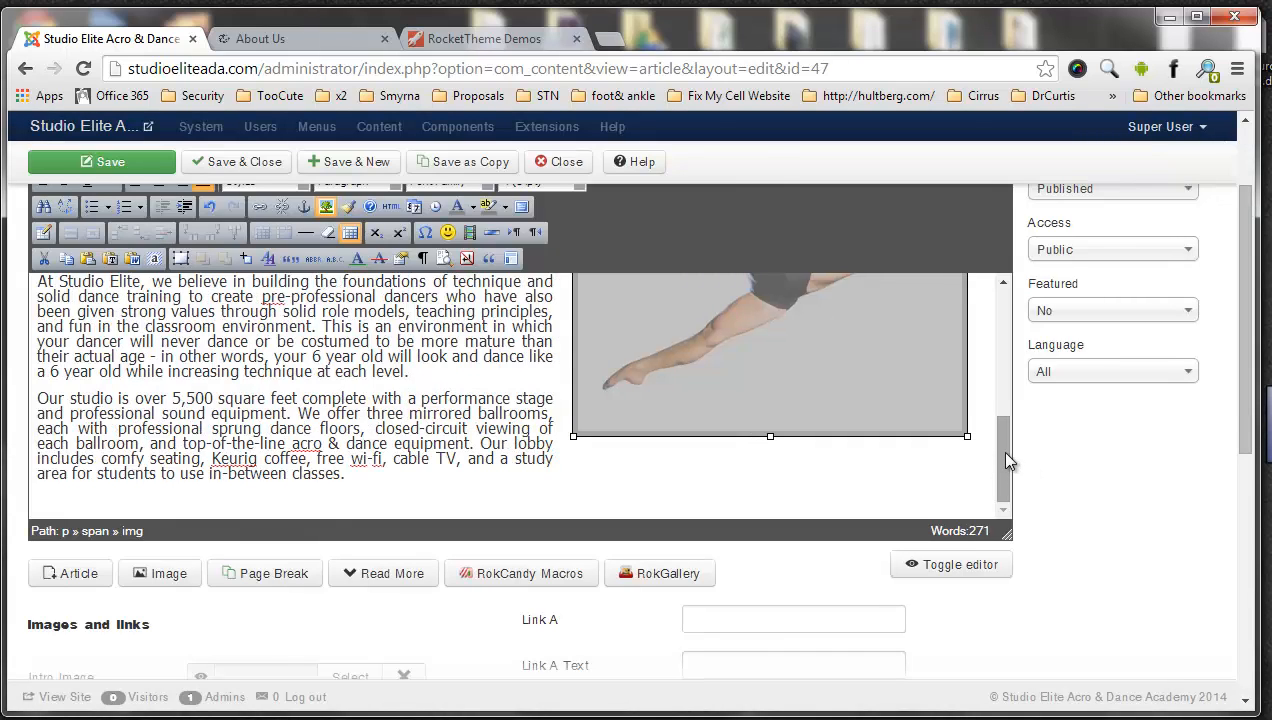
Change the dancer photo's alignment to Left in the About Us article, applying it without an image description.
drag(1005, 453, 1022, 349)
click(379, 400)
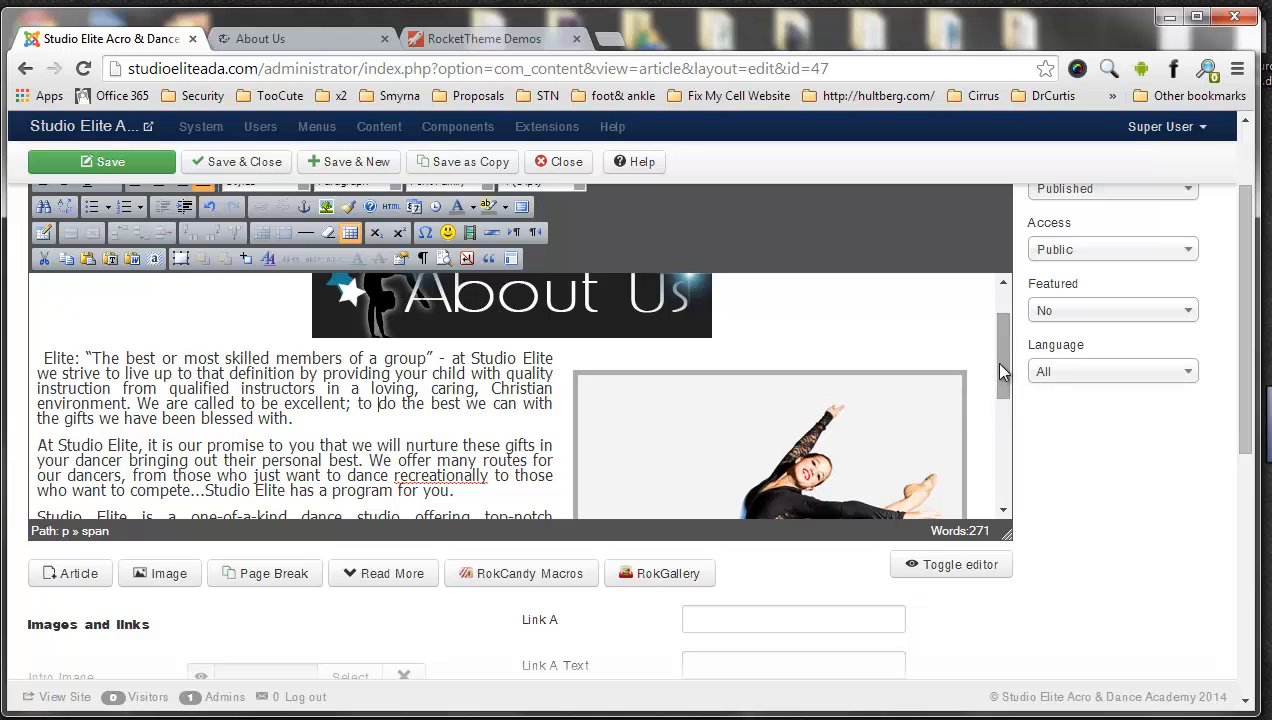
drag(1005, 361, 1000, 391)
click(790, 365)
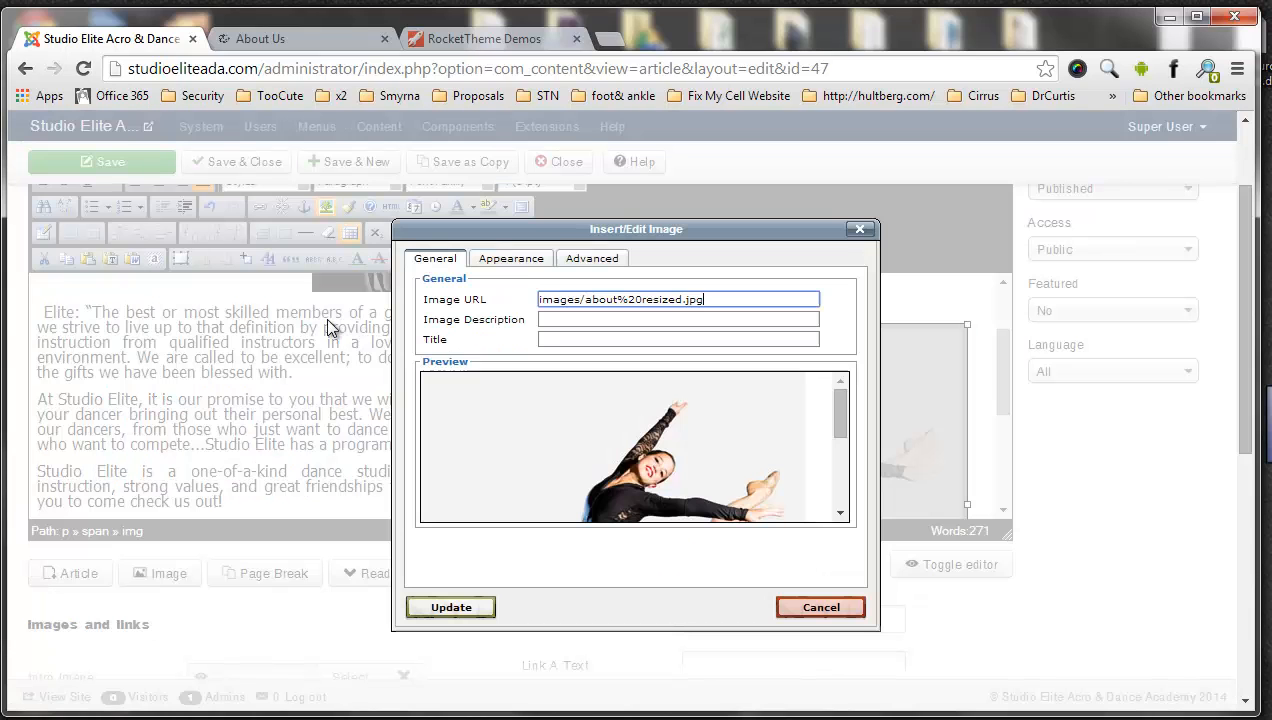
click(512, 259)
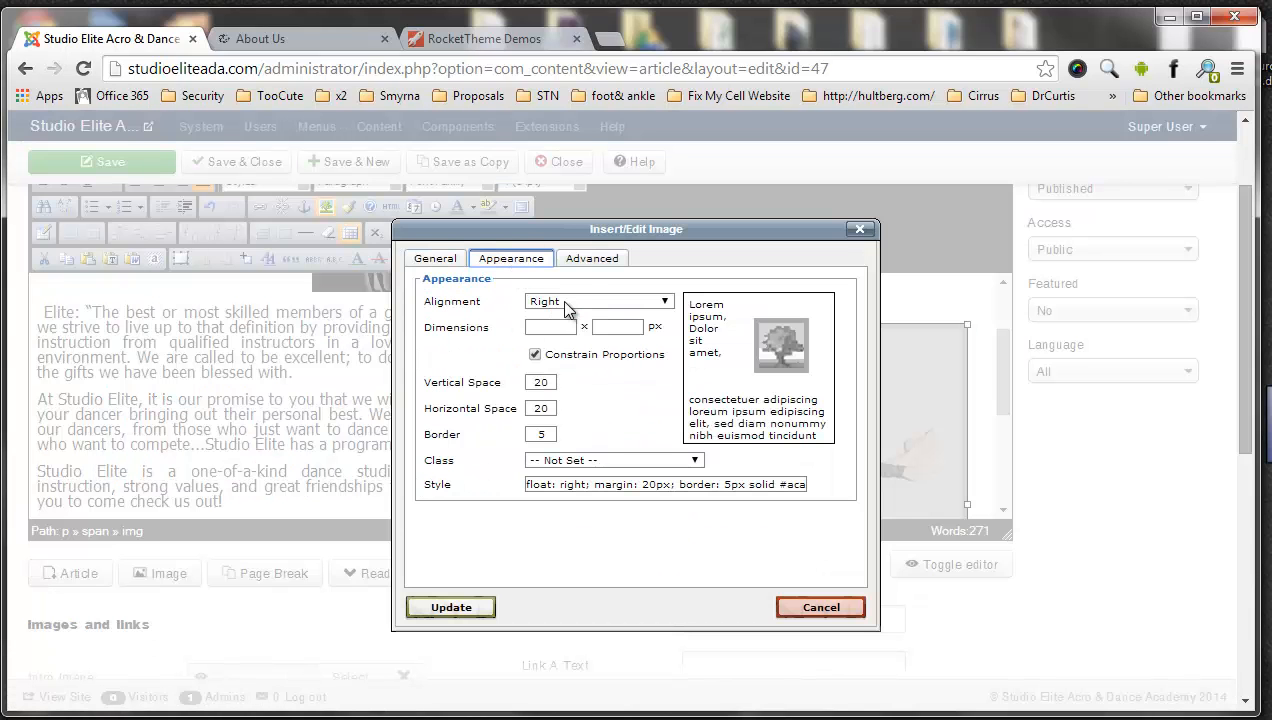
click(567, 302)
click(567, 303)
click(325, 38)
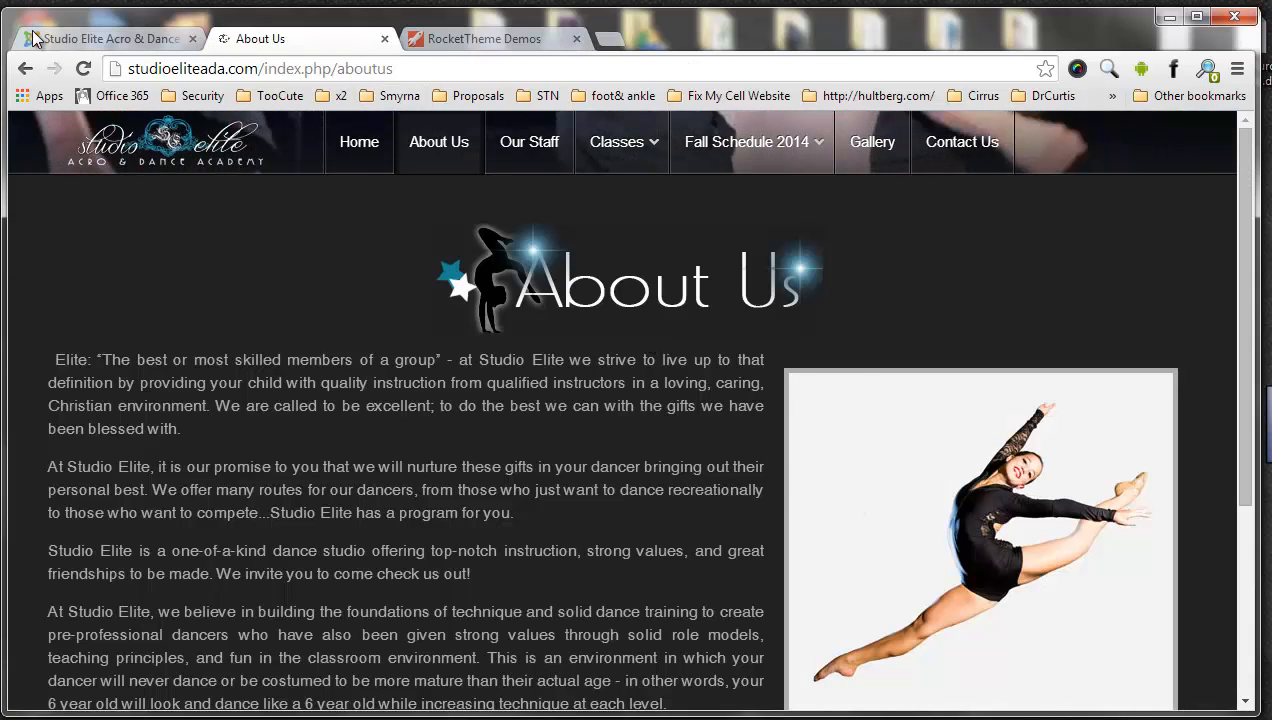
click(108, 39)
click(561, 303)
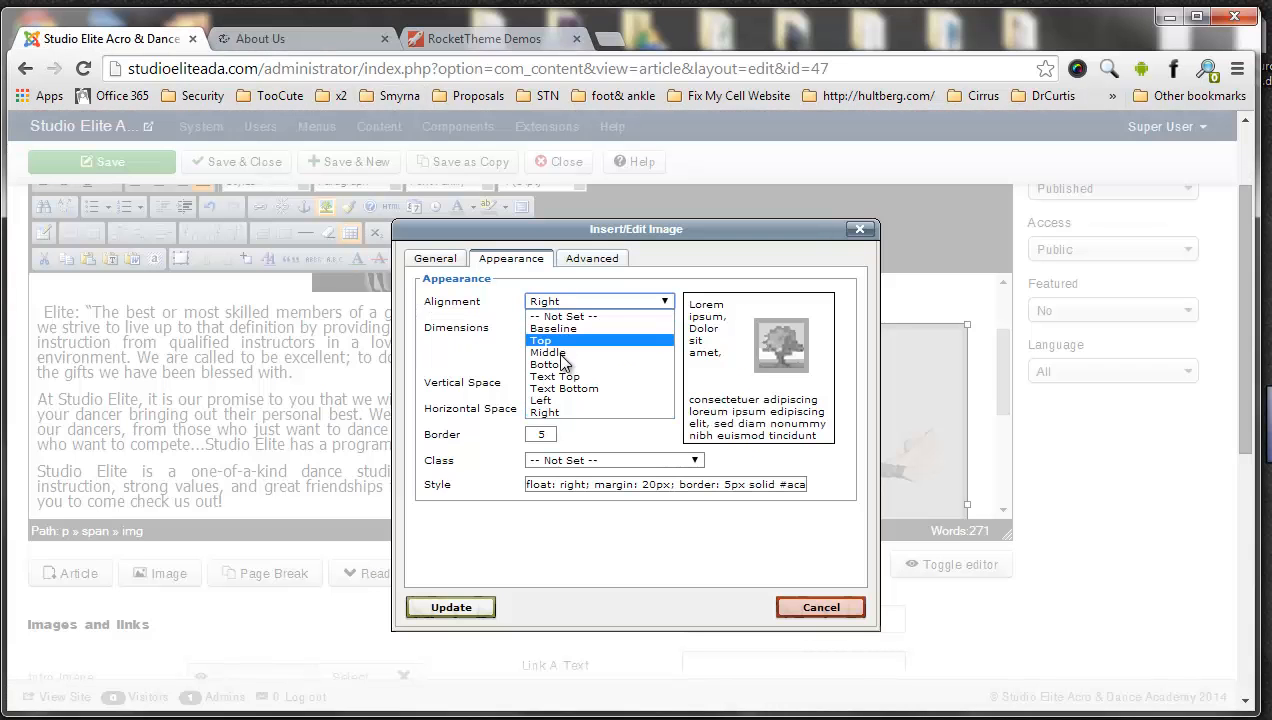
click(541, 400)
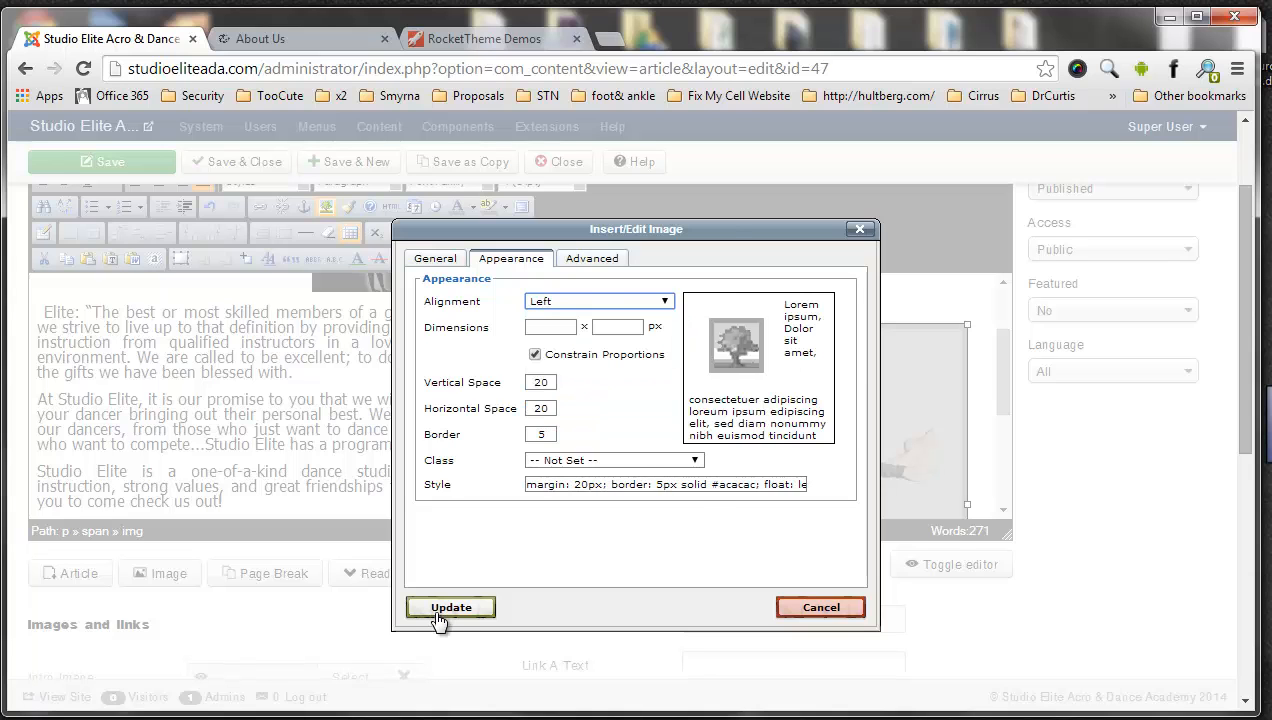
click(445, 608)
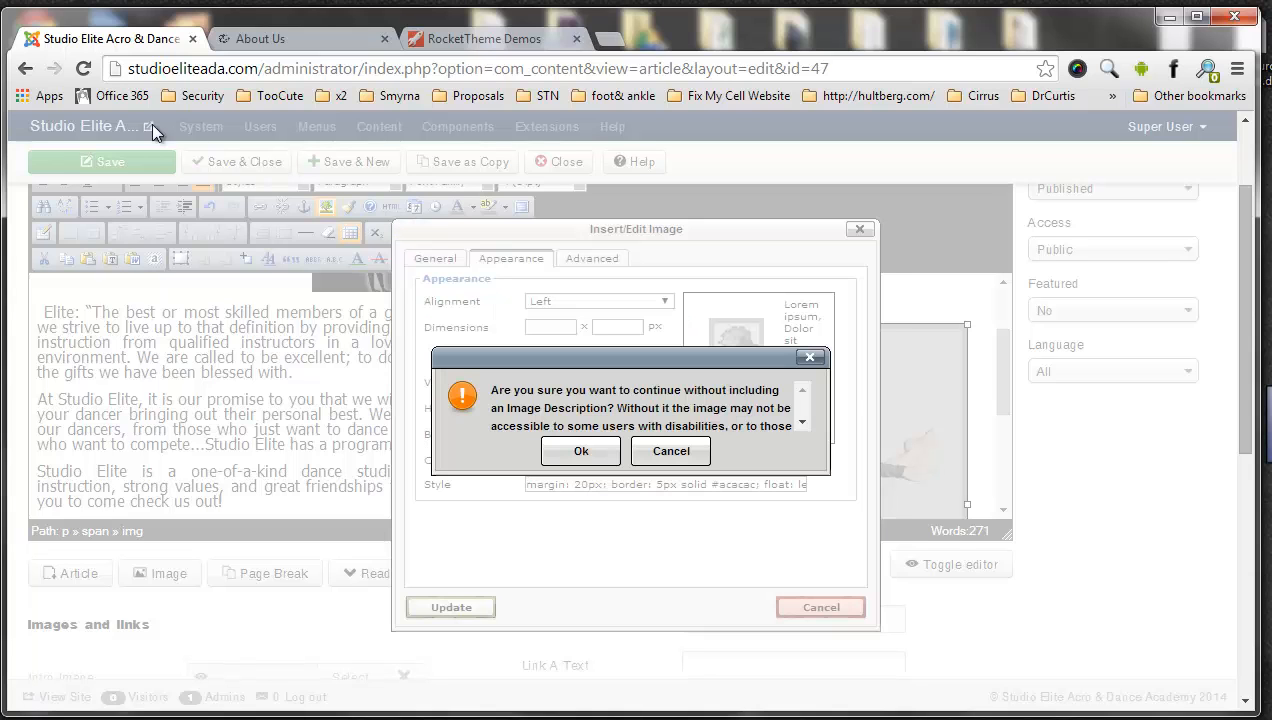
click(581, 449)
Save the article and reload the live About Us page to check the photo's placement.
click(110, 162)
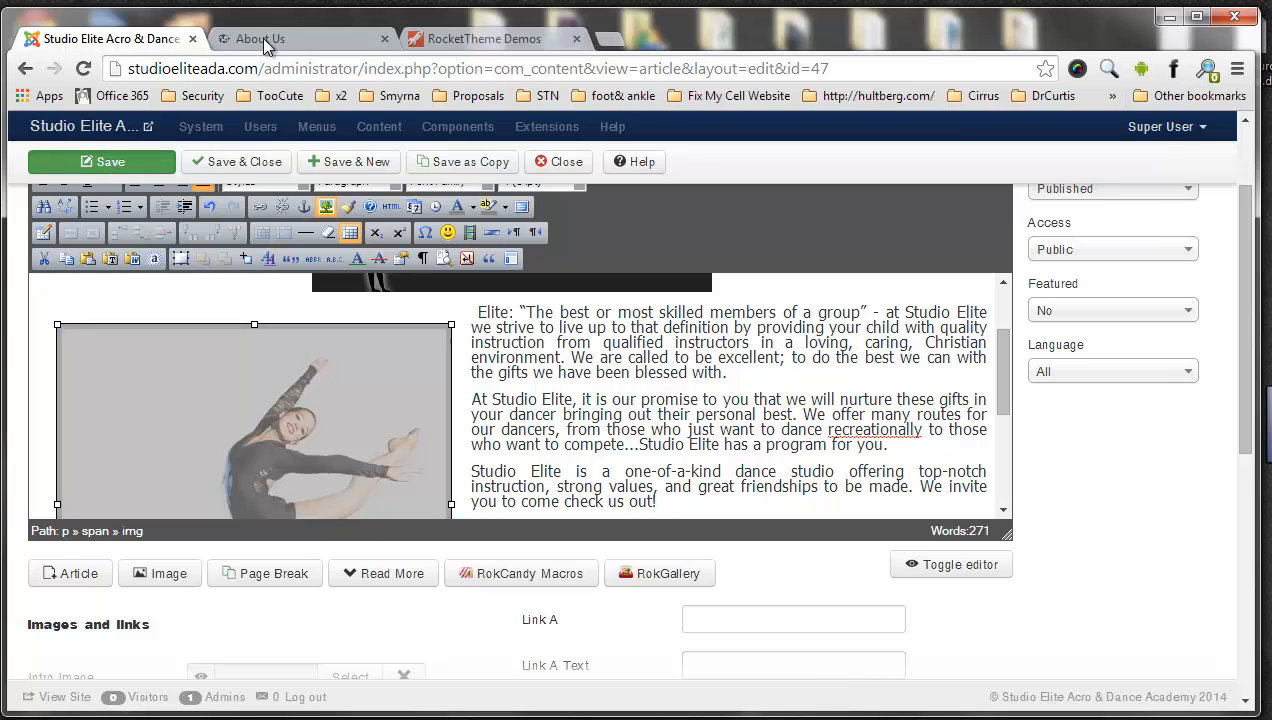
click(262, 38)
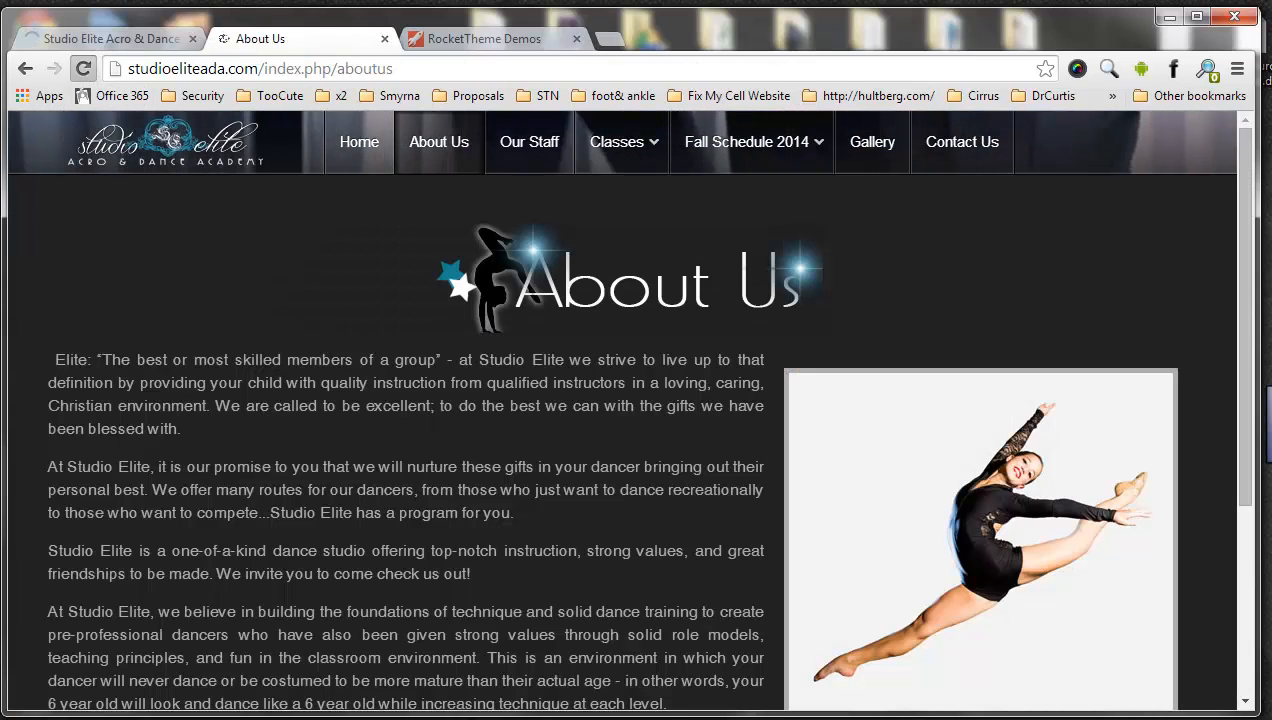
click(83, 68)
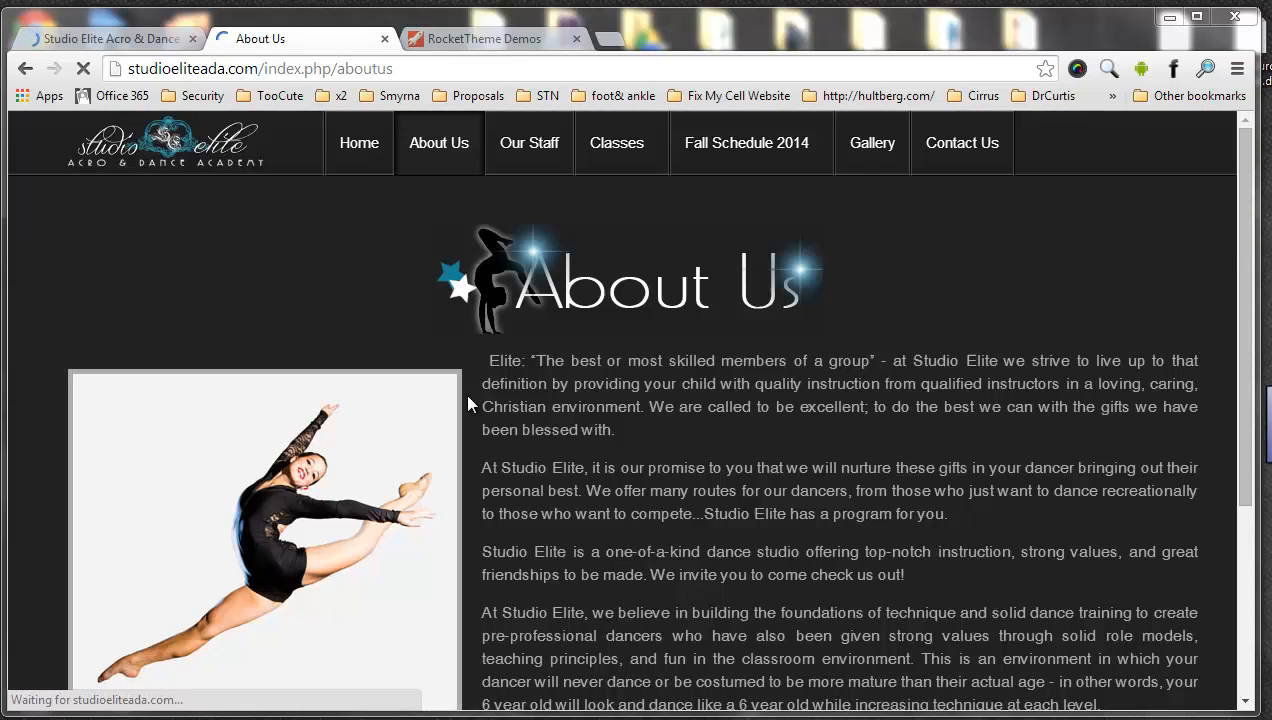
scroll(852, 440, down, 3)
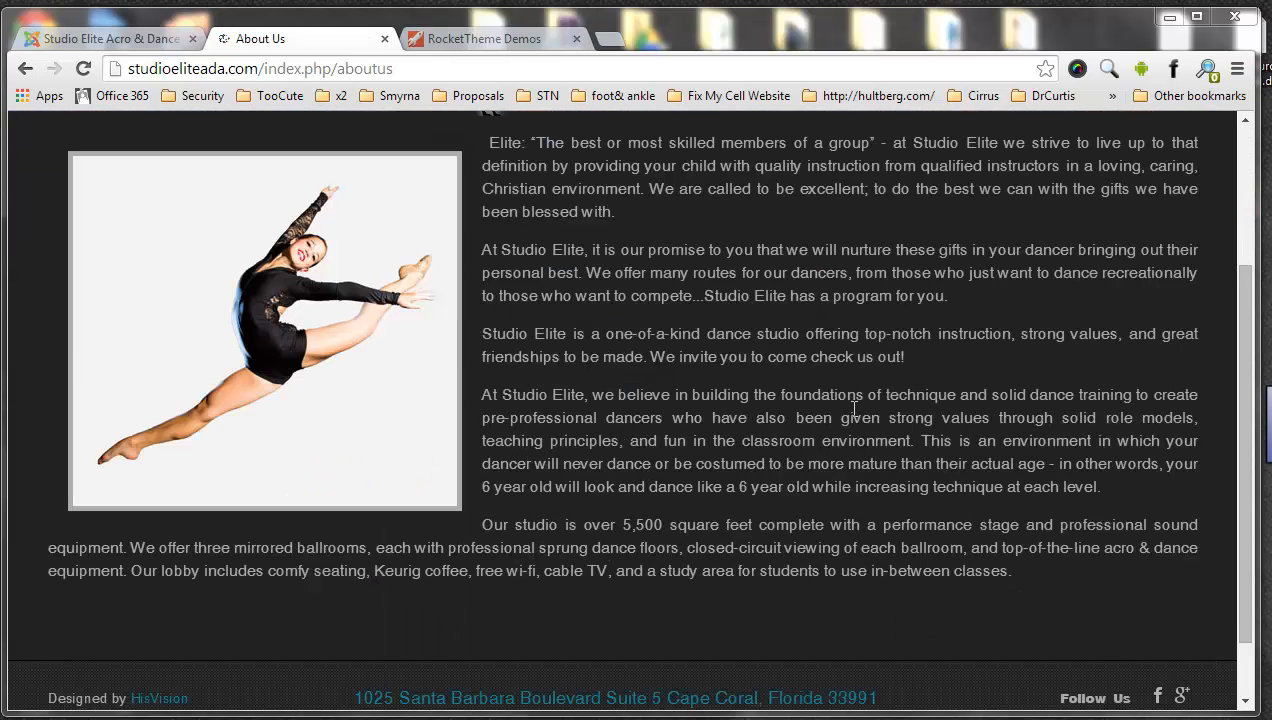
scroll(851, 390, up, 3)
Reopen the dancer photo's appearance settings in the article editor and go to its width dimension.
click(144, 40)
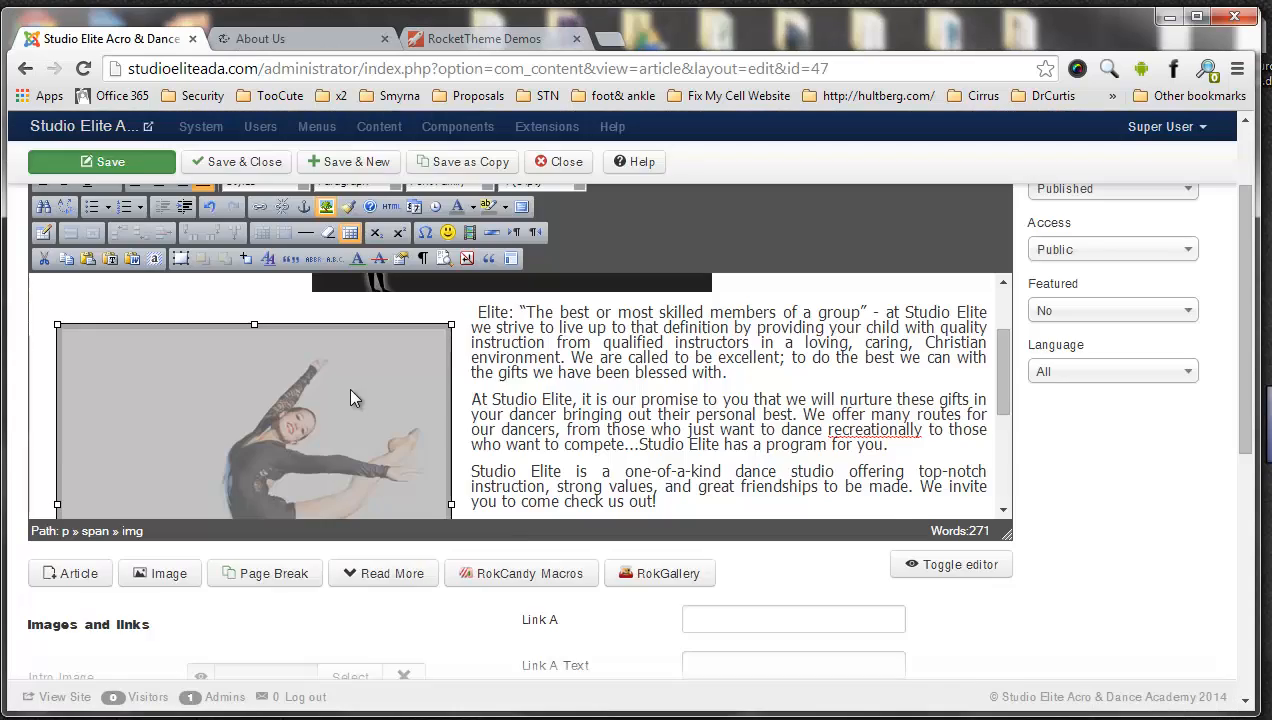
scroll(348, 387, up, 3)
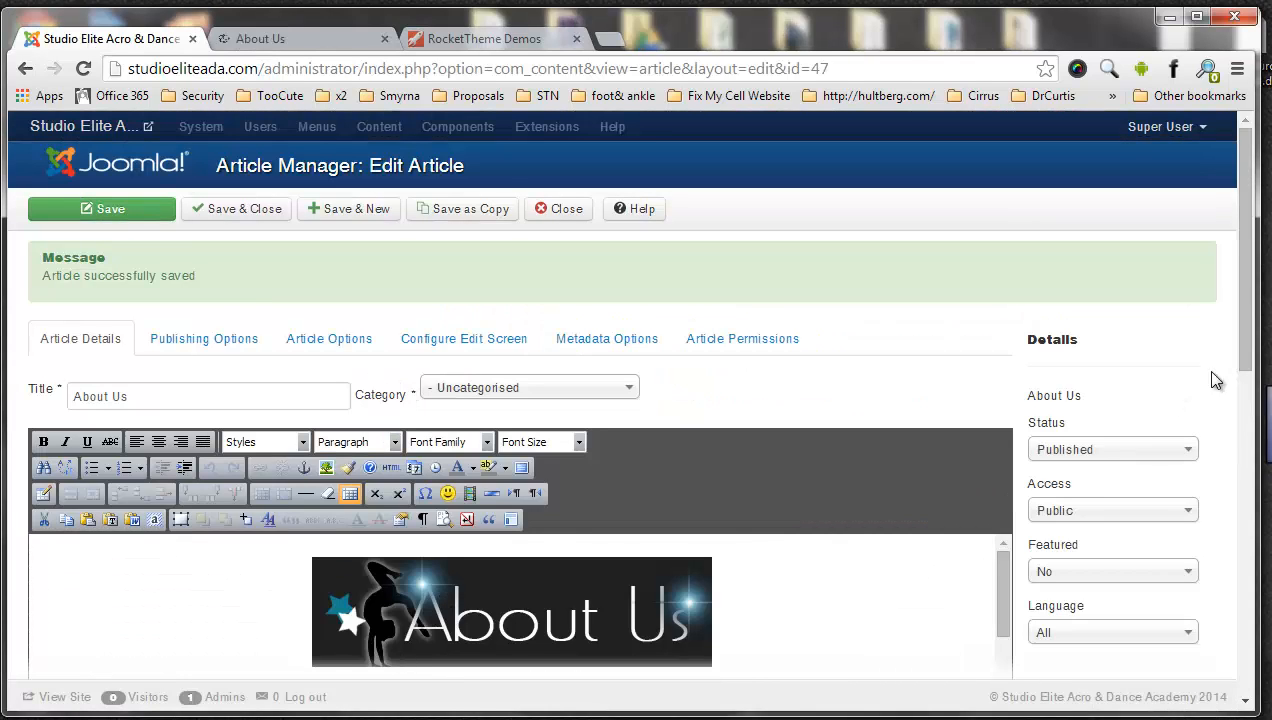
scroll(974, 483, down, 3)
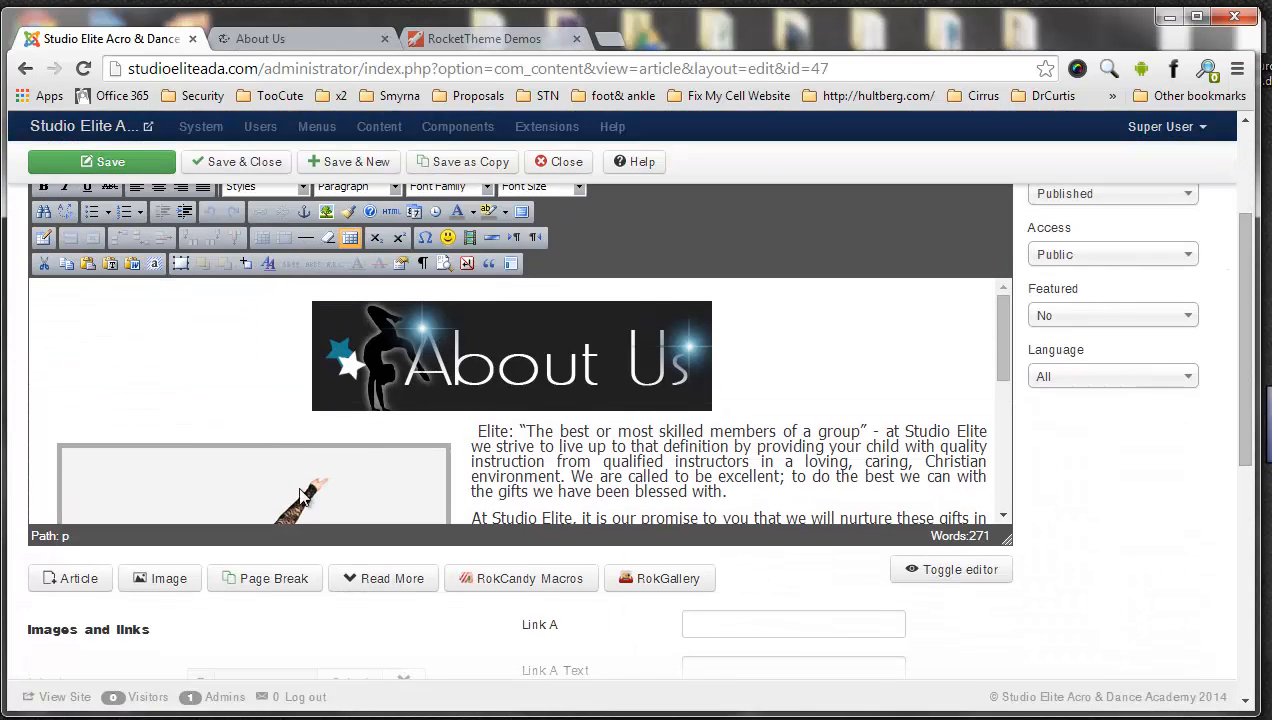
click(304, 495)
click(326, 211)
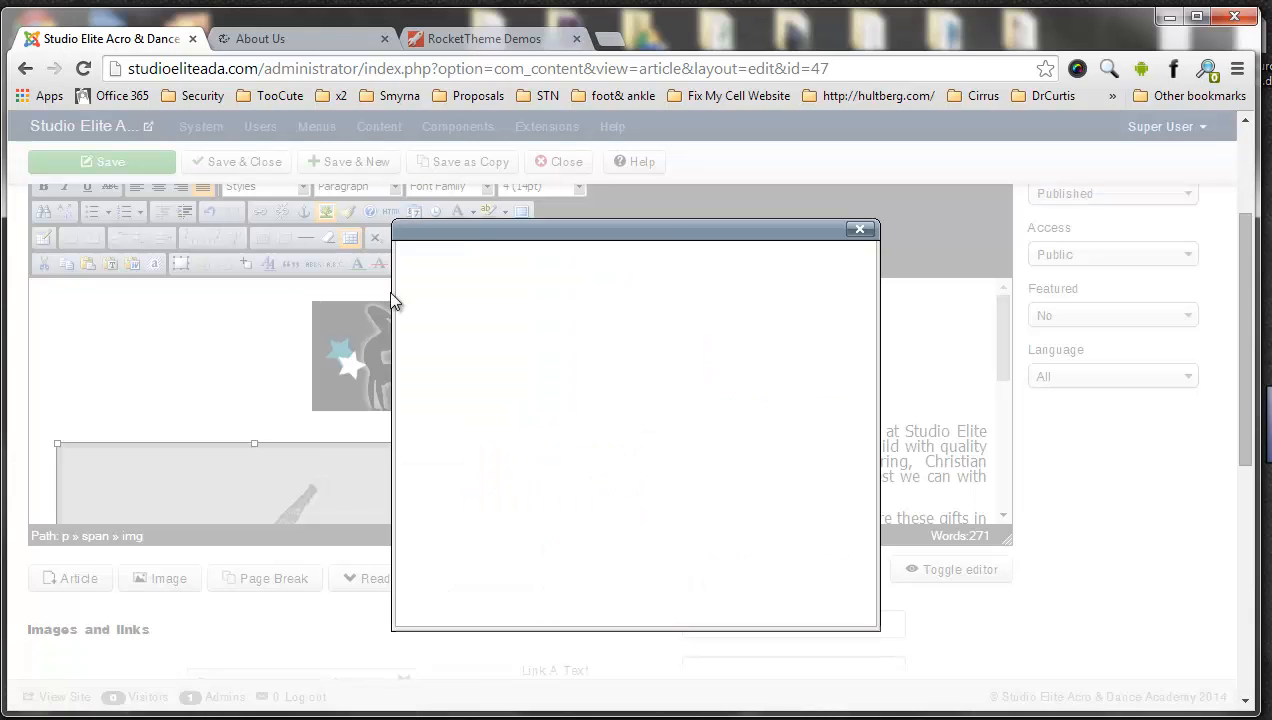
click(517, 266)
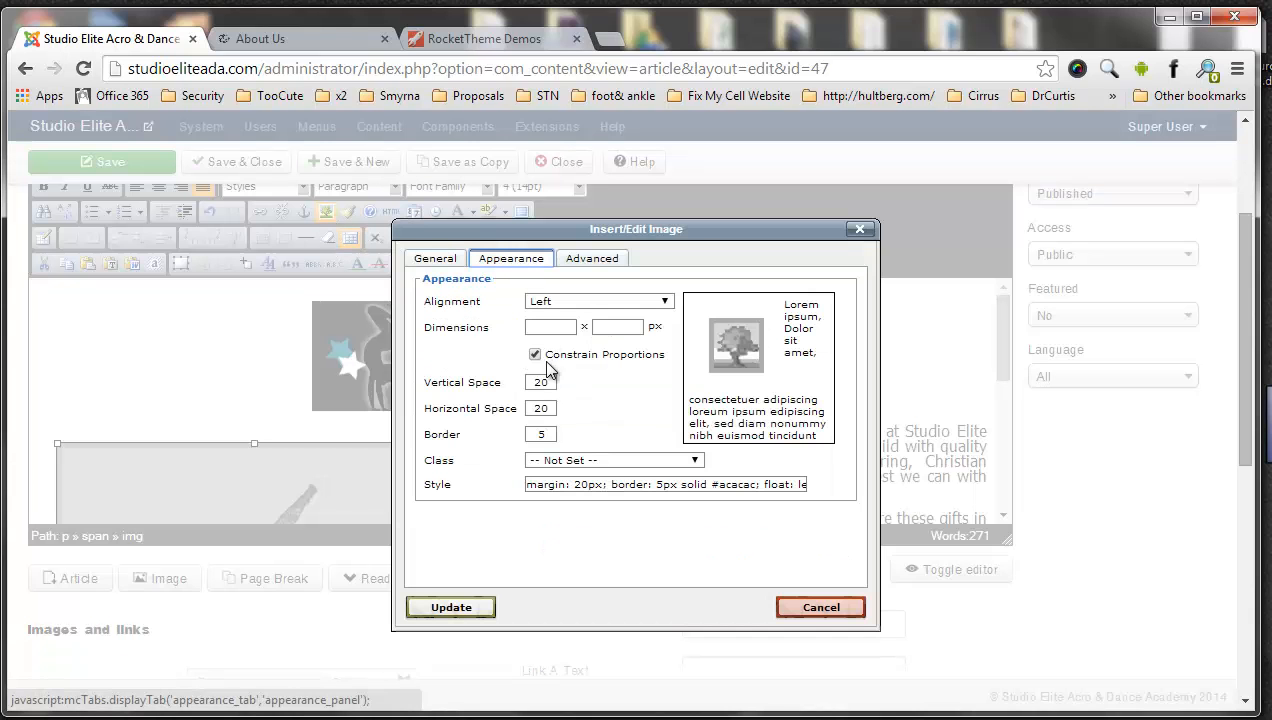
click(537, 330)
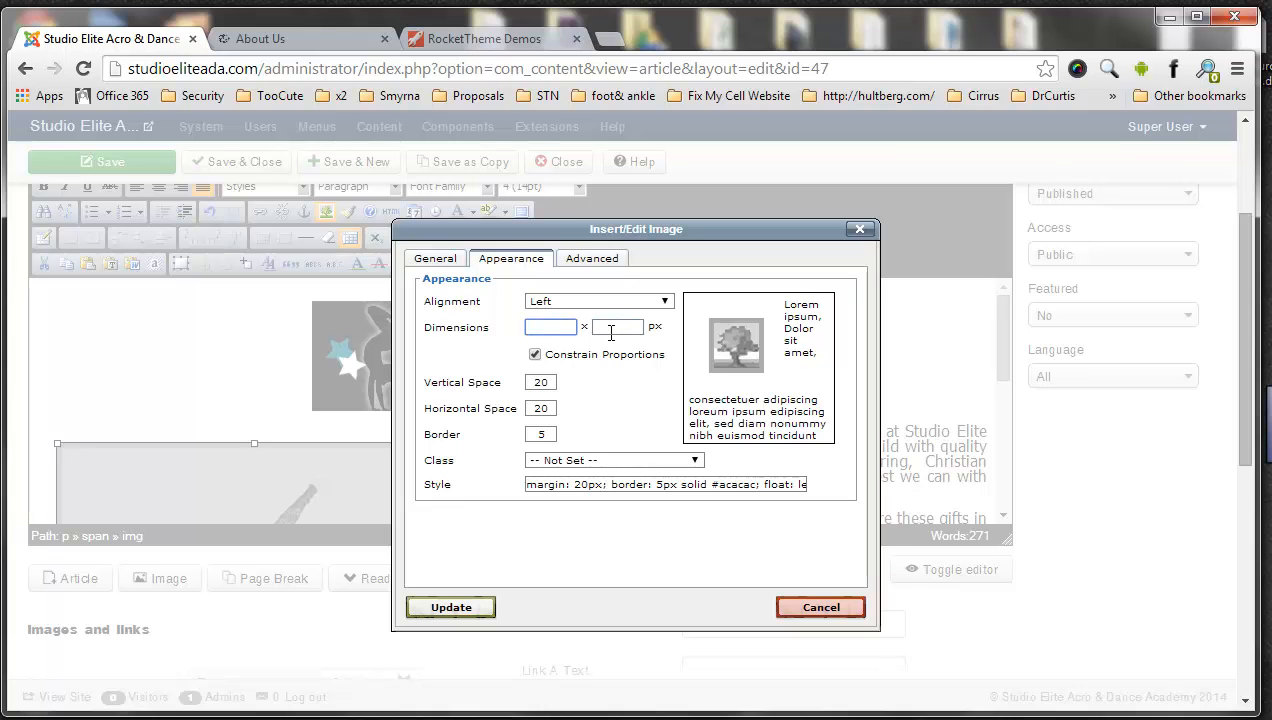
Inspect the dancer photo's HTML element on the live About Us page to read its pixel size and styling.
click(288, 36)
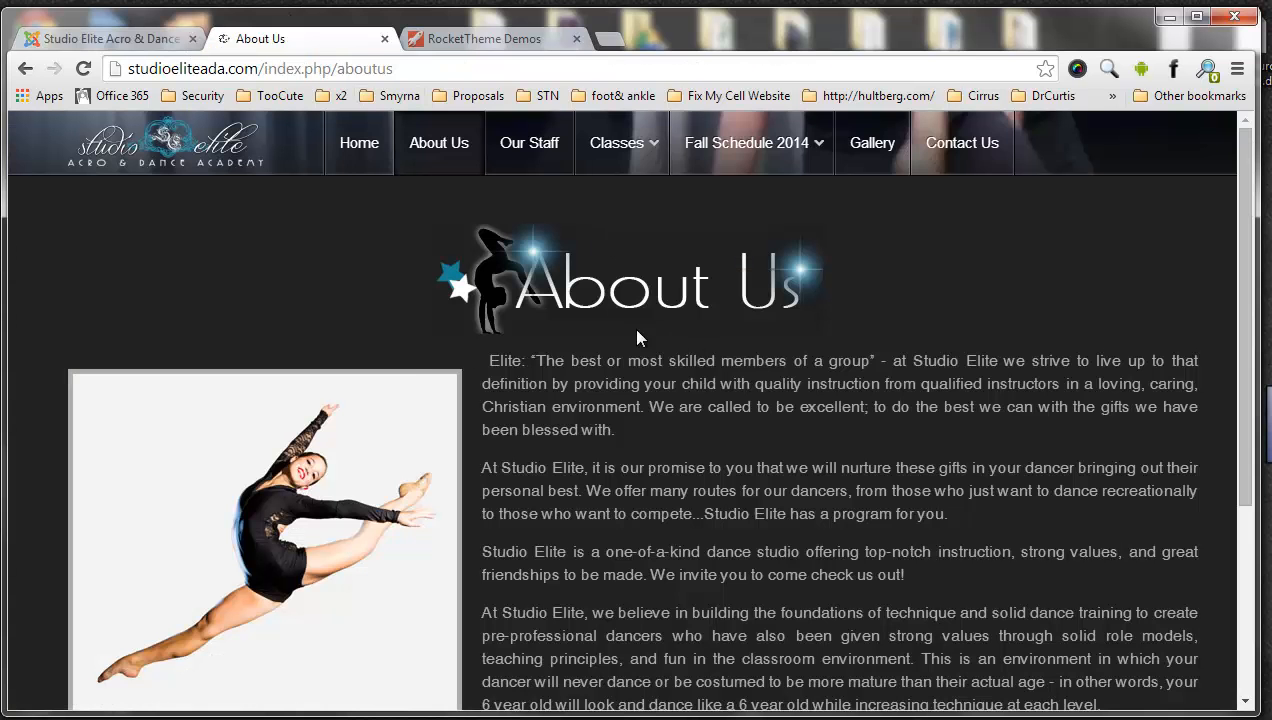
right_click(340, 424)
click(432, 622)
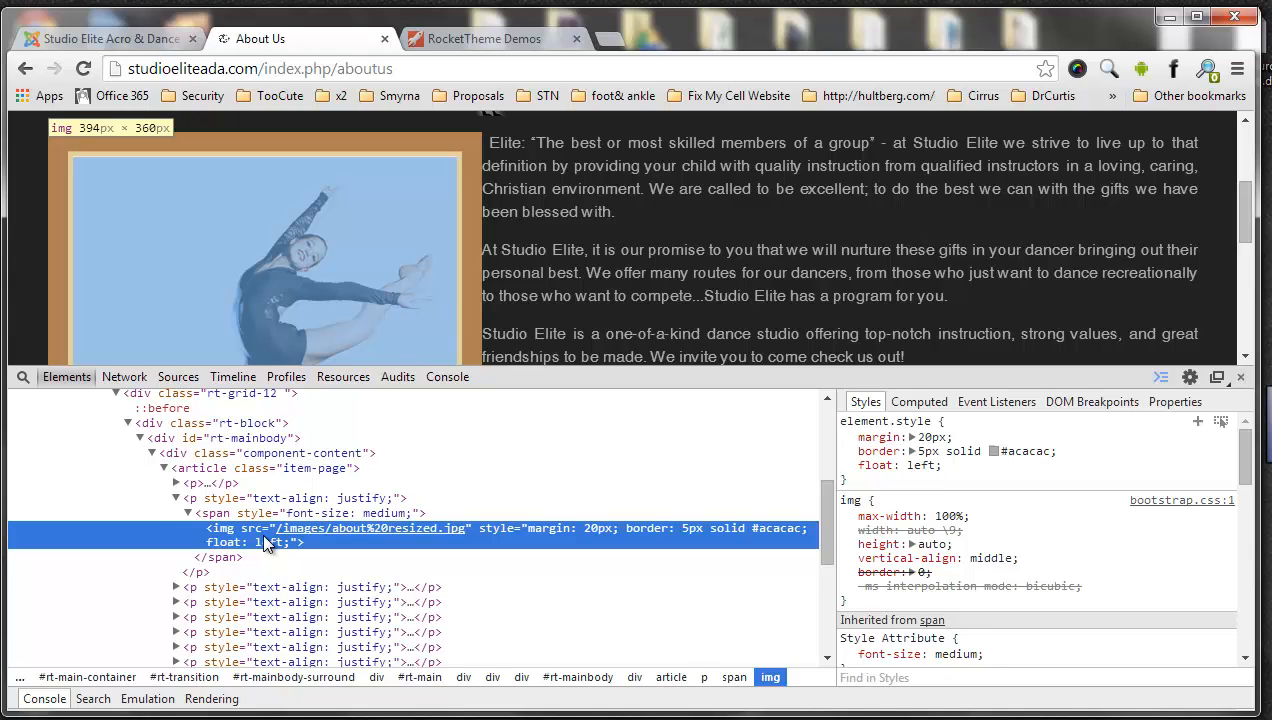
Examine the border colour and float values in the dancer photo's style definition, then cancel the image dialog.
click(112, 38)
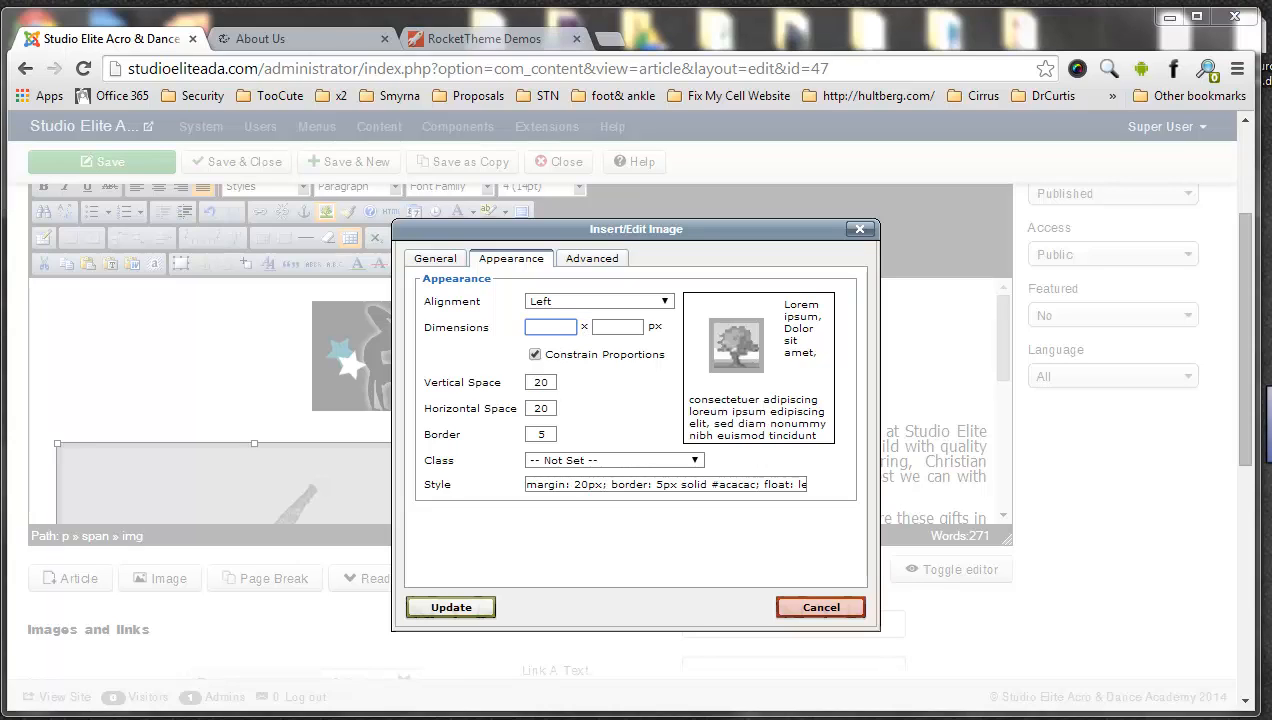
click(578, 488)
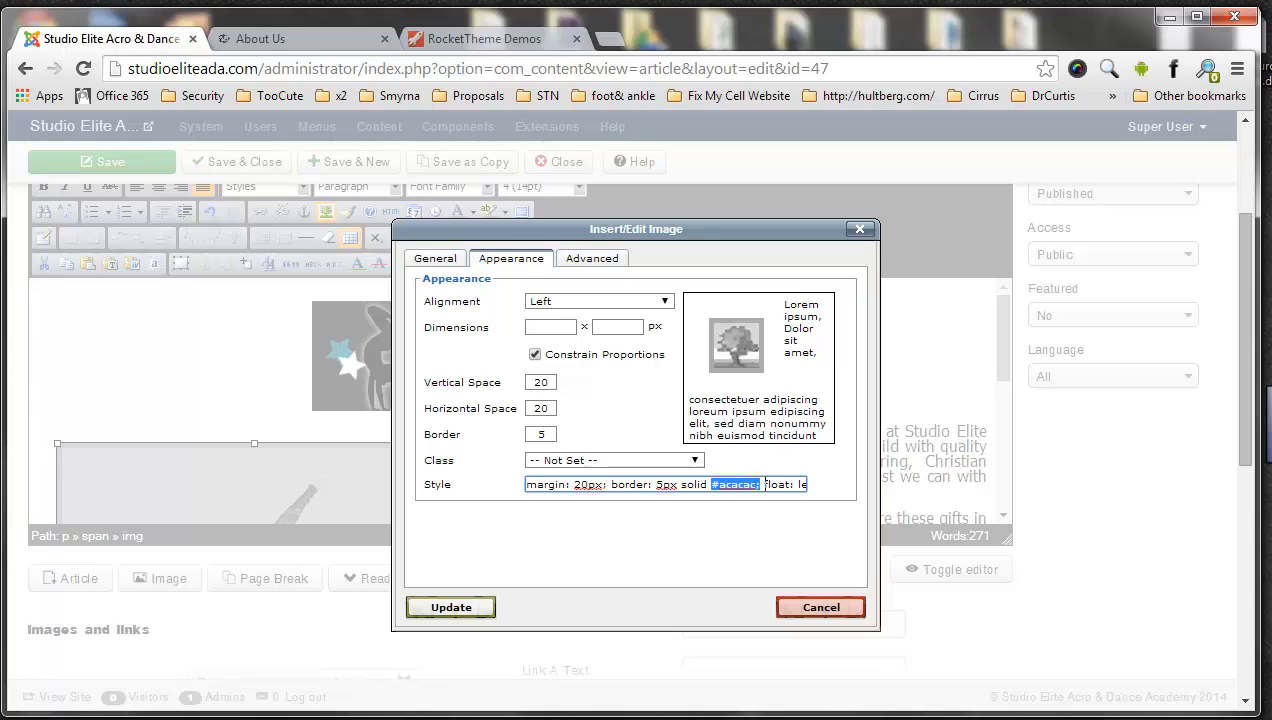
drag(764, 484, 811, 487)
click(773, 518)
click(784, 612)
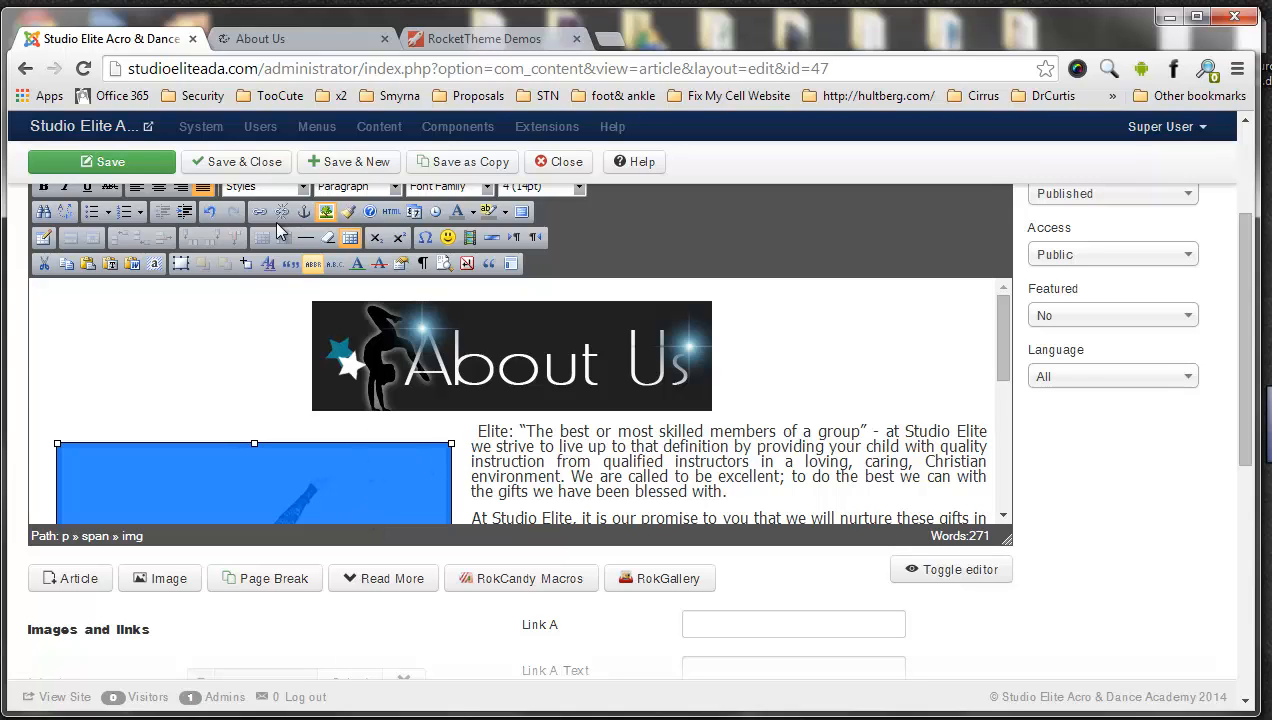
Reapply the Left alignment to the dancer photo without an image description and save the article.
click(328, 212)
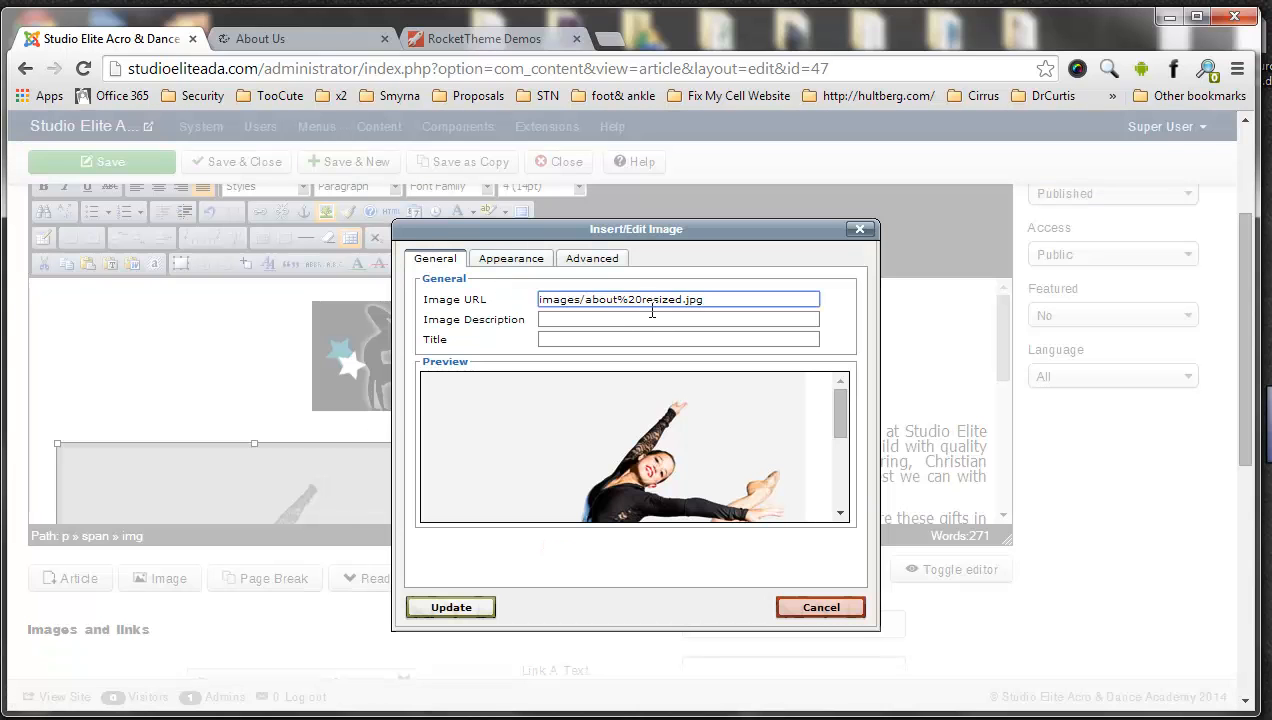
click(508, 259)
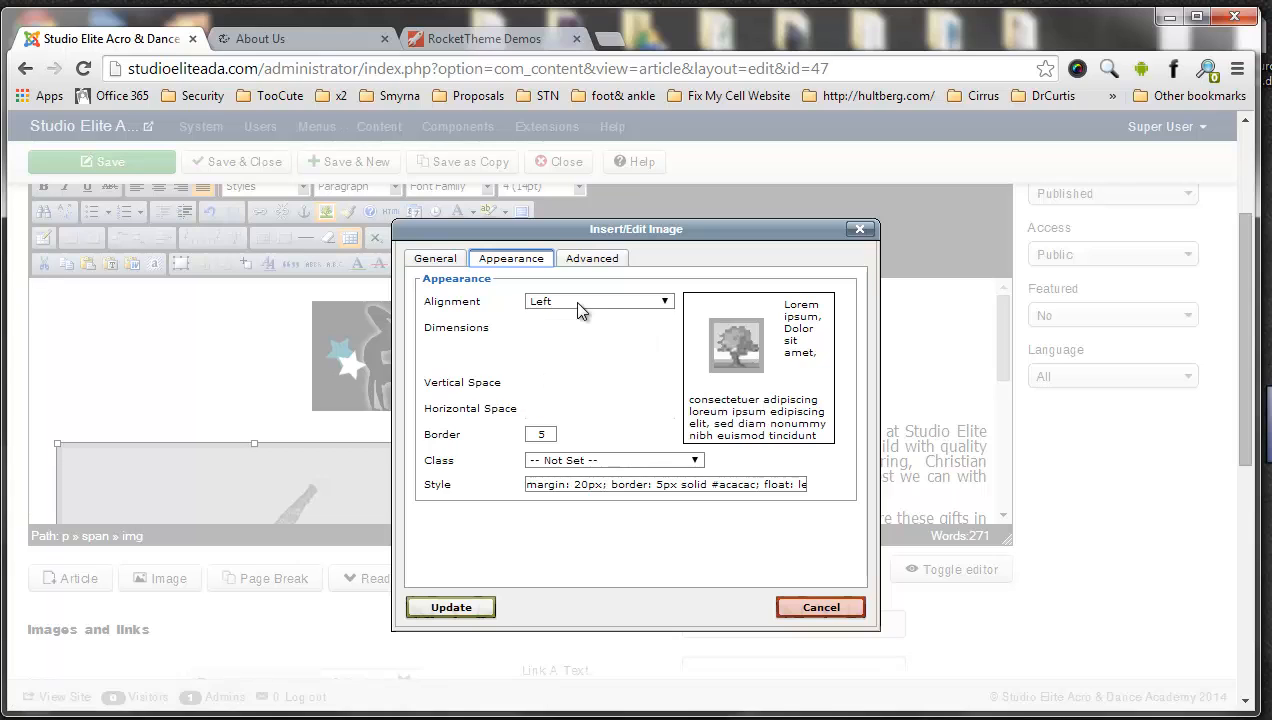
click(580, 302)
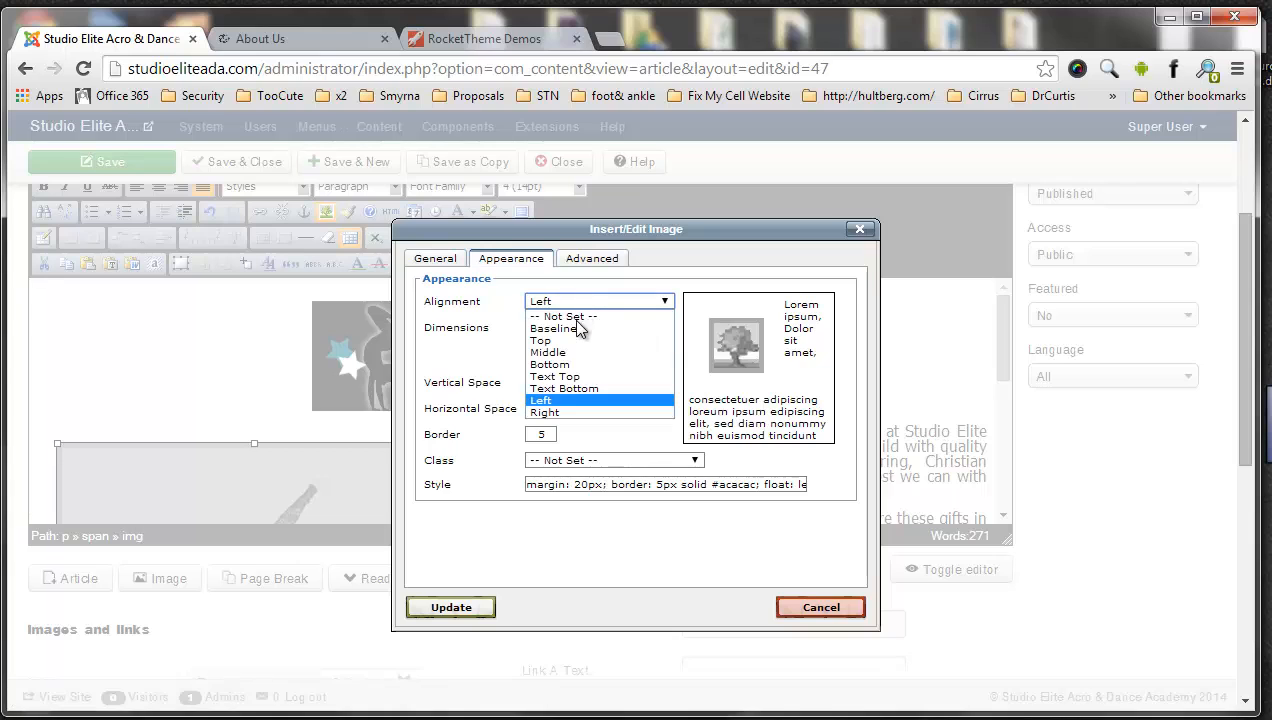
click(576, 404)
click(491, 608)
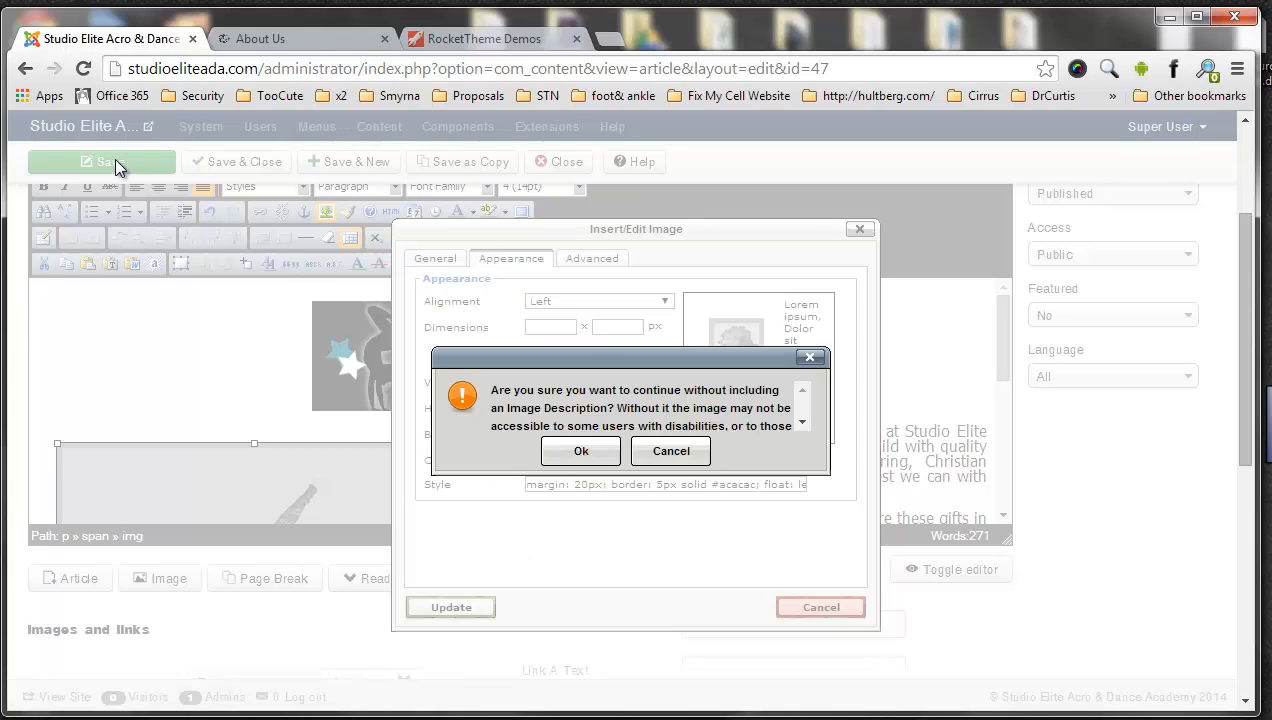
click(583, 452)
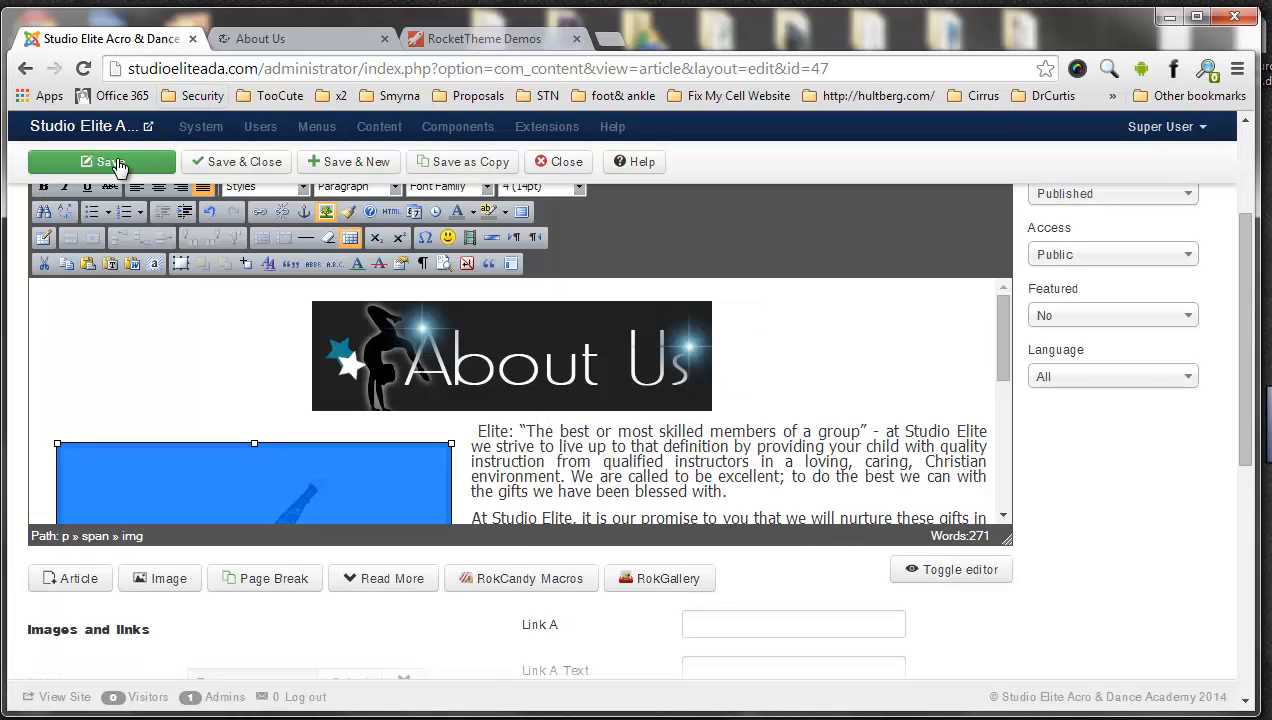
Close the developer tools on the live About Us page and open the site's Our Staff page.
click(292, 40)
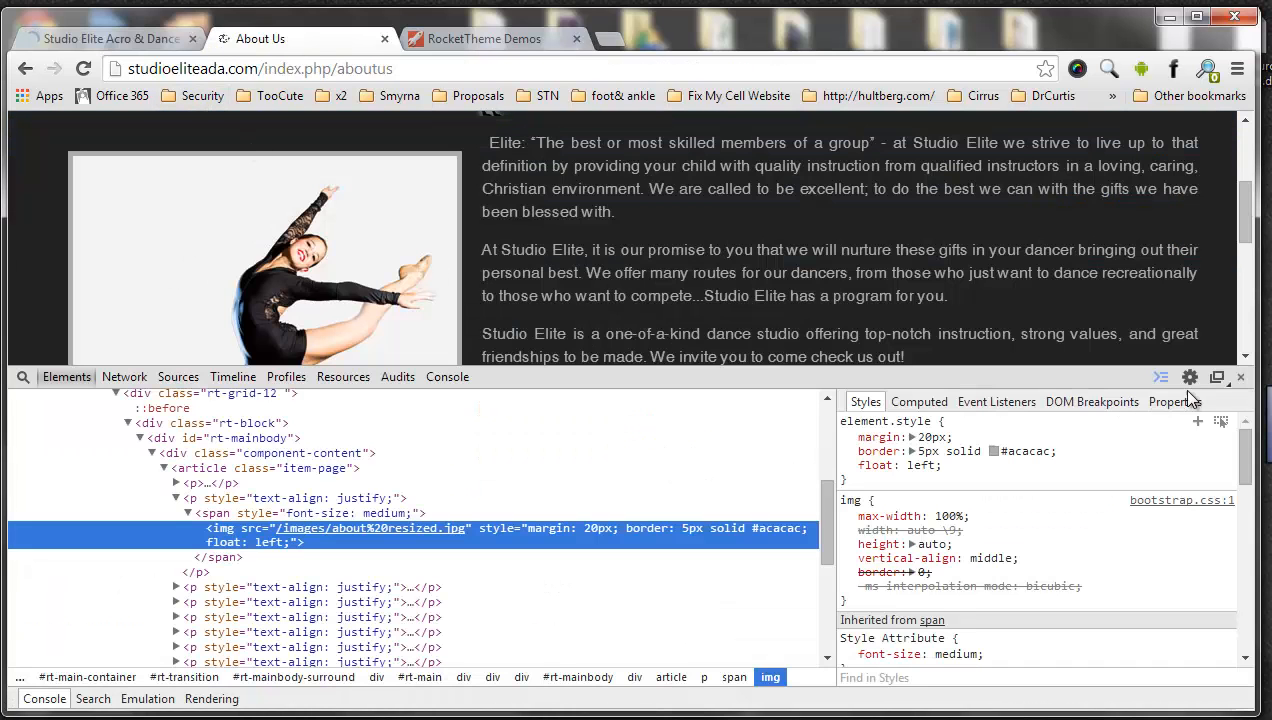
click(1243, 377)
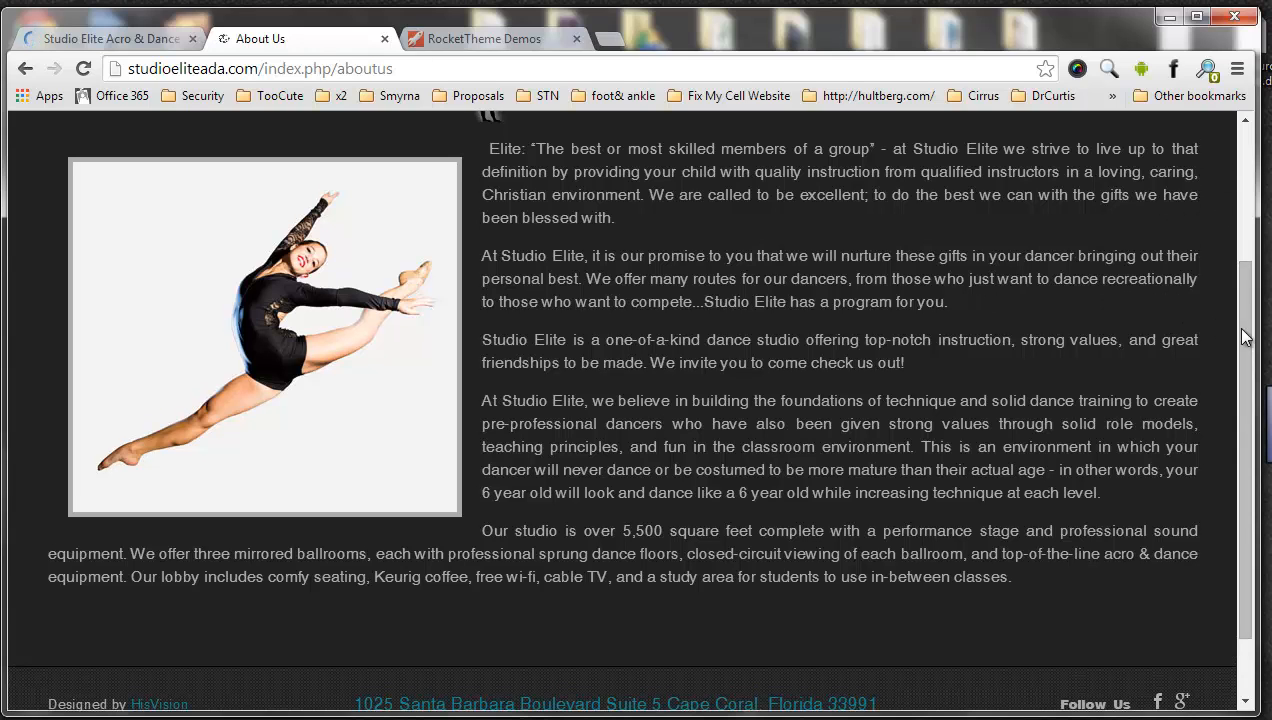
drag(1243, 160, 1243, 134)
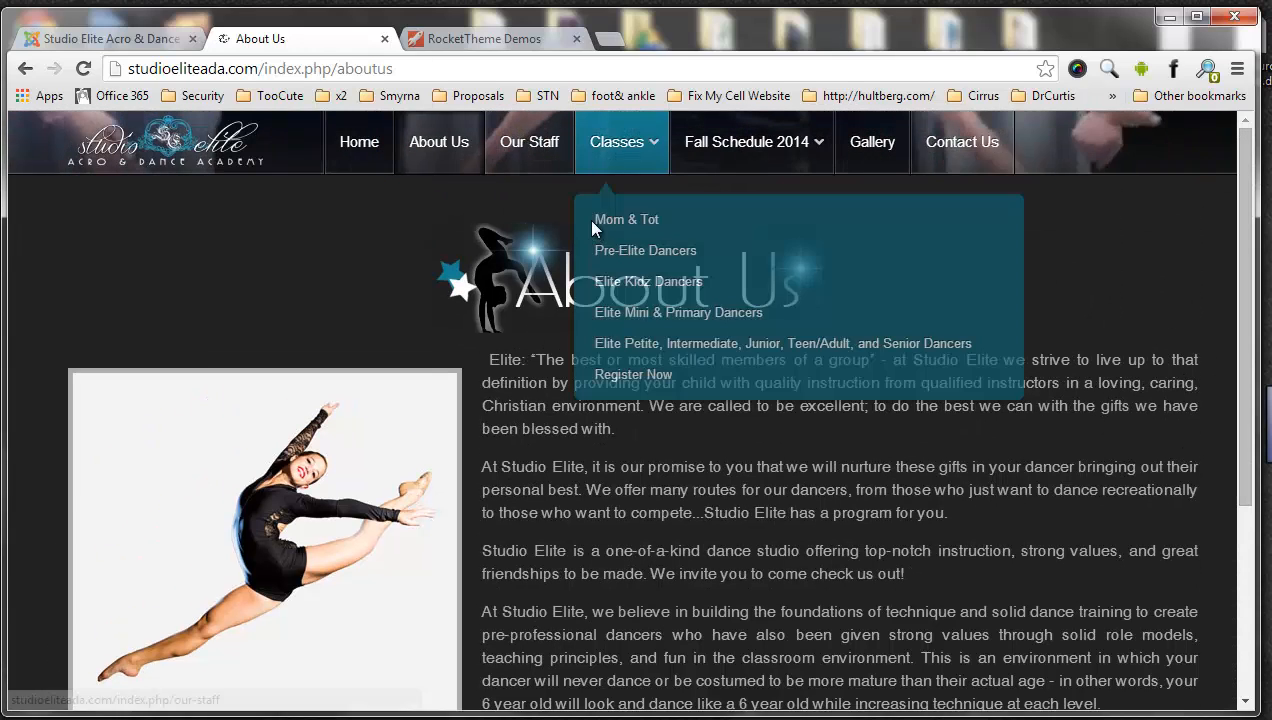
click(529, 145)
Return to the Joomla administrator and save and close the About Us article.
click(52, 40)
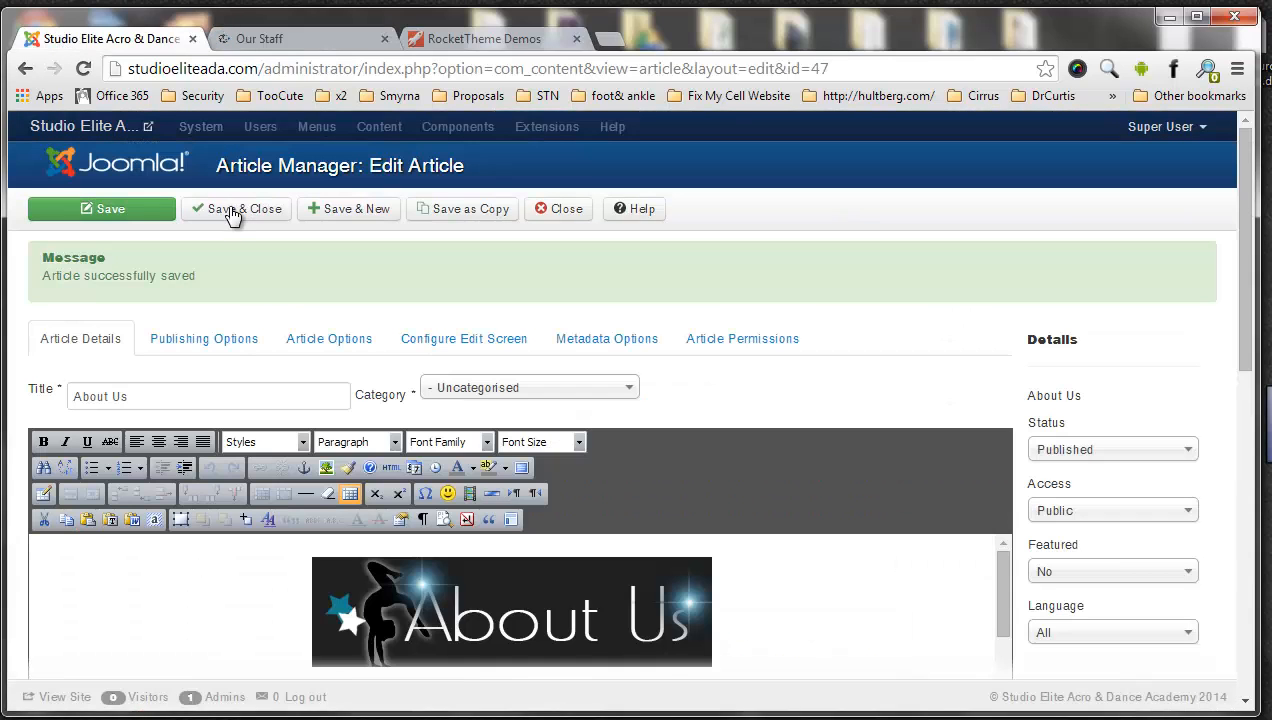
click(232, 210)
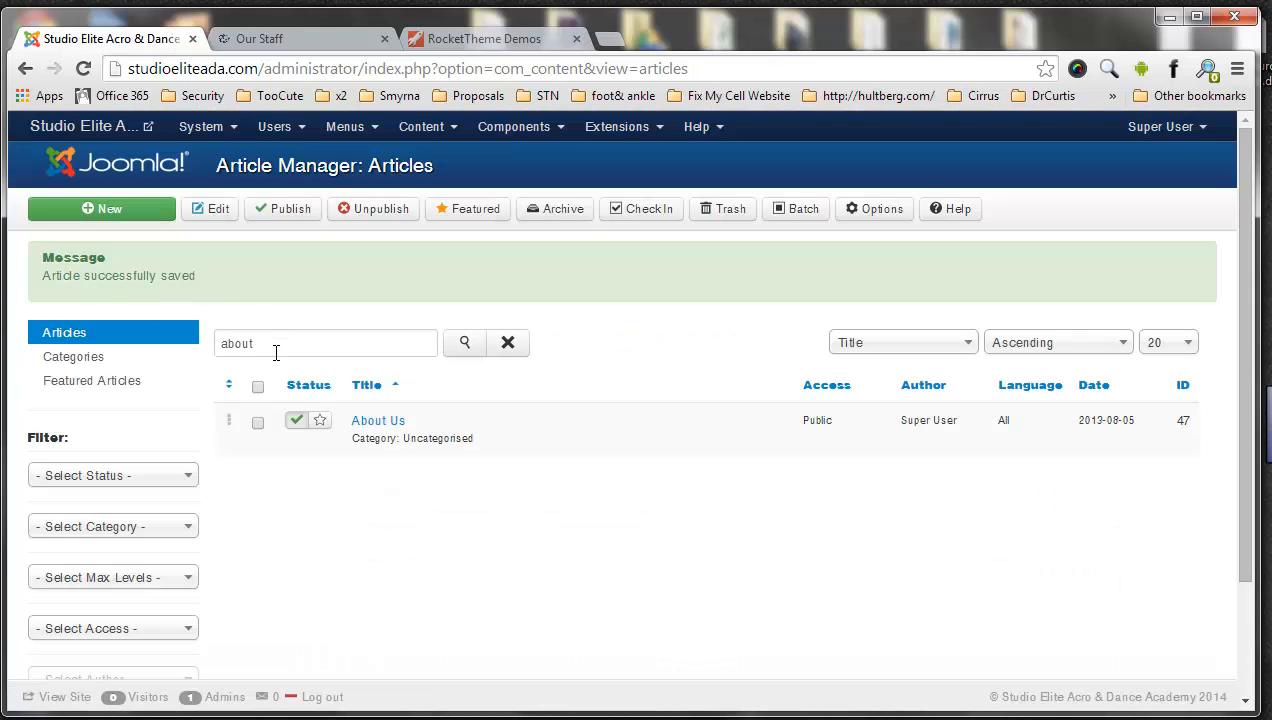
Replace the search term in the article list with "s" and run the search.
click(330, 345)
drag(330, 345, 498, 167)
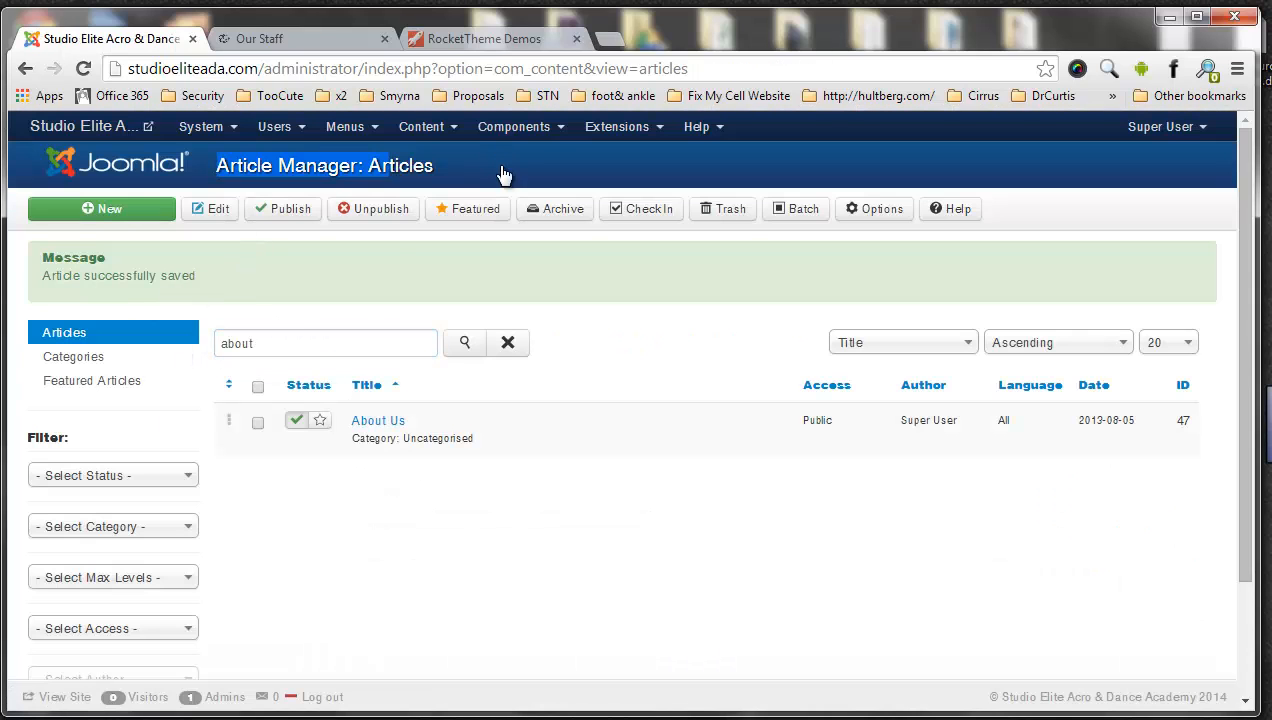
drag(316, 343, 176, 337)
text(s)
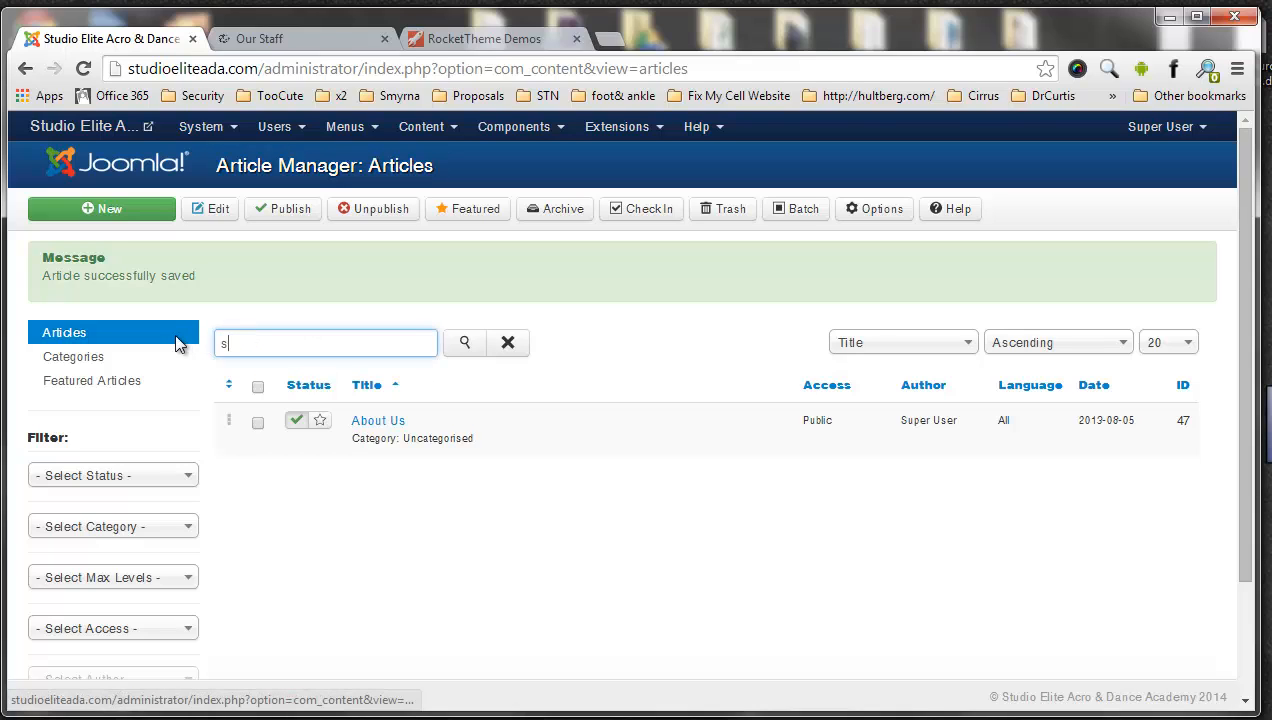
key(Return)
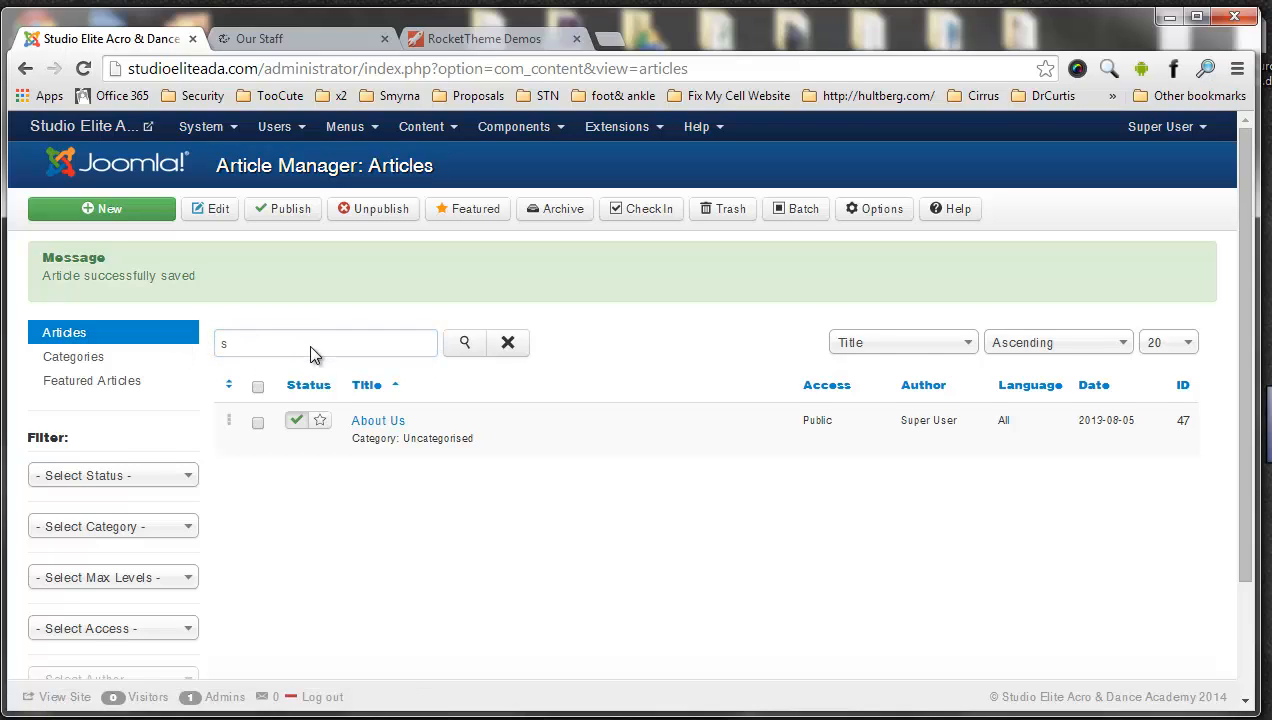
Replace the search term in the article list with "staff" and run the search.
drag(242, 264, 260, 267)
text(st)
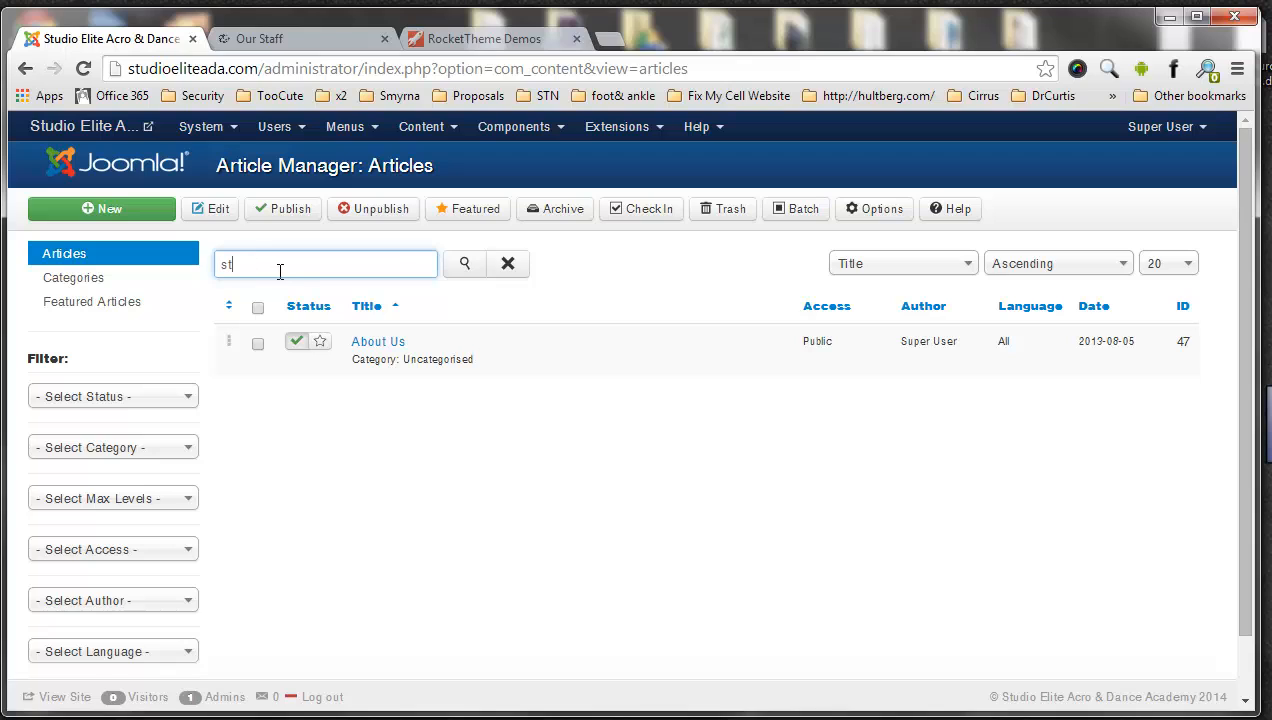
text(aff)
key(Return)
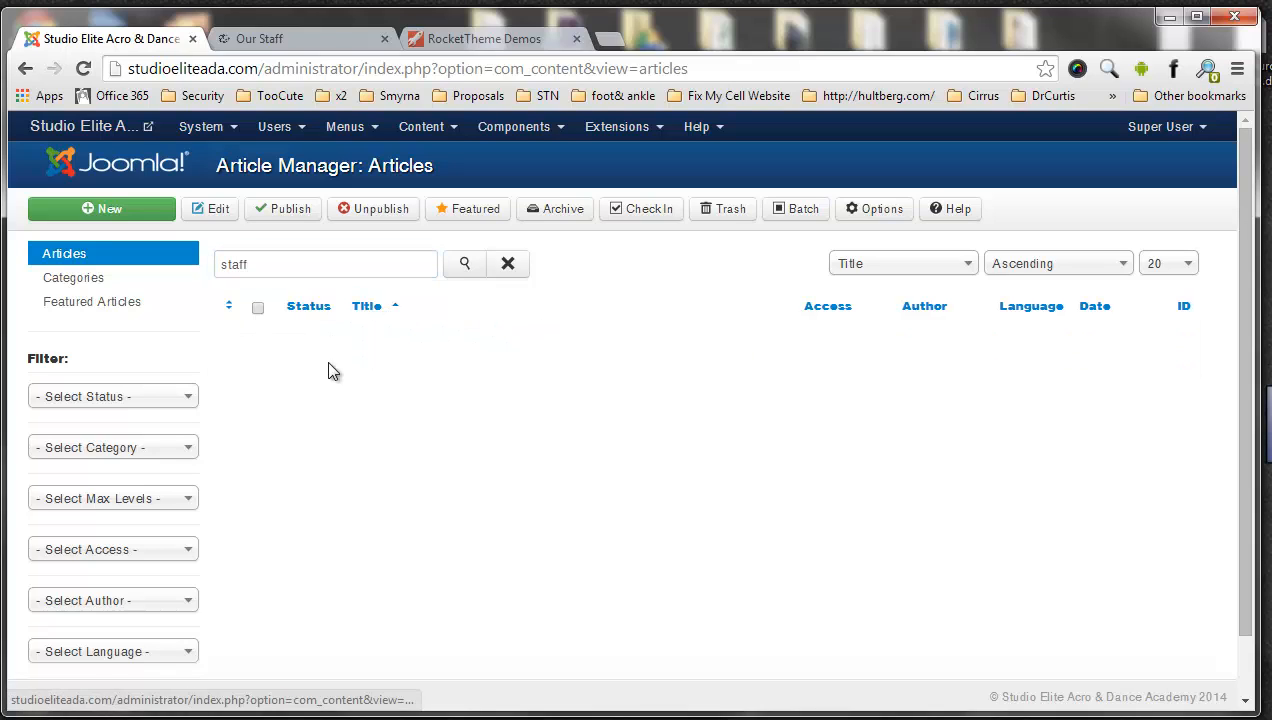
click(453, 272)
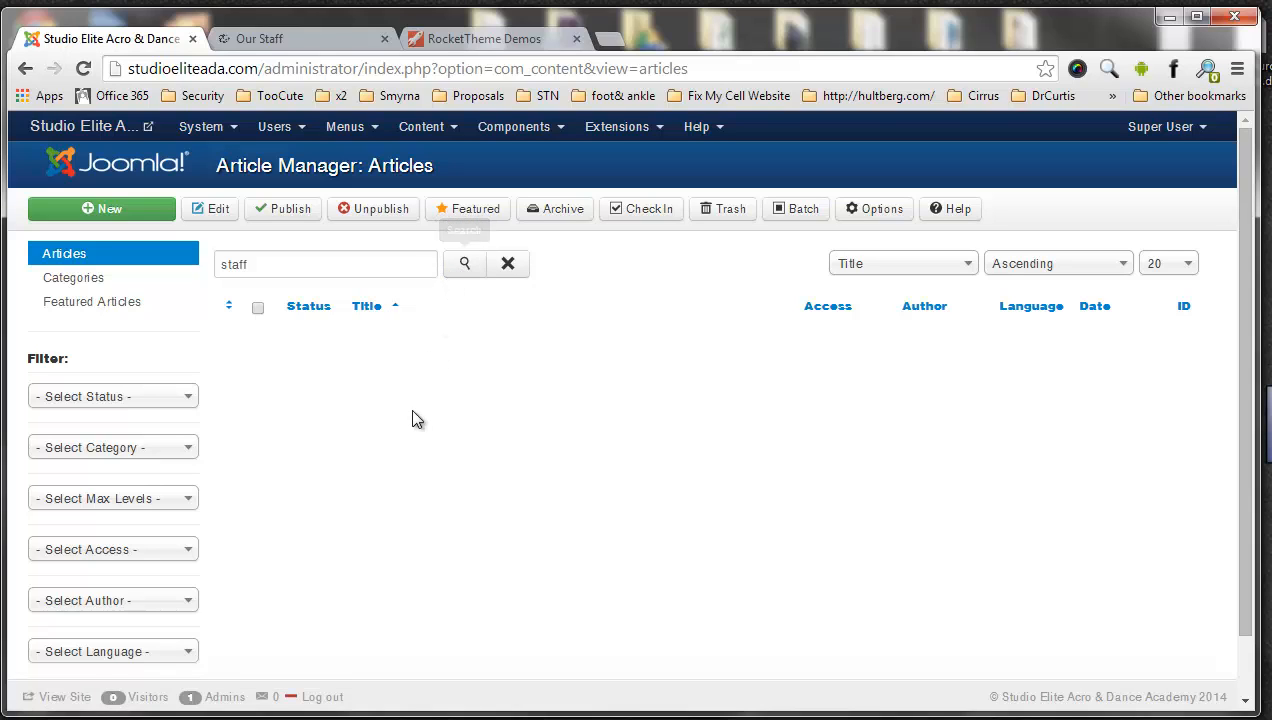
scroll(415, 420, down, 2)
scroll(415, 420, up, 2)
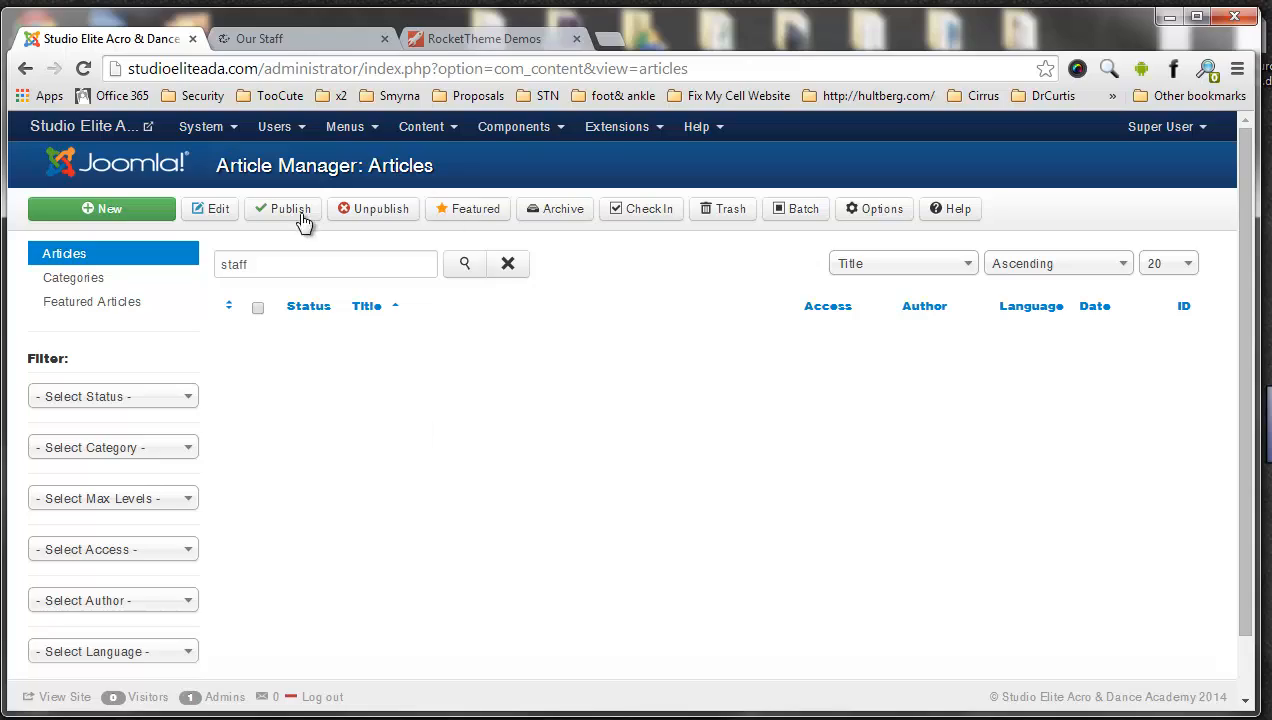
Look through the live site's Our Staff page from the heading down to the last staff entry.
click(305, 39)
click(512, 145)
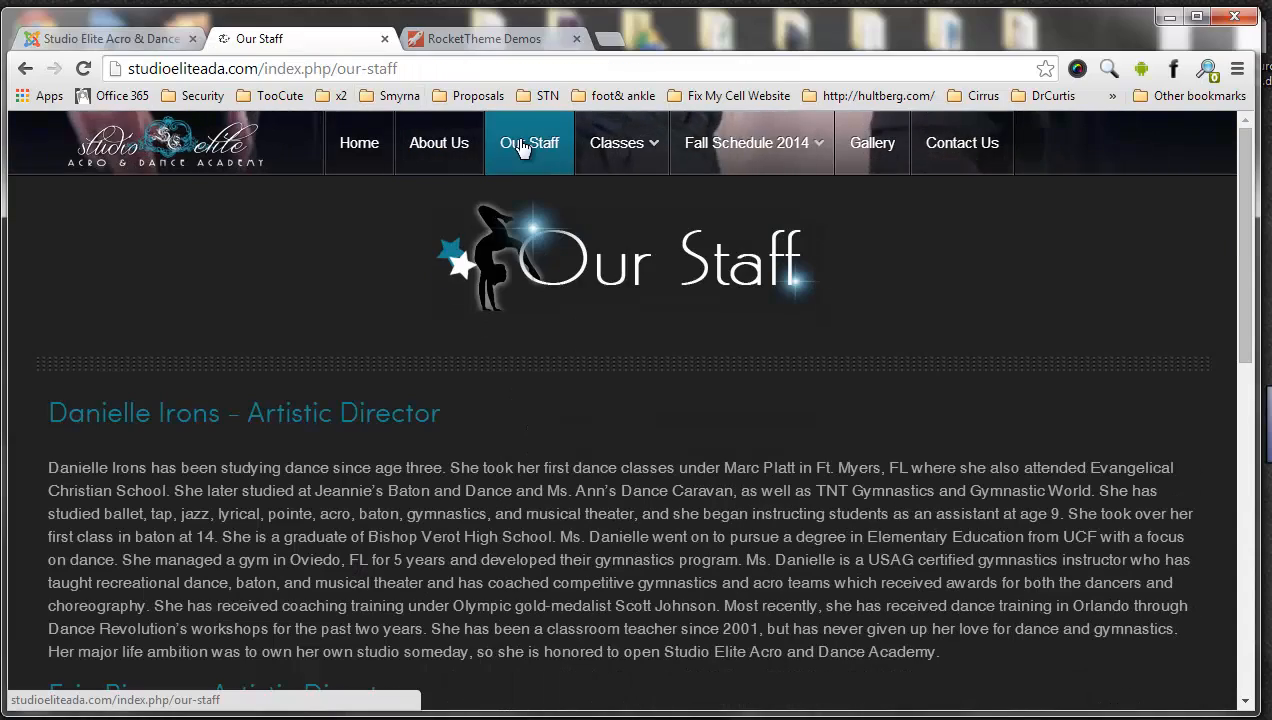
scroll(585, 374, down, 10)
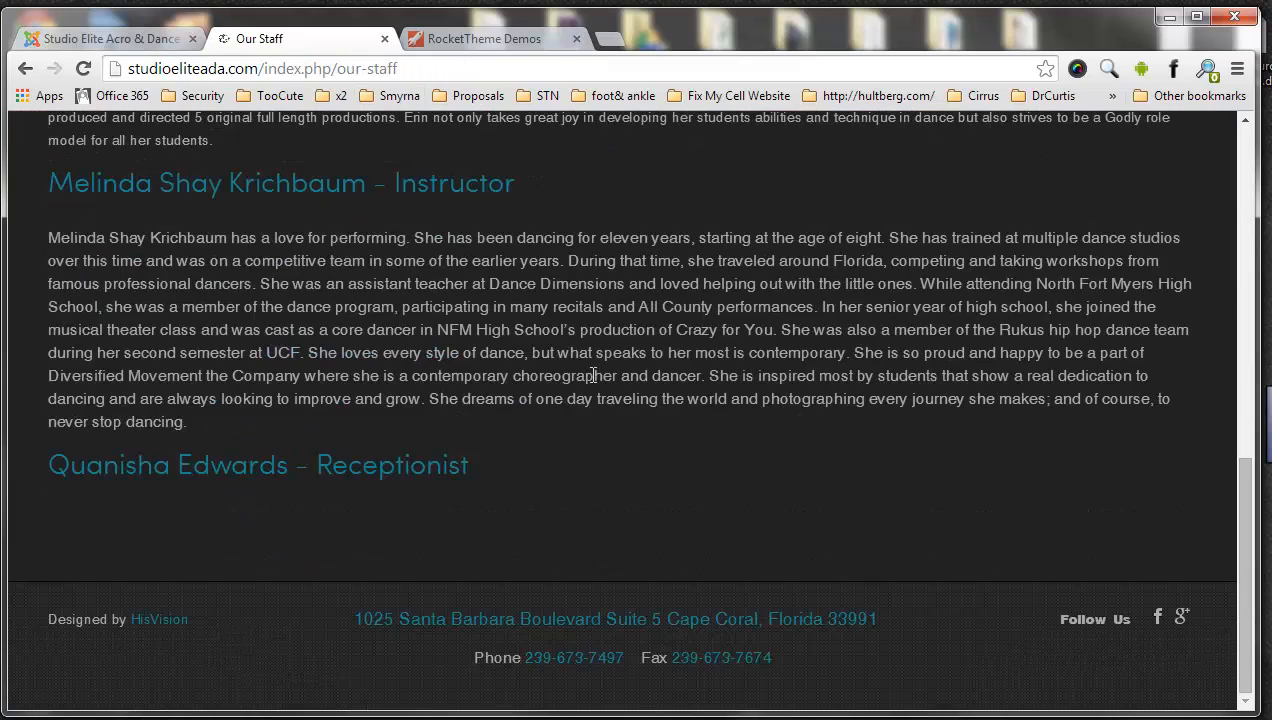
scroll(593, 374, up, 10)
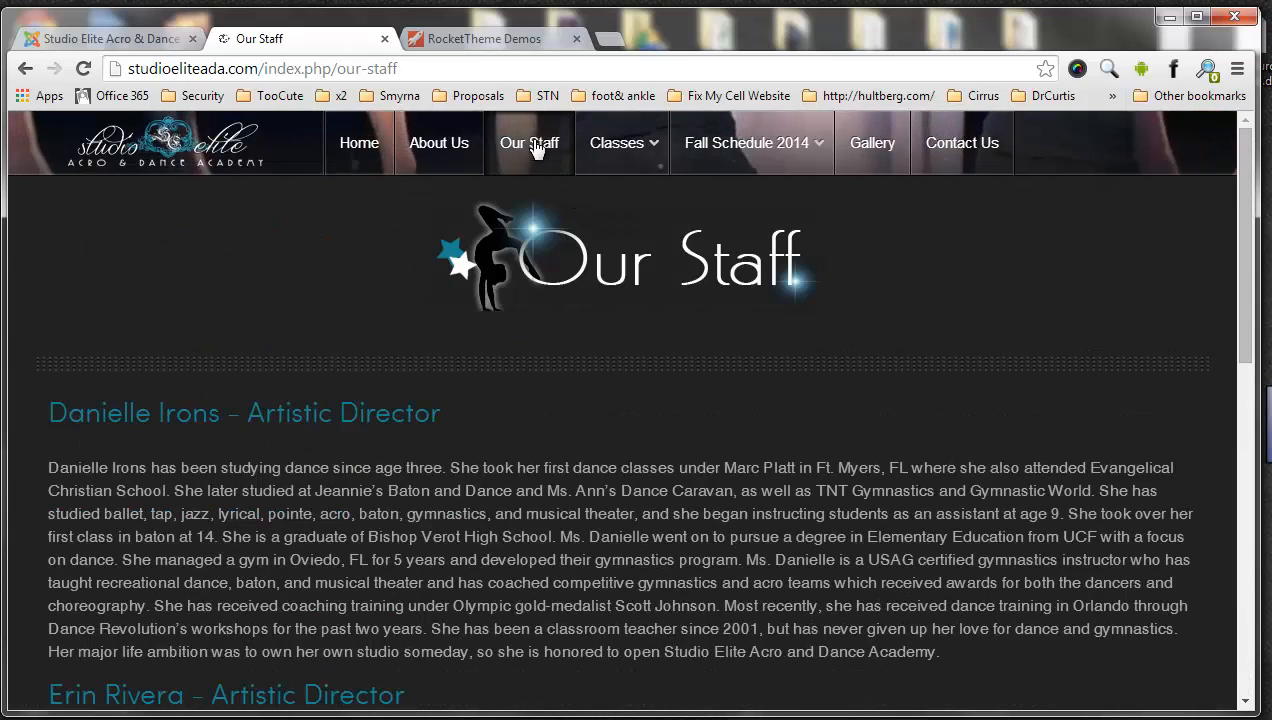
Return to the Joomla administrator and search the article list for "our" instead.
click(133, 40)
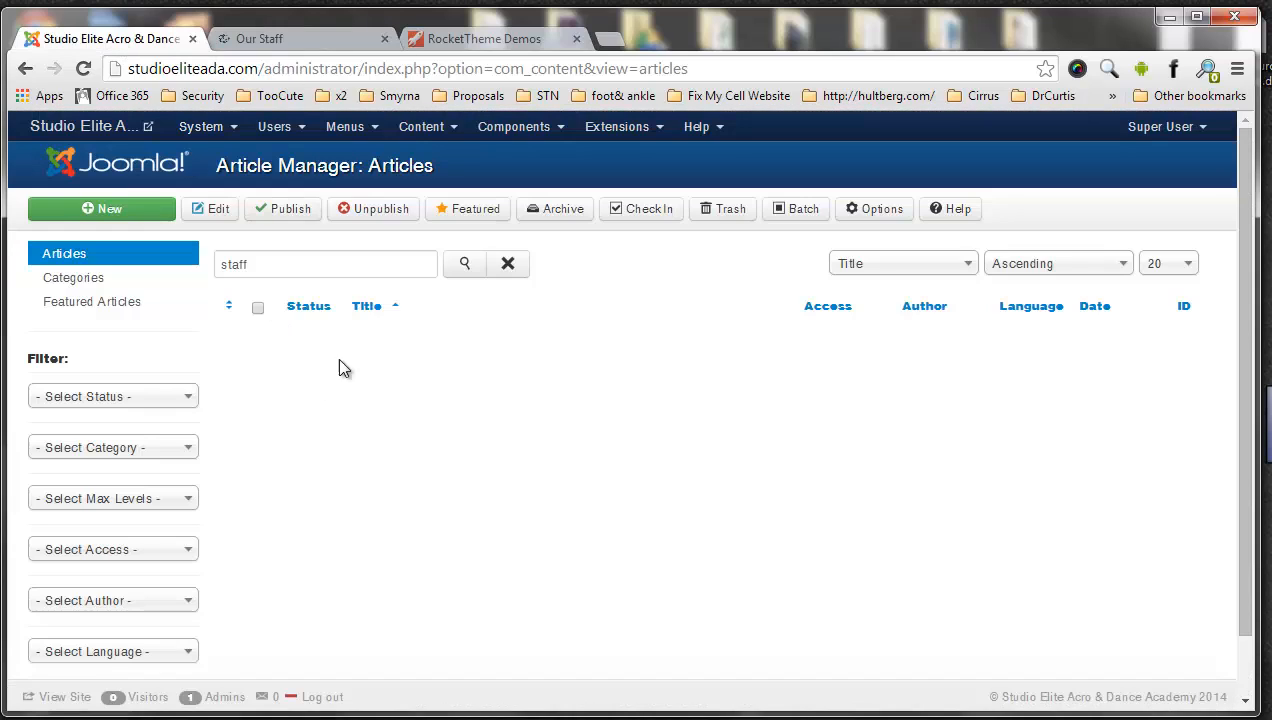
drag(376, 264, 146, 269)
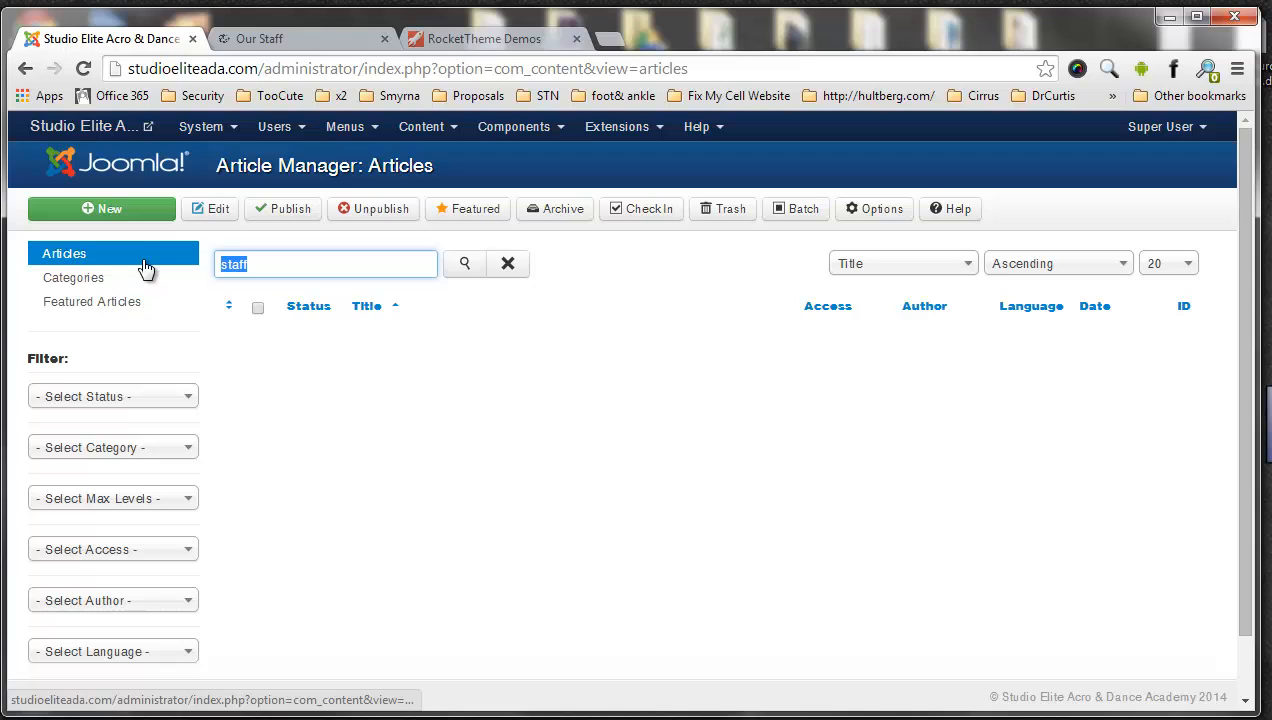
click(468, 268)
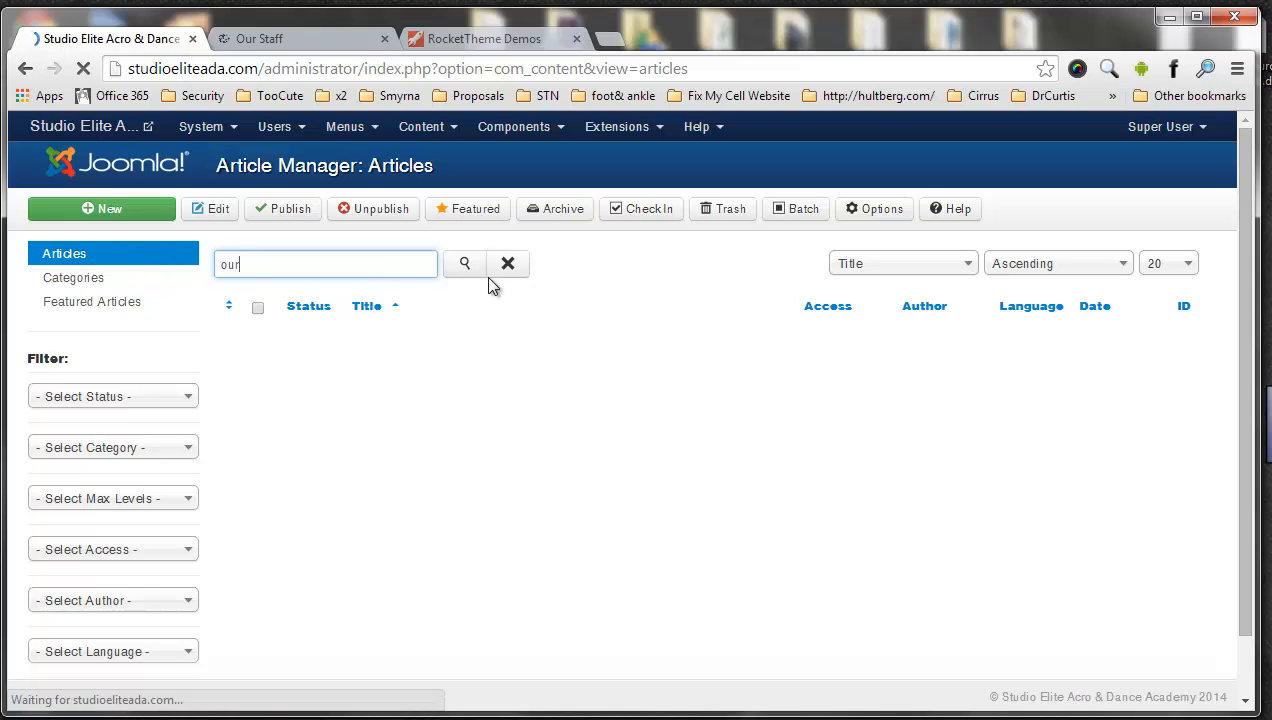
click(466, 264)
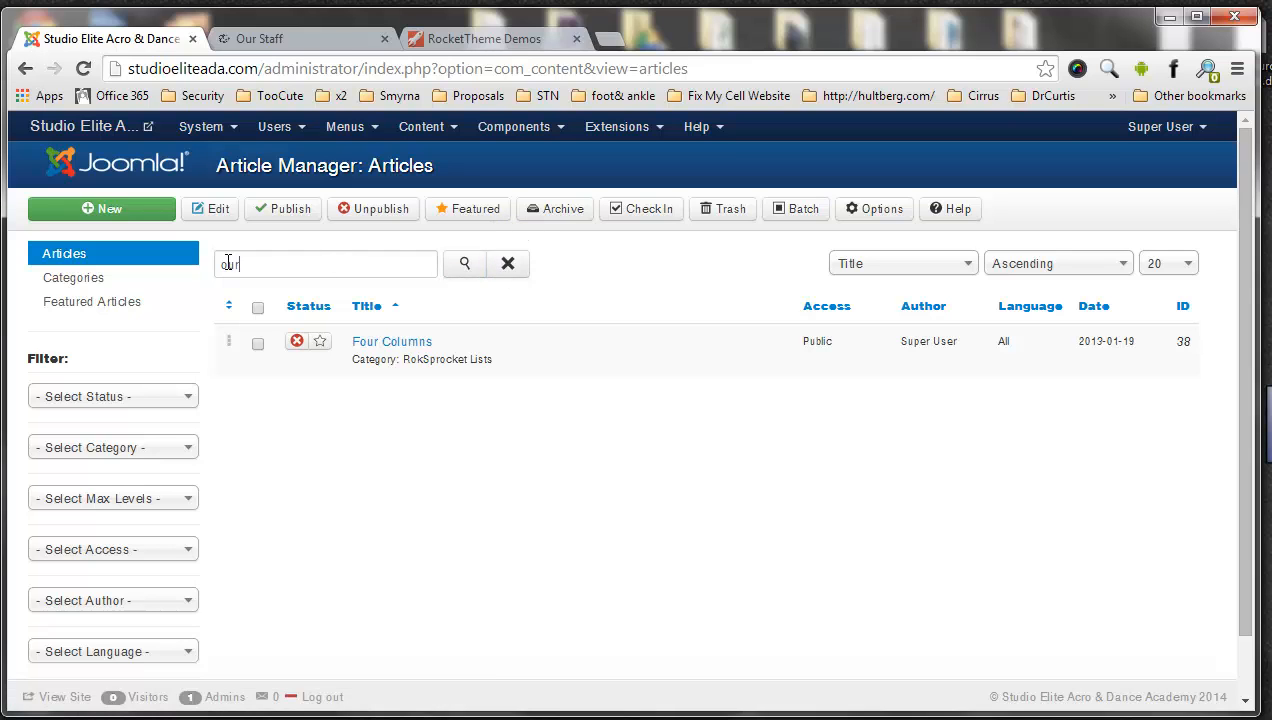
drag(228, 263, 345, 285)
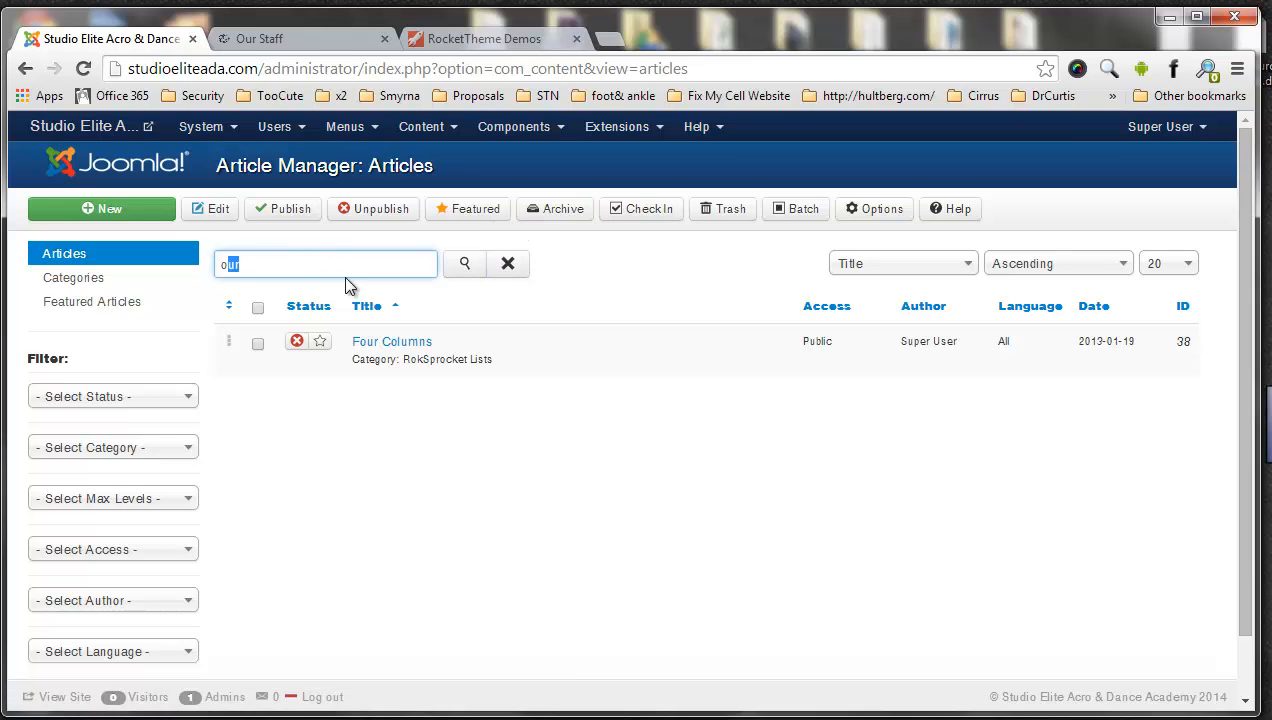
Open the Our Staff item of the Main Menu to check its menu item type and category, and save and close it.
click(287, 38)
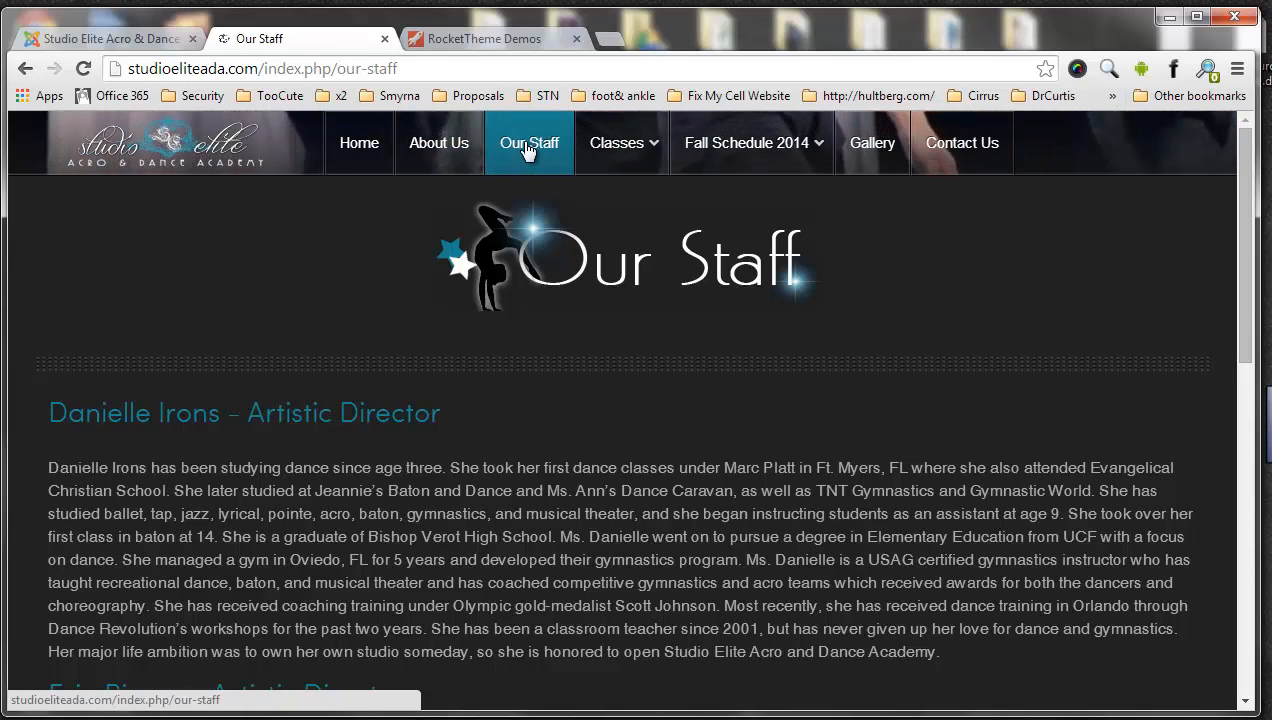
click(118, 40)
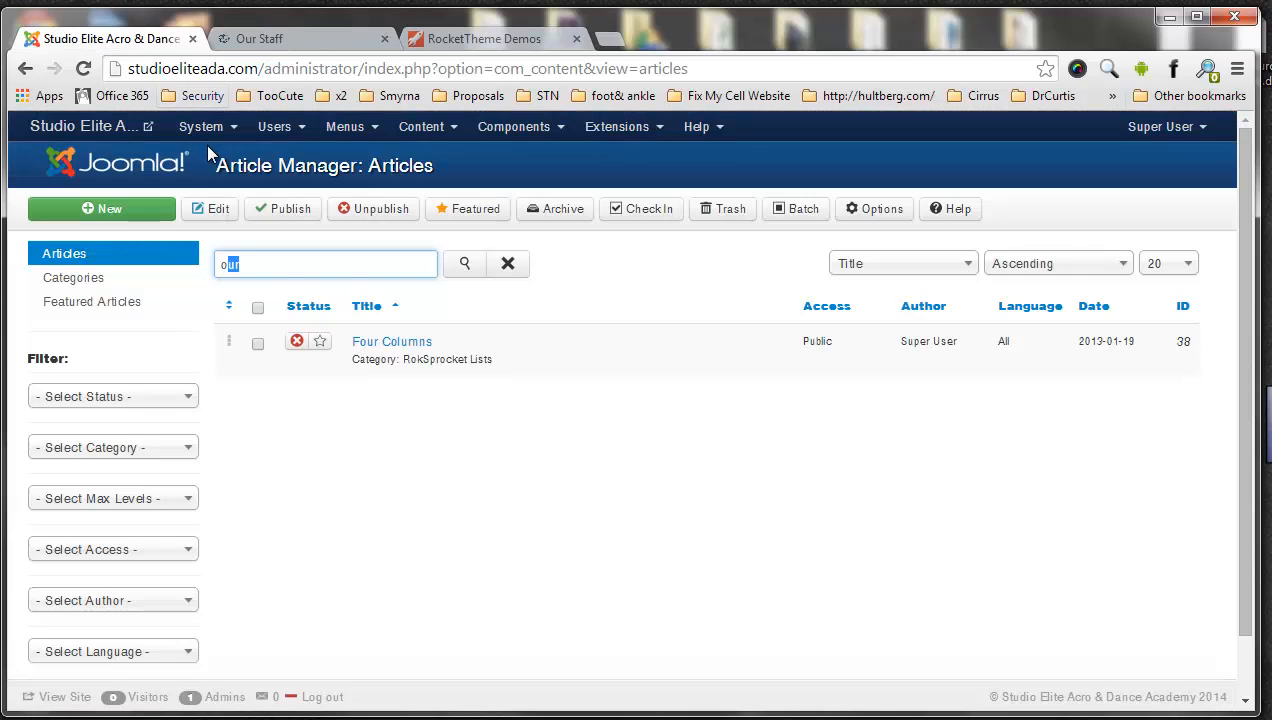
click(340, 128)
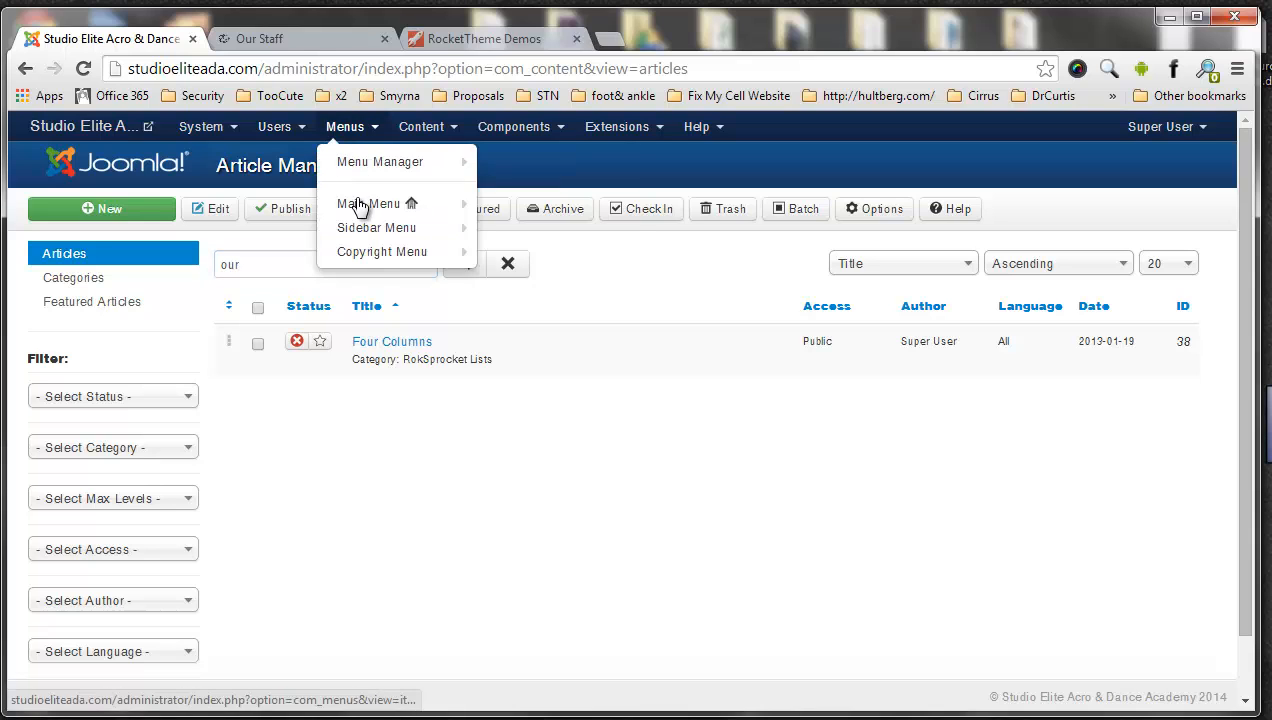
click(360, 205)
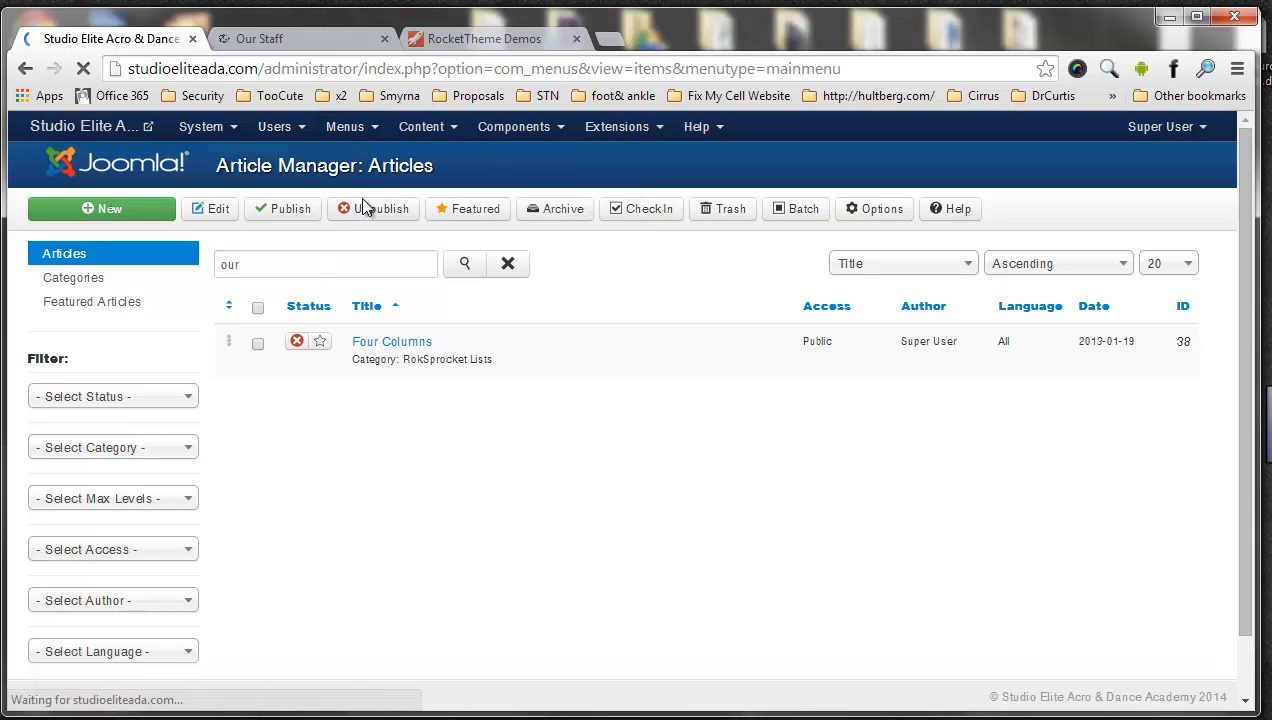
scroll(362, 360, down, 3)
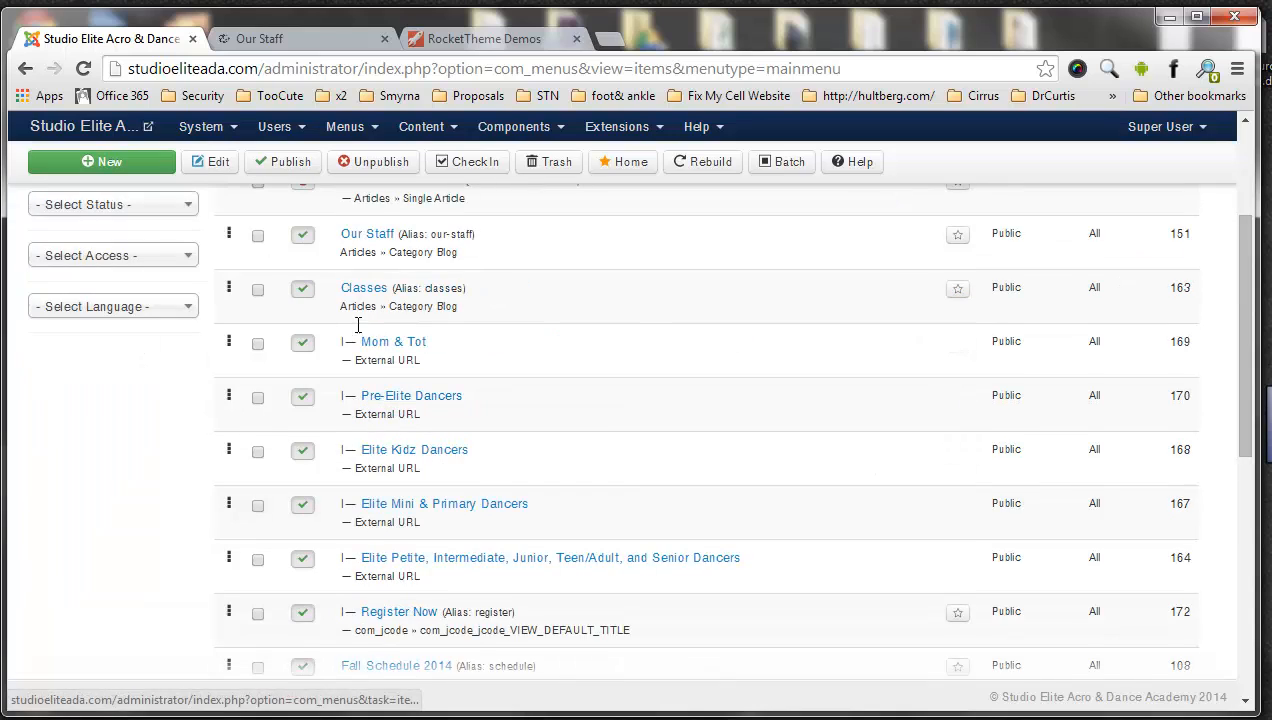
click(363, 242)
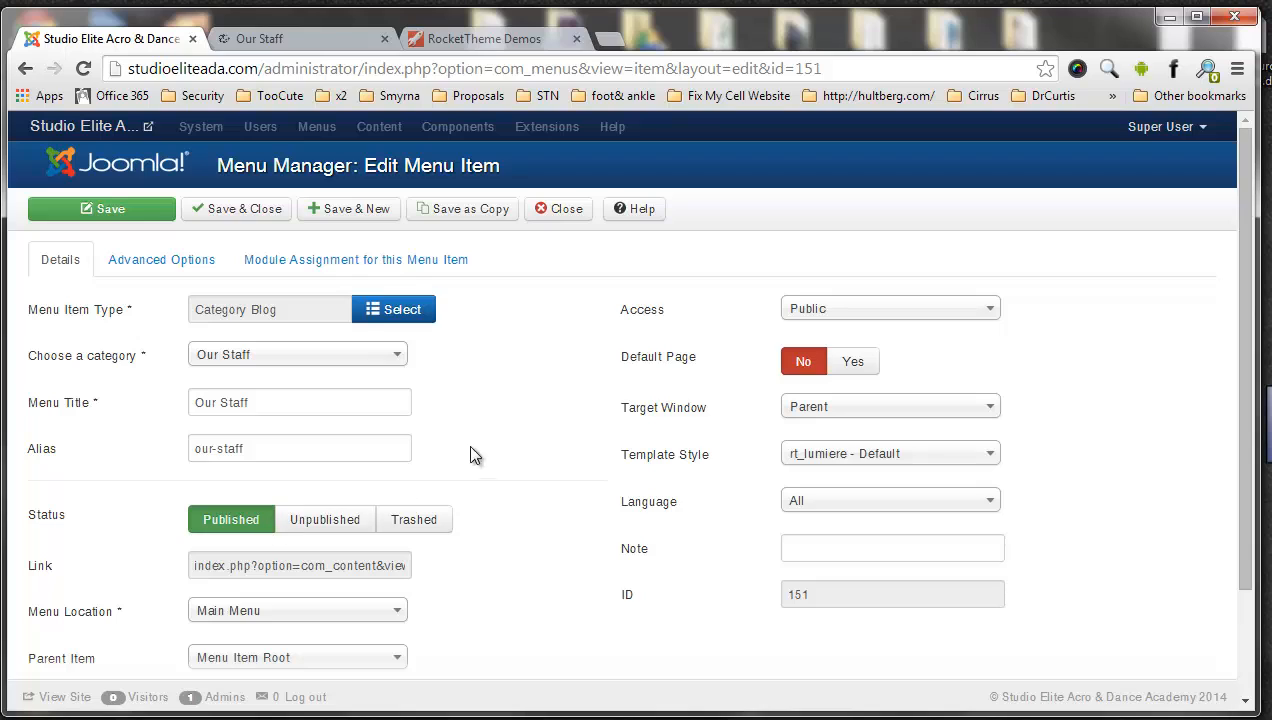
click(240, 211)
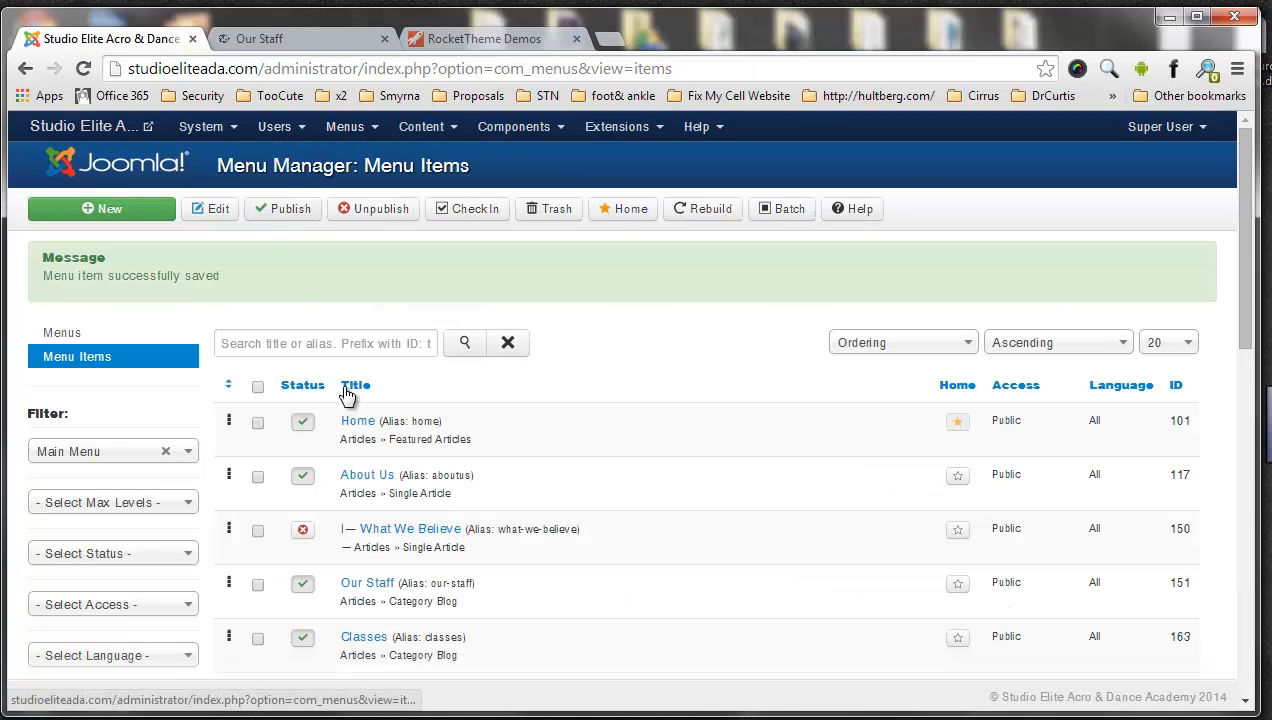
Go from the menu items list back to the Article Manager.
click(344, 126)
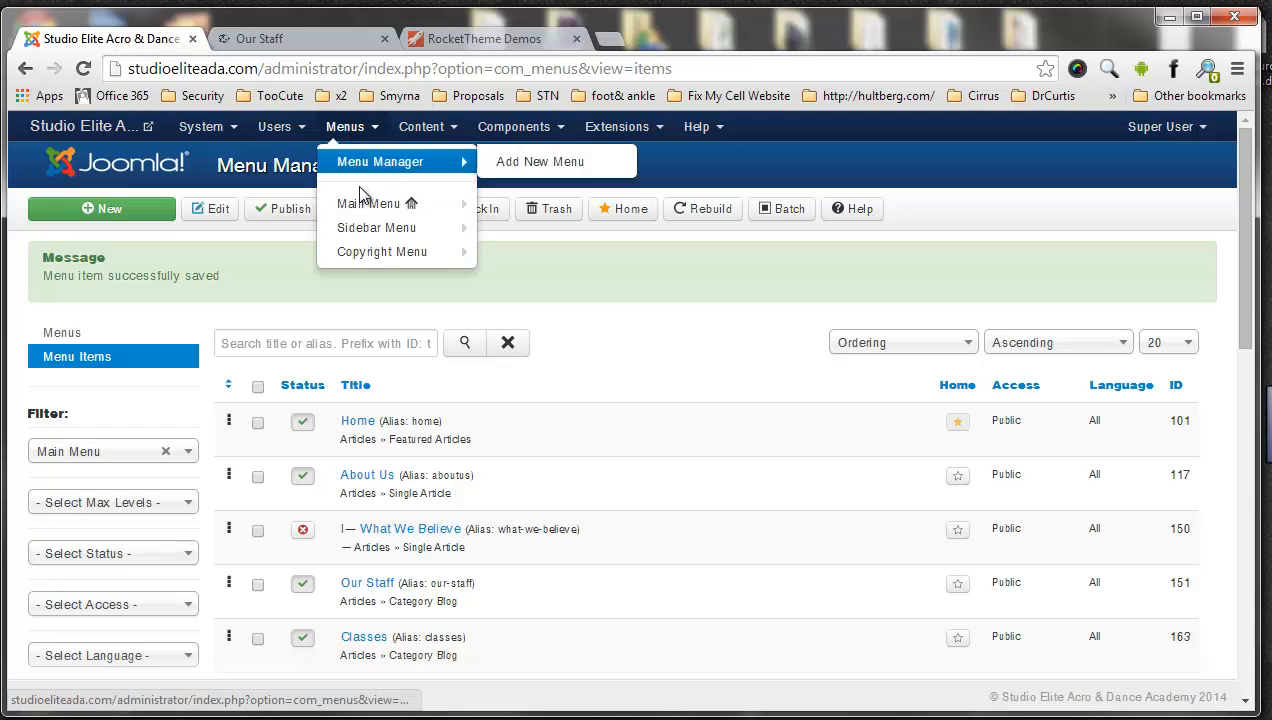
click(421, 126)
click(421, 172)
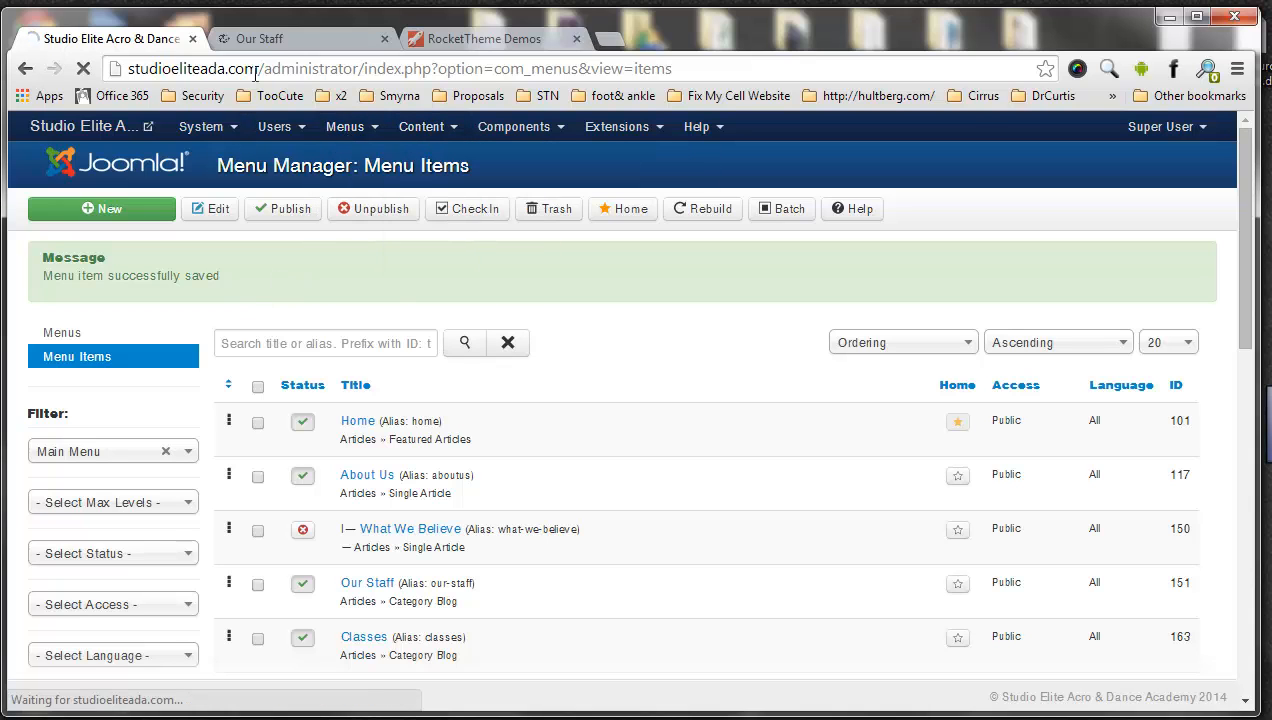
Examine the individual staff headings and biographies on the live Our Staff page.
click(257, 37)
scroll(436, 364, down, 2)
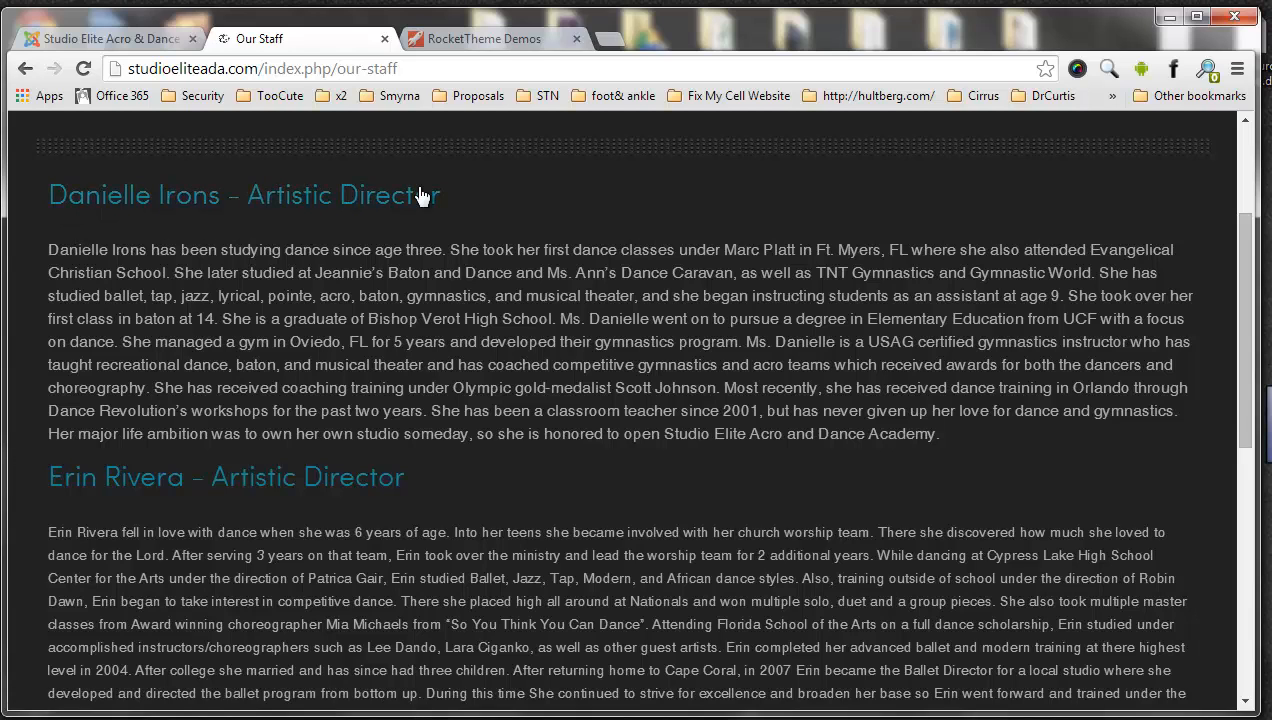
drag(45, 195, 430, 193)
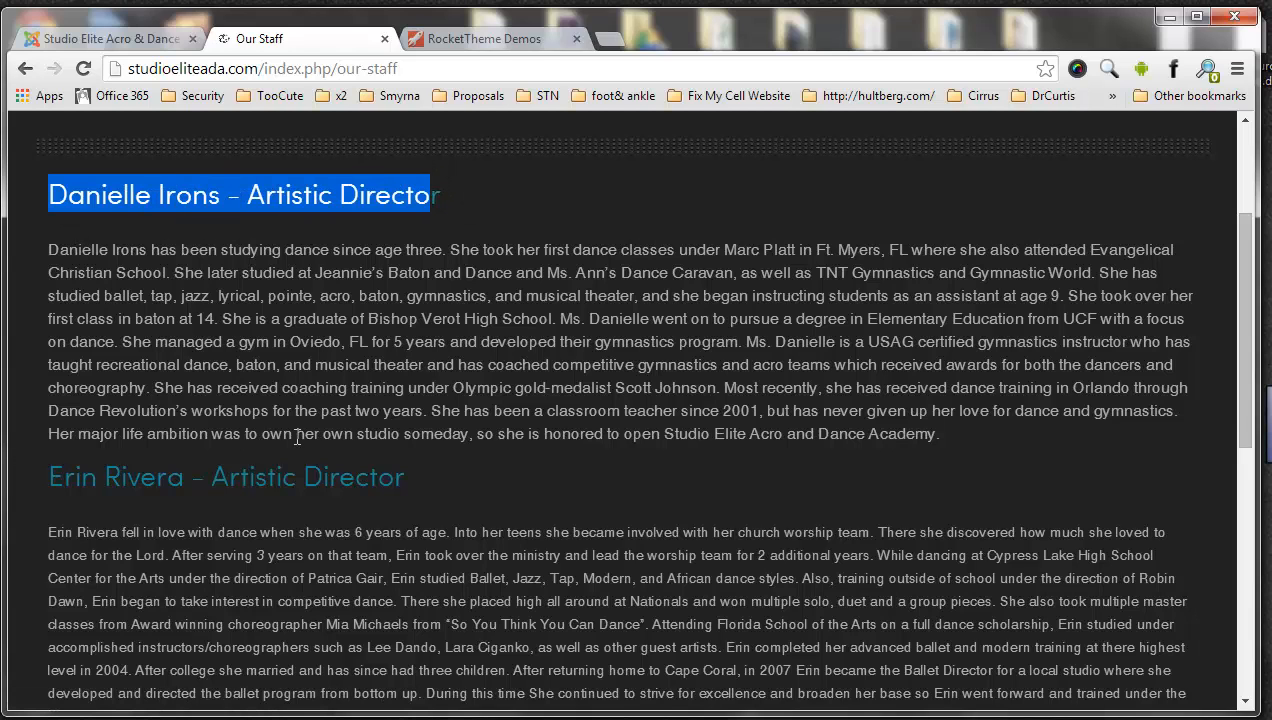
scroll(305, 452, down, 2)
scroll(305, 455, down, 4)
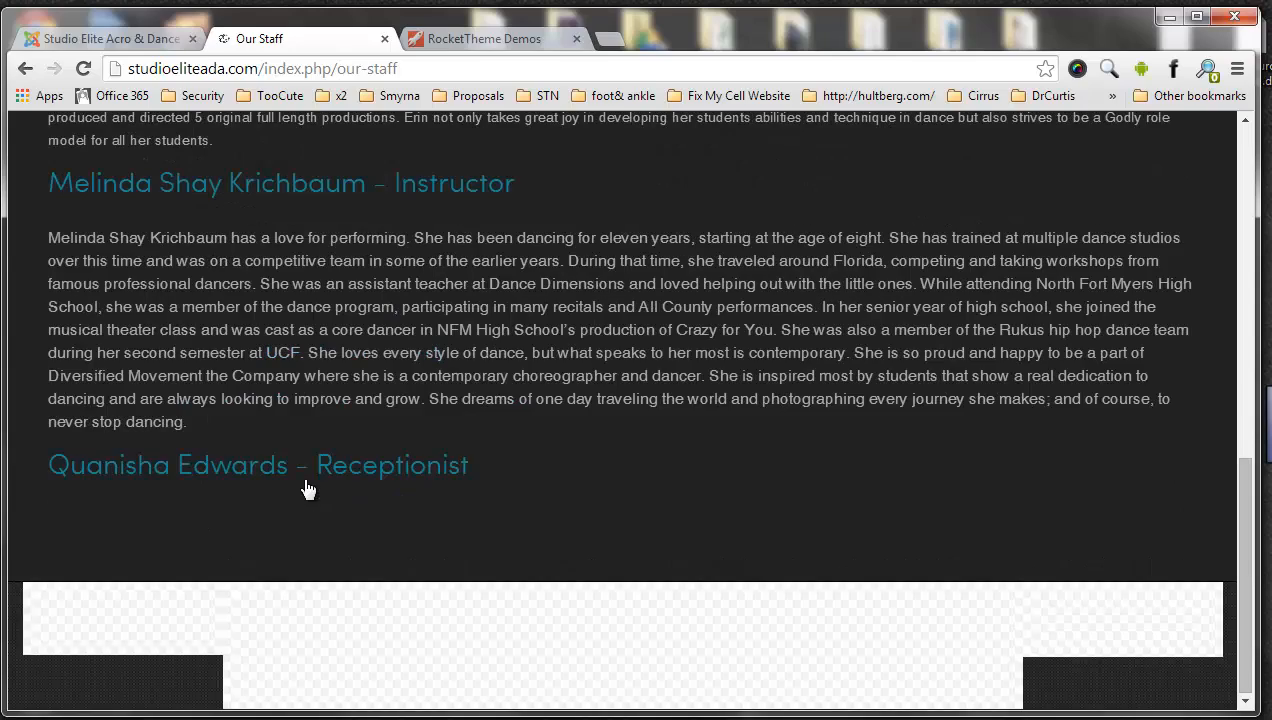
scroll(454, 411, up, 6)
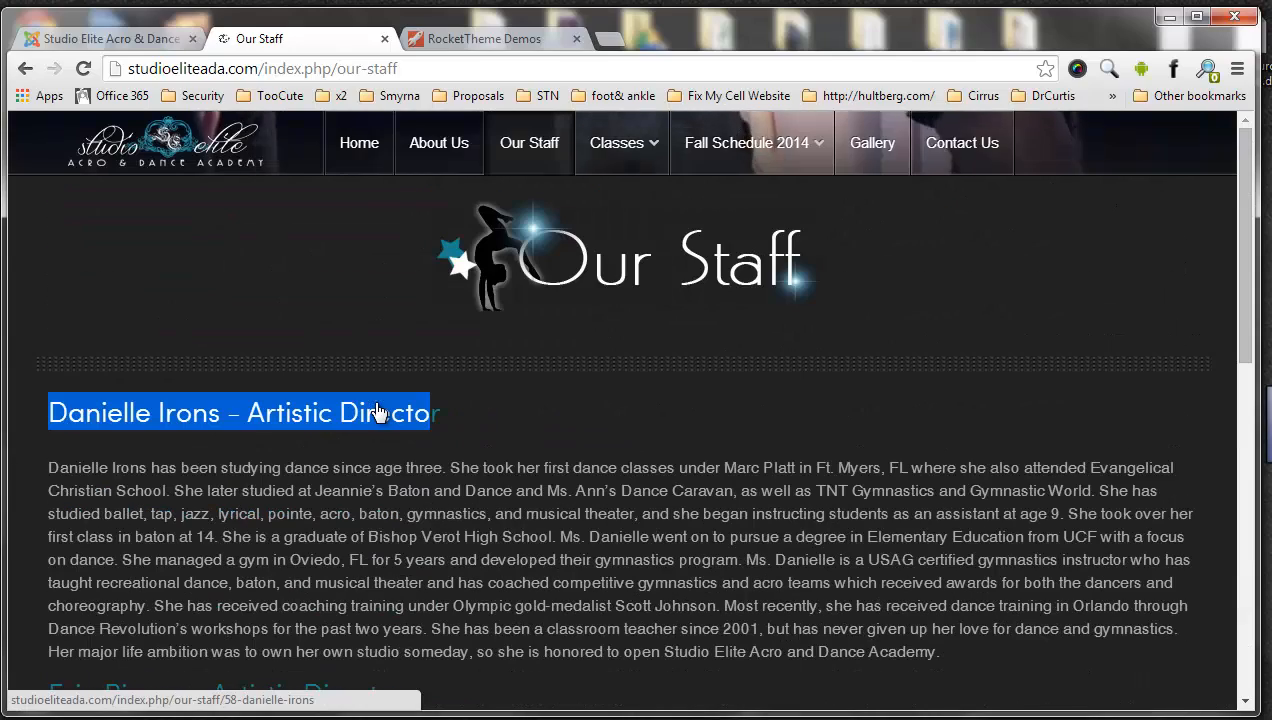
click(461, 414)
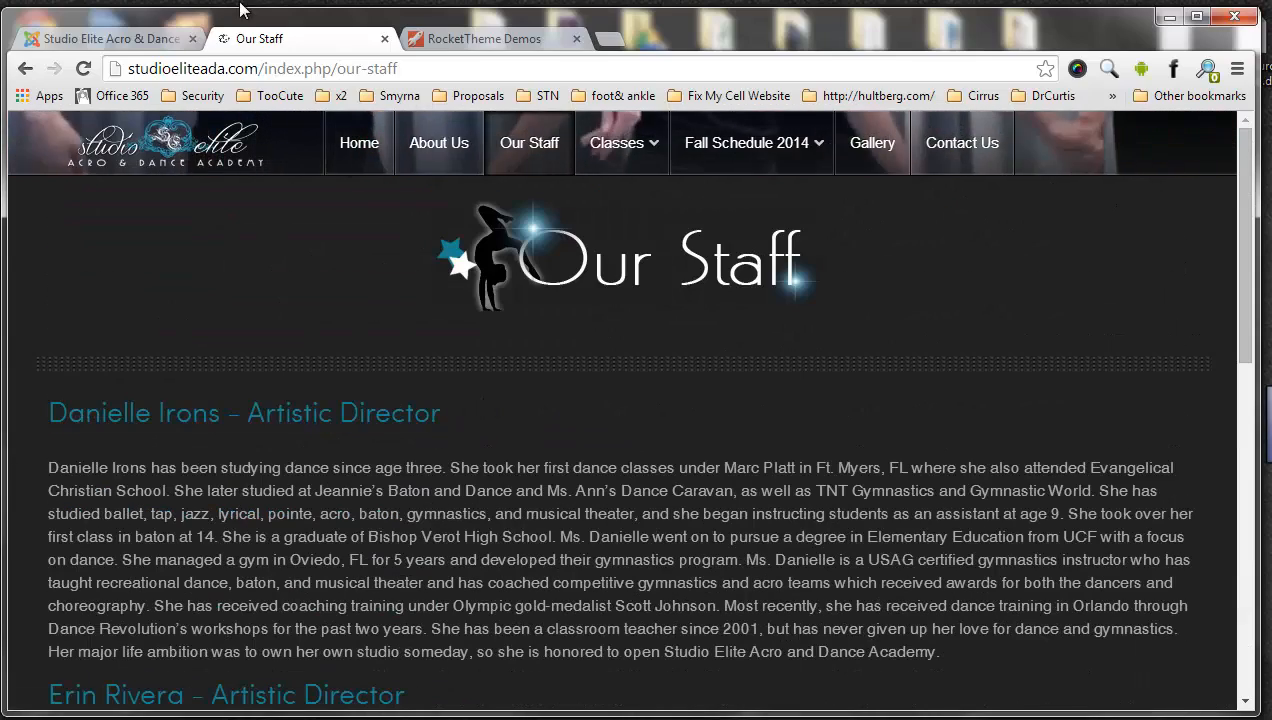
Clear the search term in the administrator's article list and filter the articles by the Our Staff category.
click(158, 40)
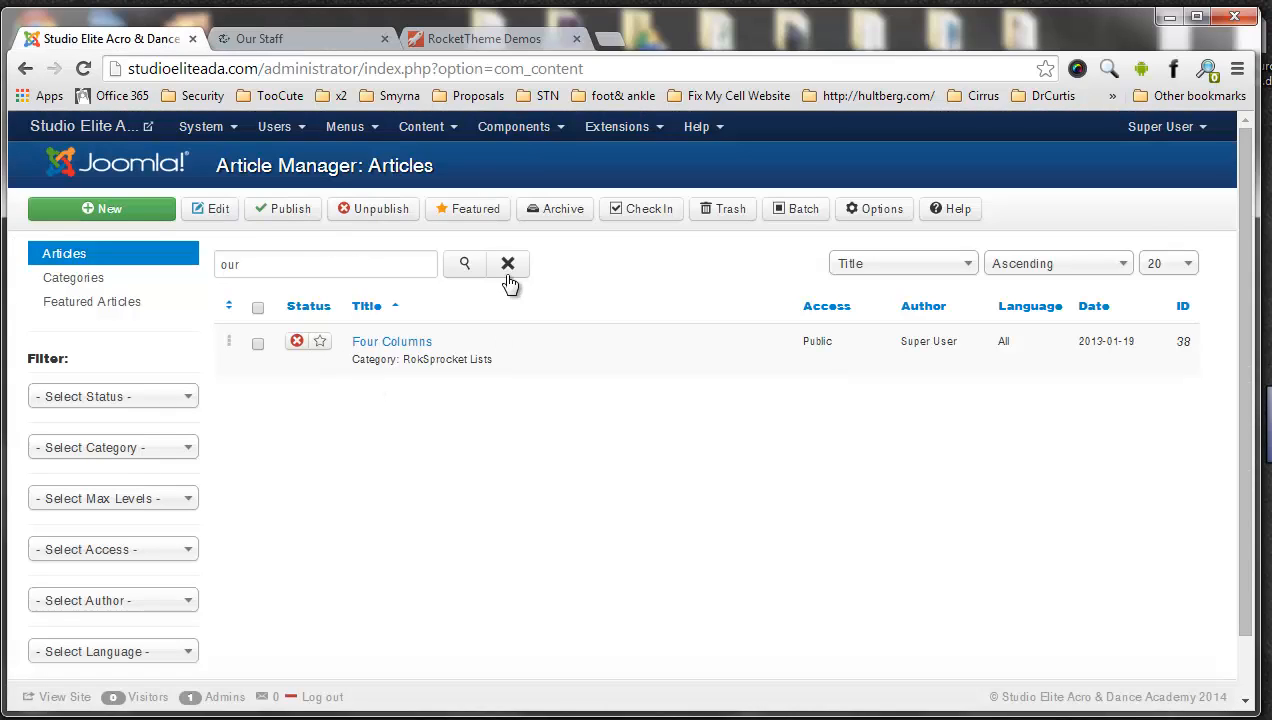
click(508, 264)
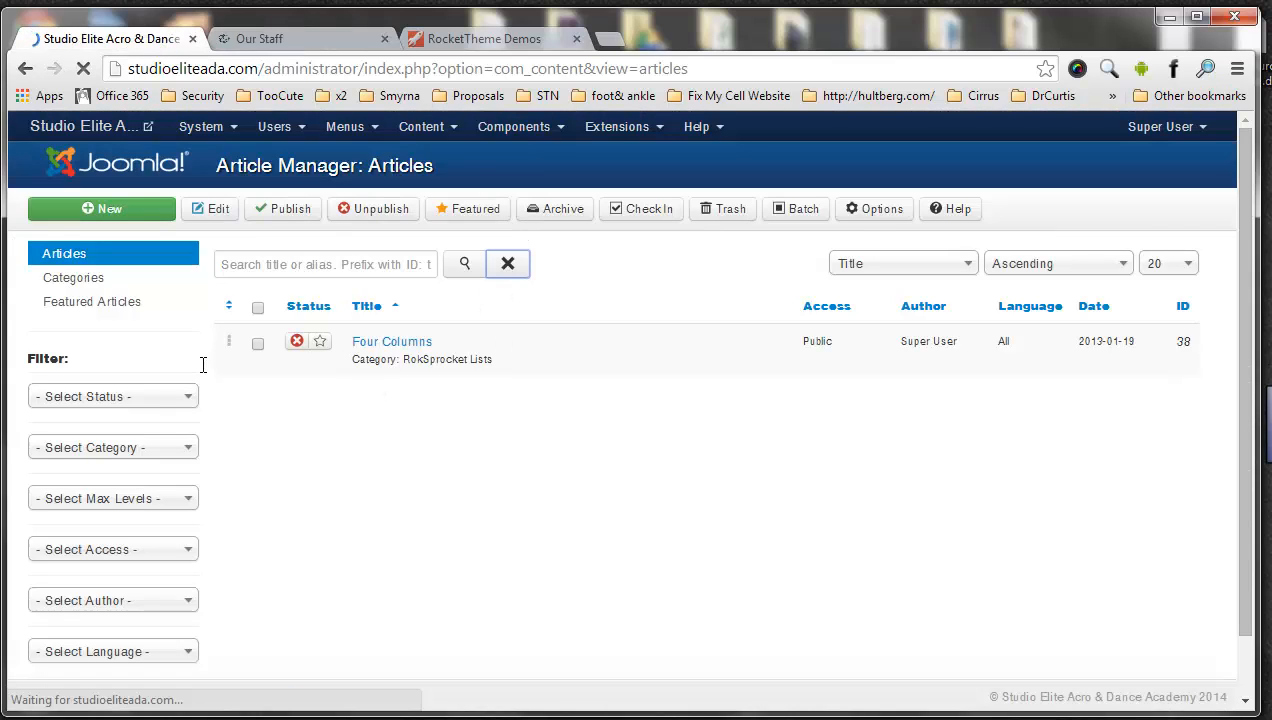
click(465, 264)
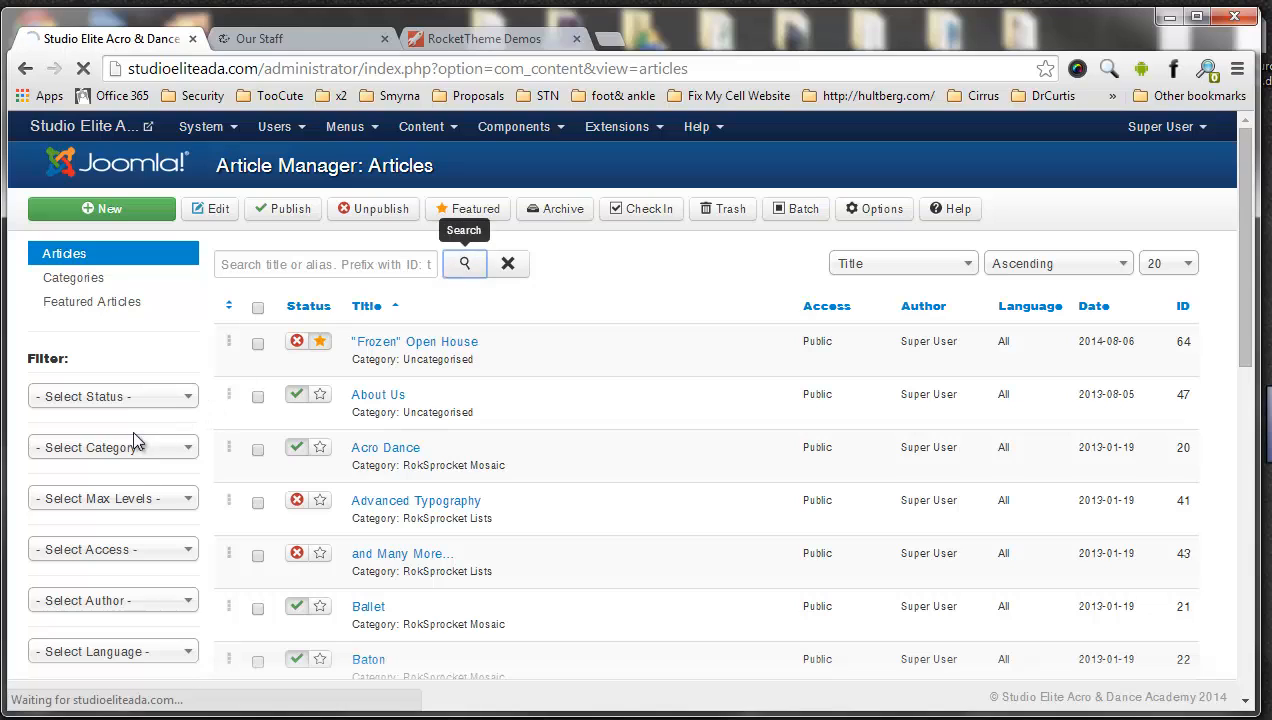
click(122, 448)
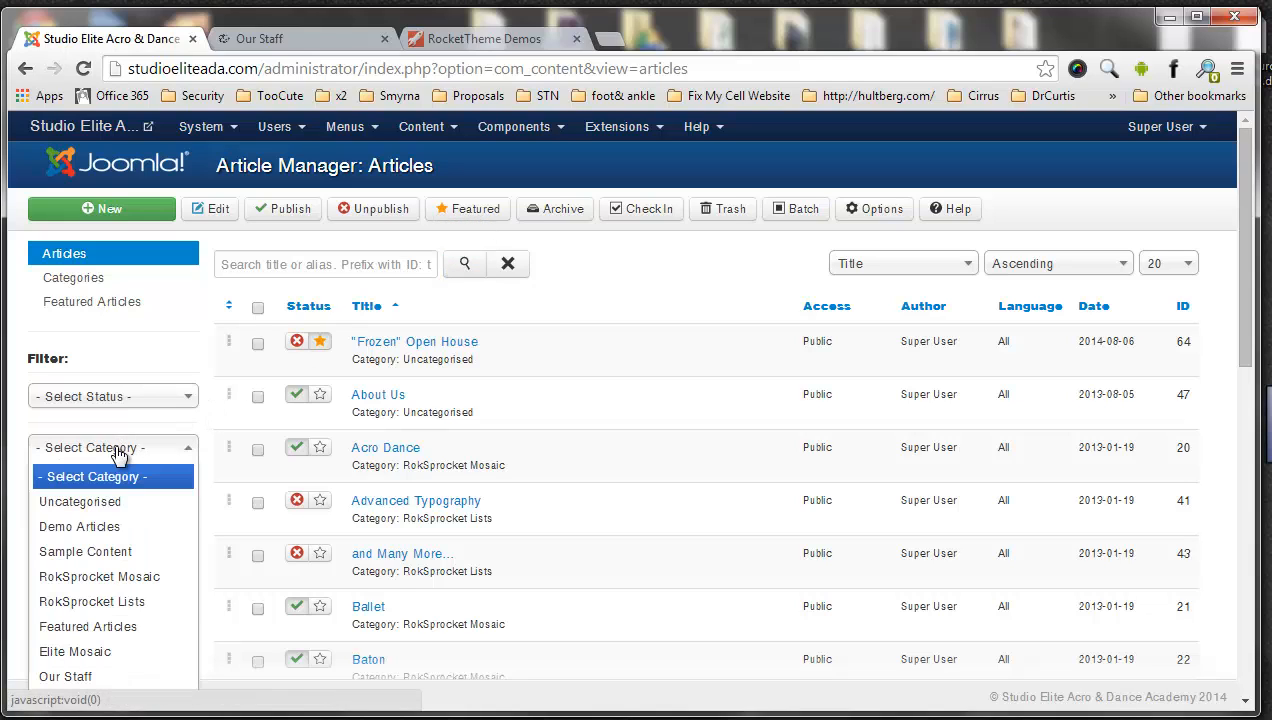
click(105, 677)
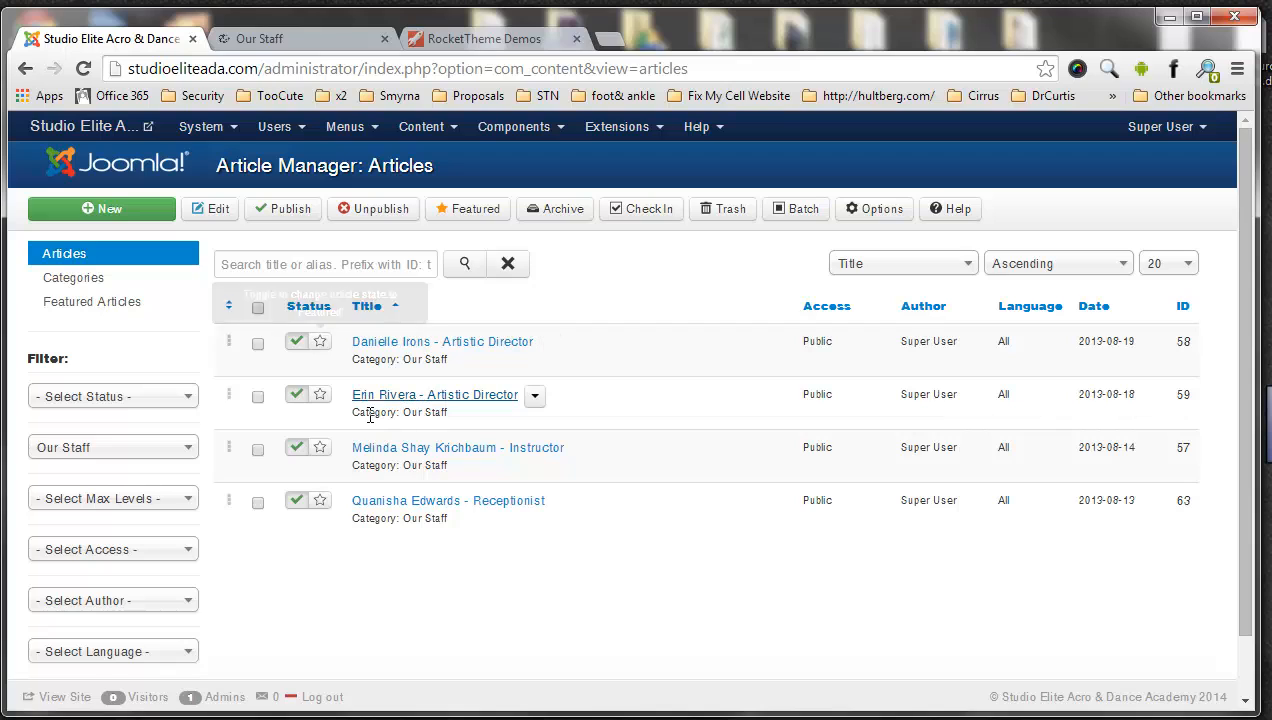
Open the first Artistic Director article (ID 58) in the filtered list for editing and select its title text.
drag(350, 404, 460, 412)
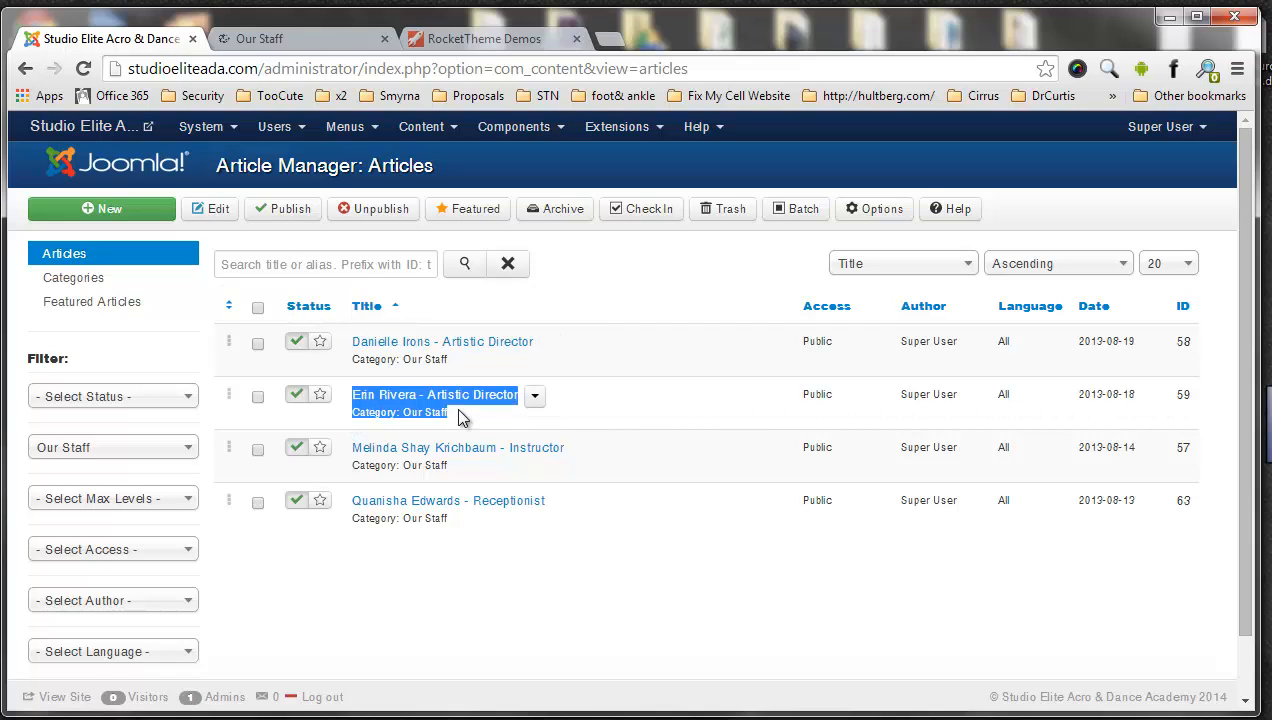
click(460, 416)
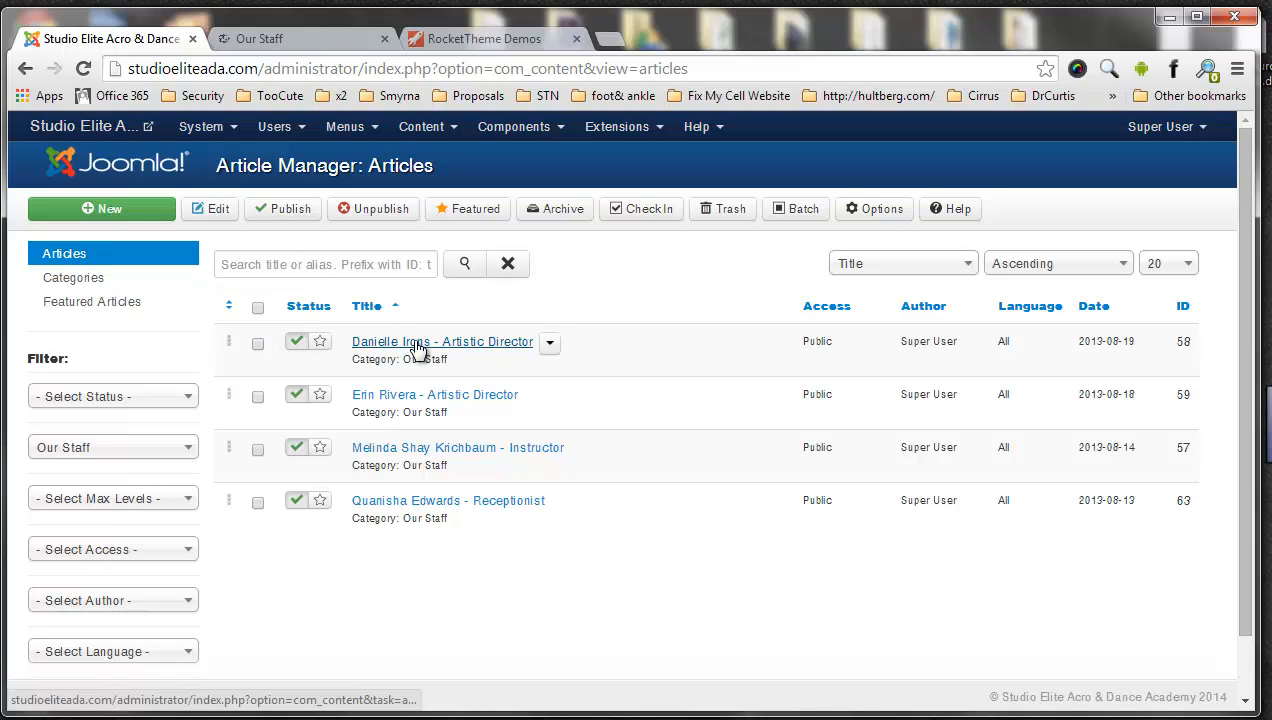
click(415, 343)
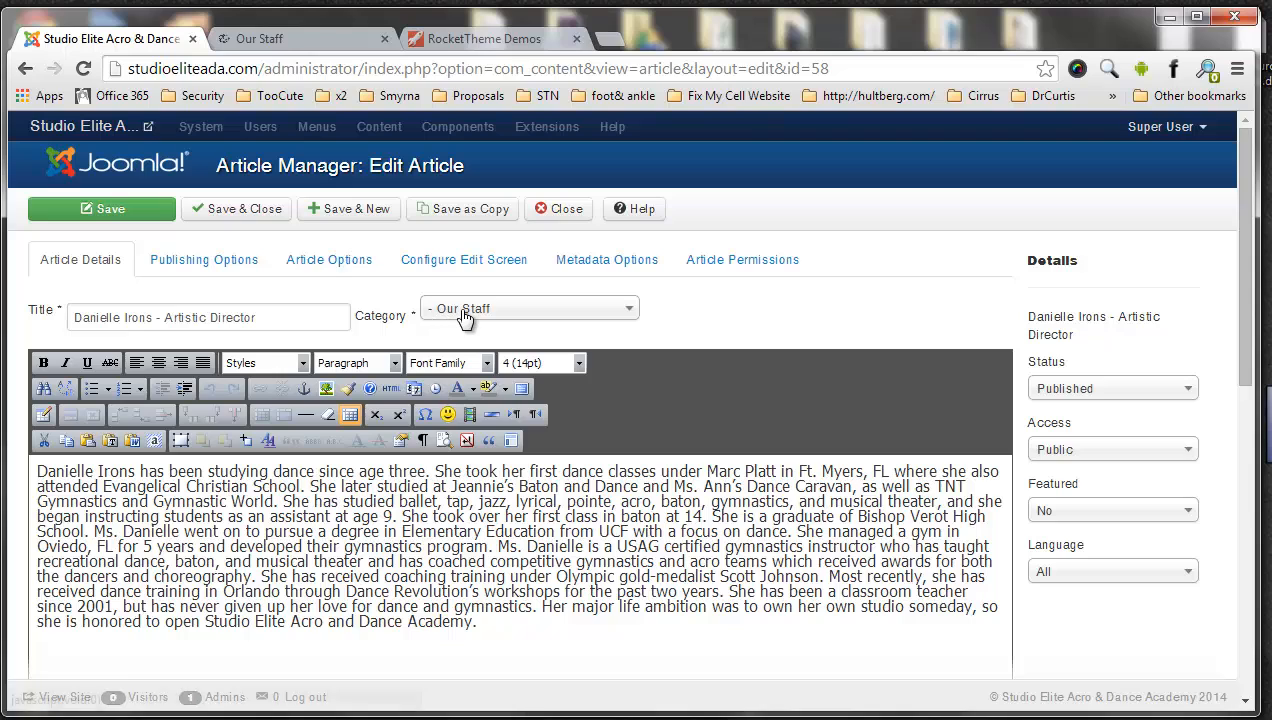
drag(283, 314, 68, 323)
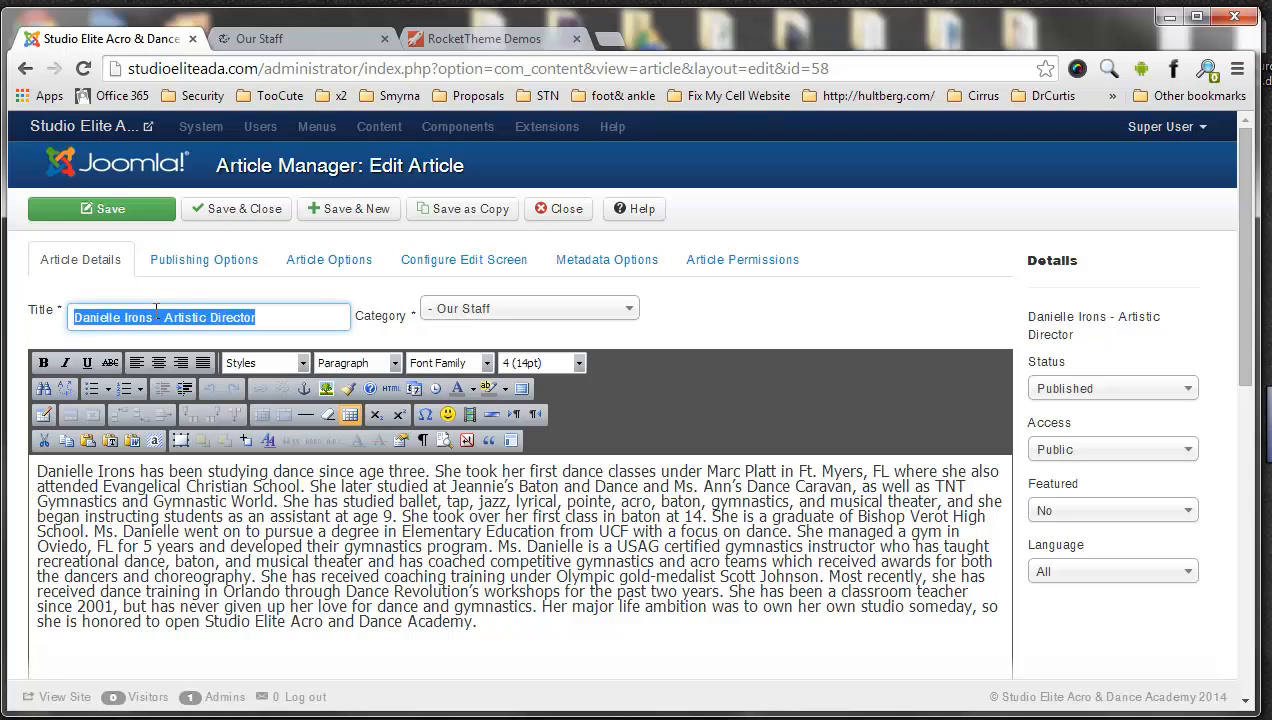
click(480, 316)
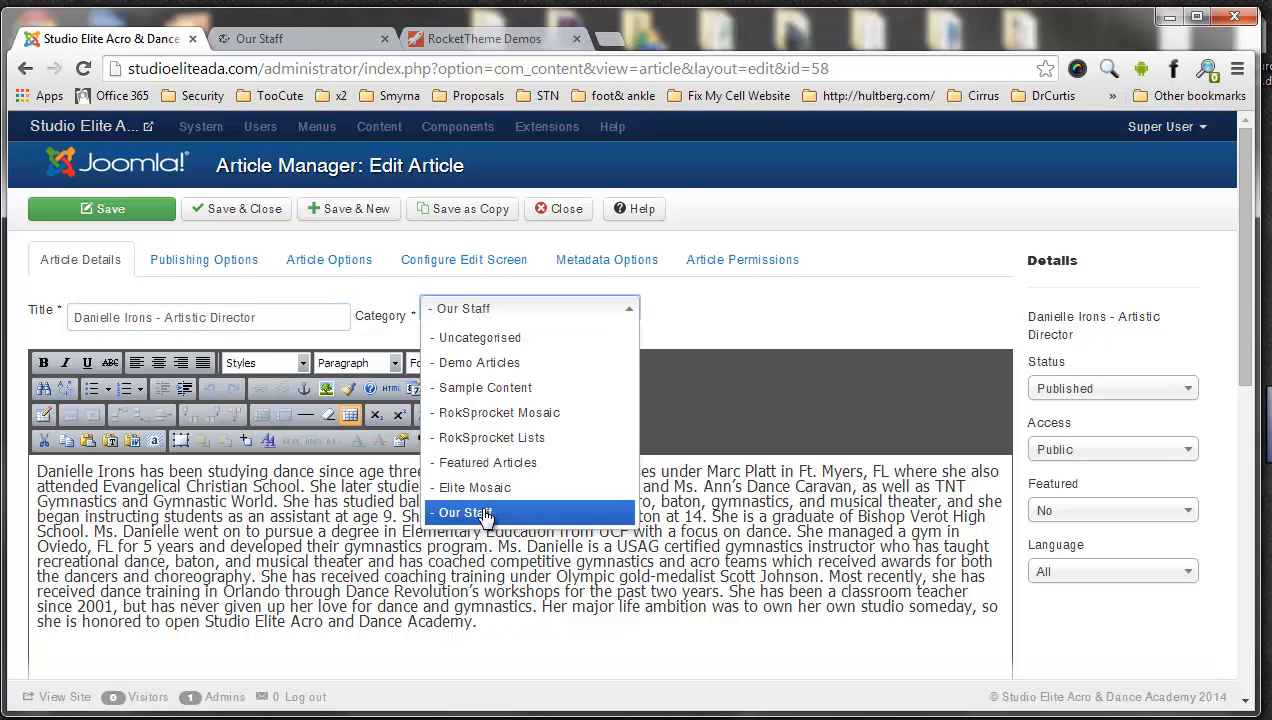
click(678, 329)
scroll(680, 335, down, 3)
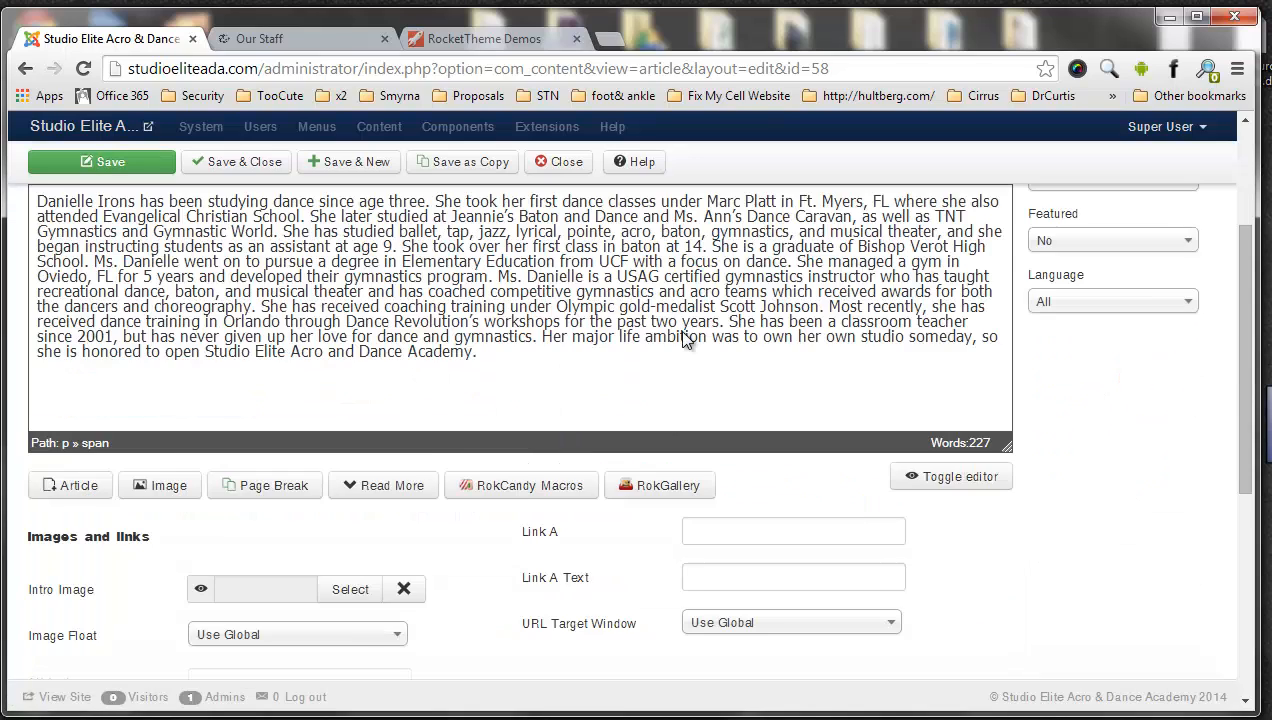
scroll(684, 340, down, 2)
scroll(681, 338, up, 5)
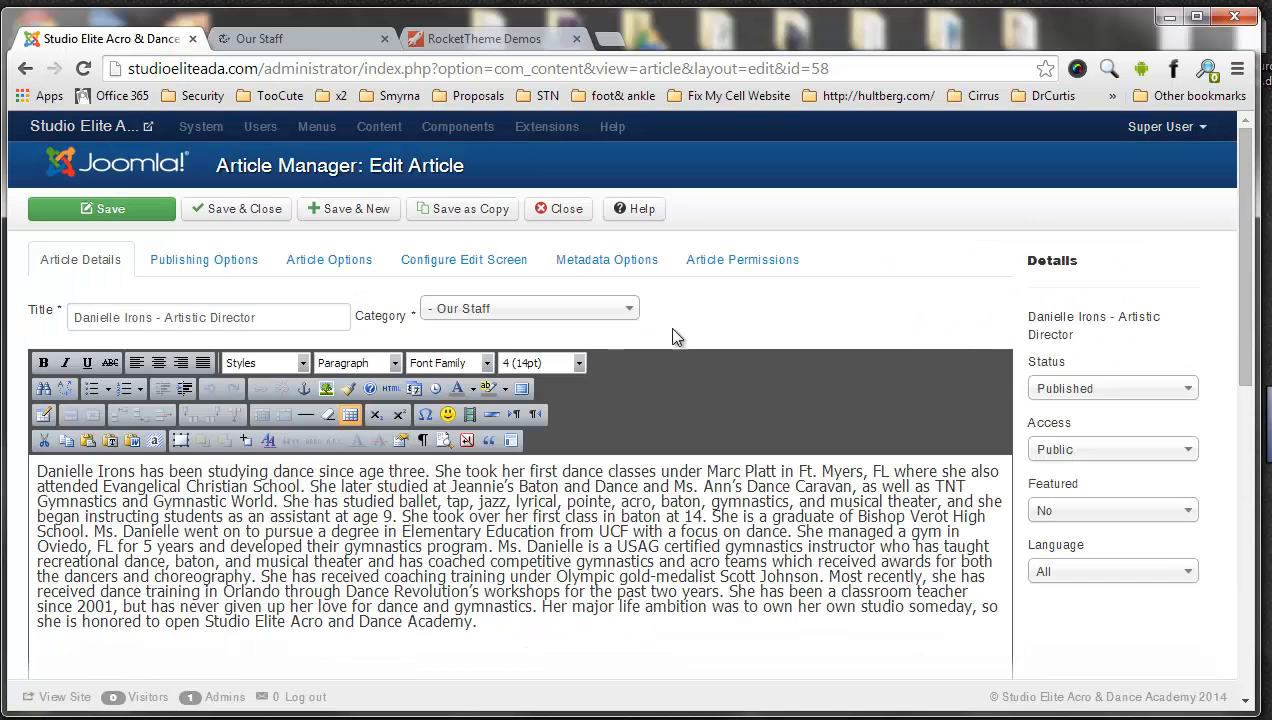
Insert the woman's portrait photo from the root images directory at the start of the article's biography text.
drag(38, 471, 999, 472)
click(40, 471)
scroll(232, 543, down, 2)
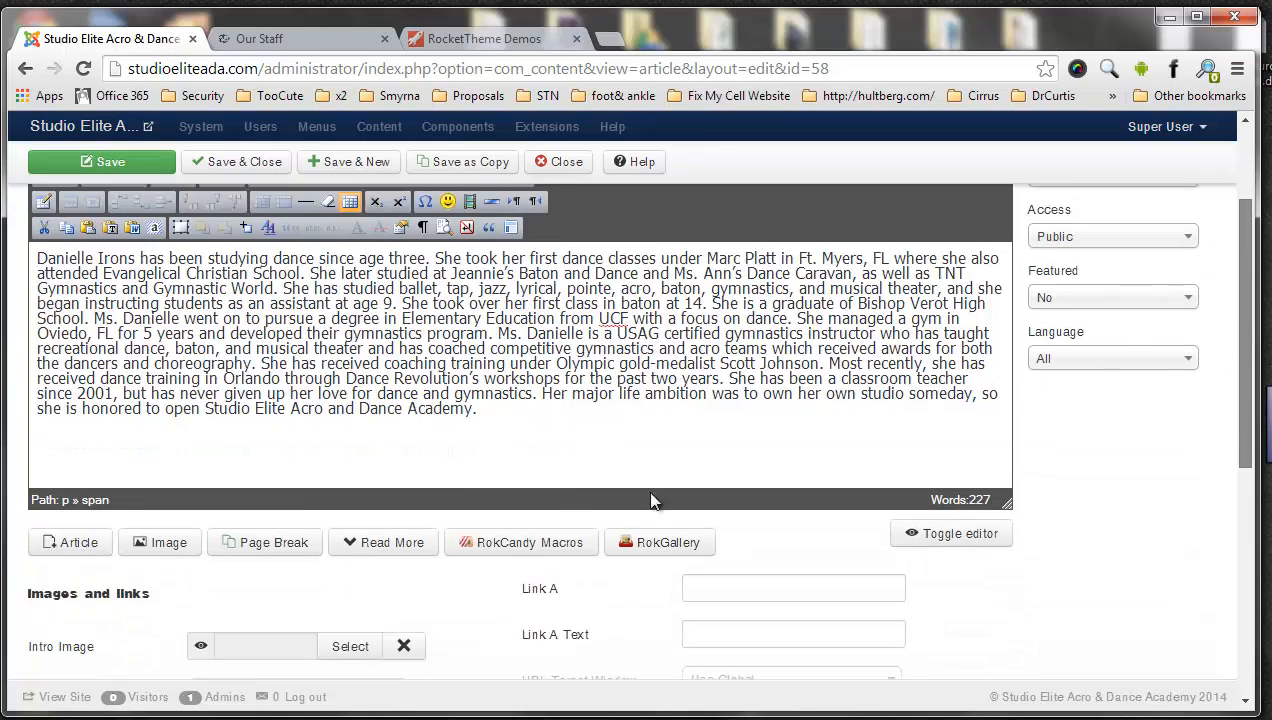
click(163, 524)
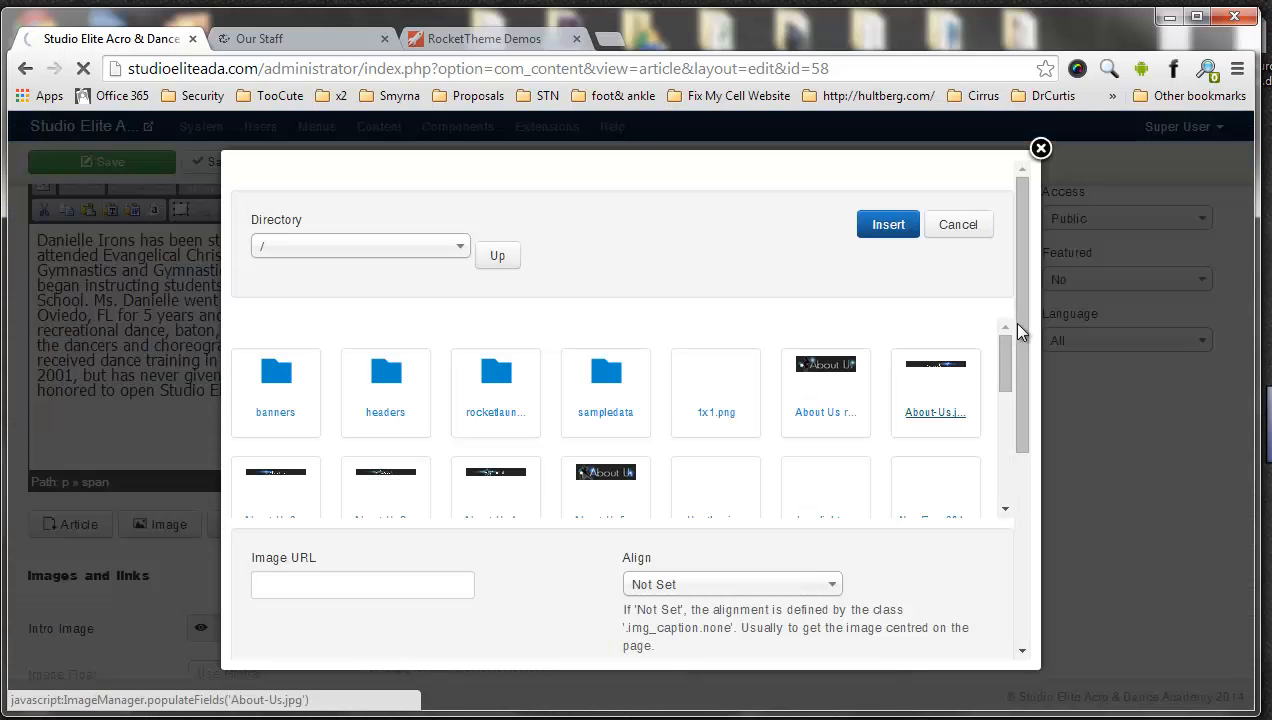
scroll(1016, 582, down, 4)
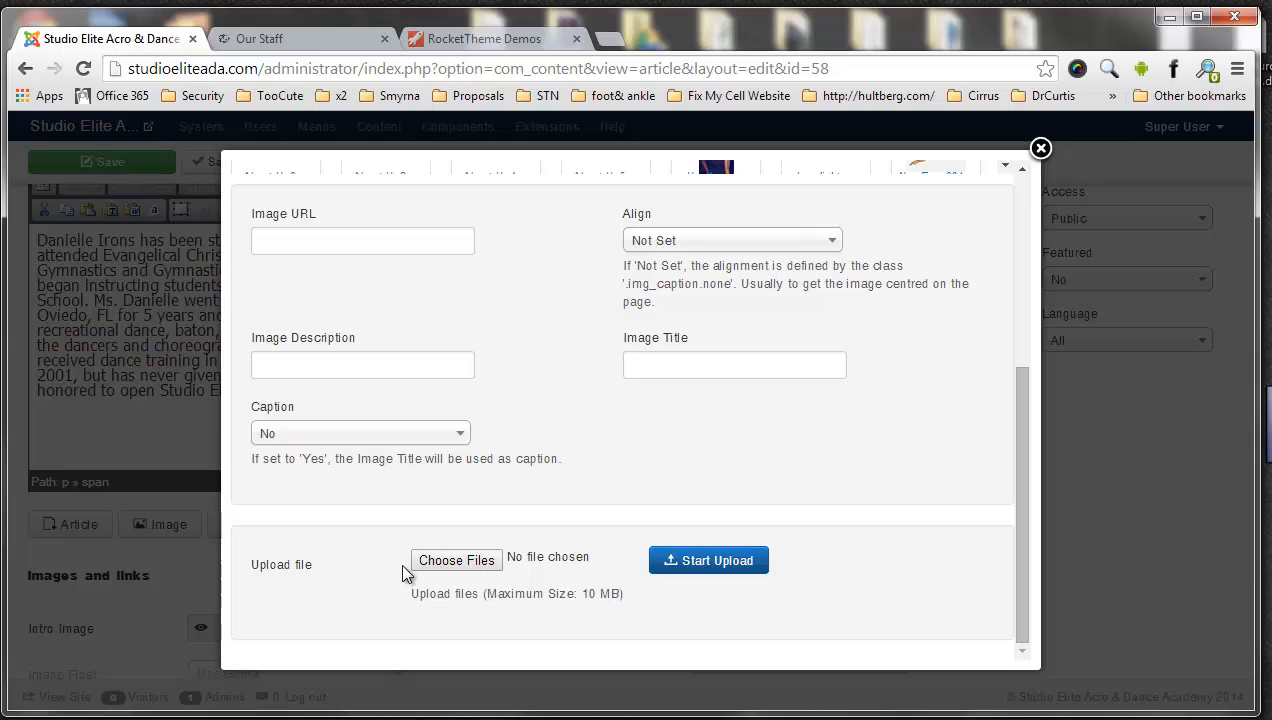
scroll(1022, 310, up, 5)
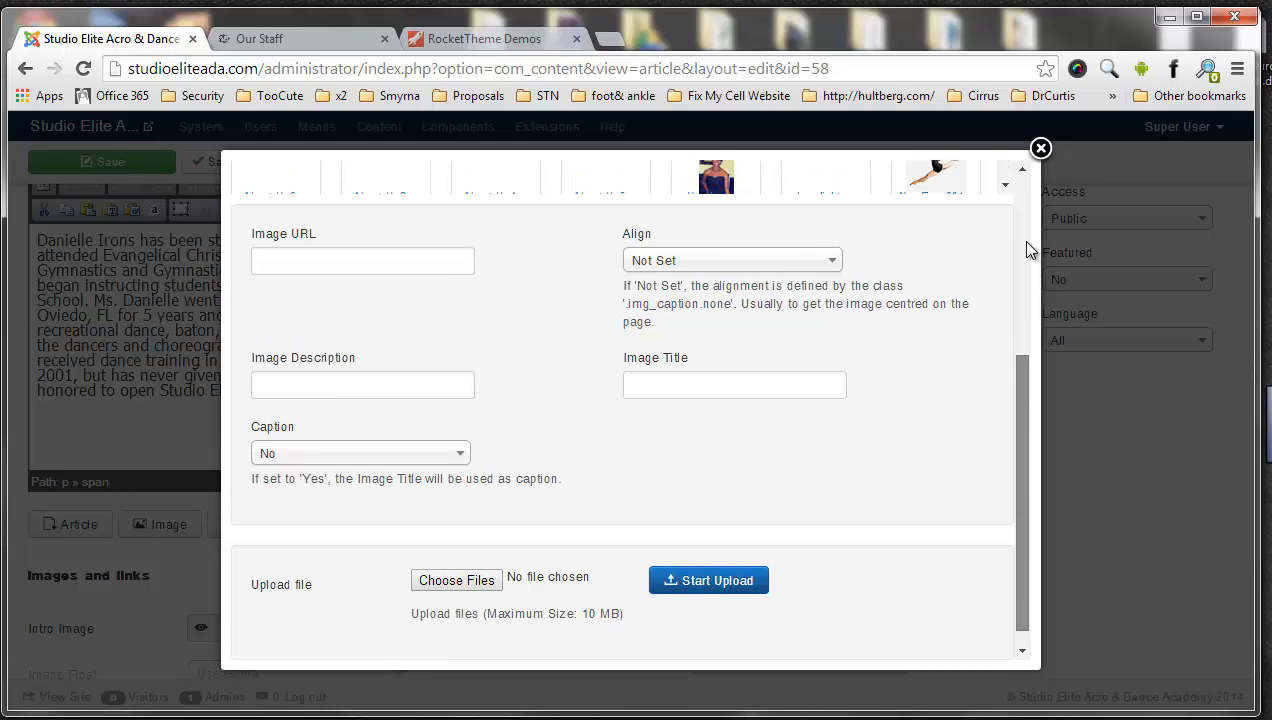
click(738, 497)
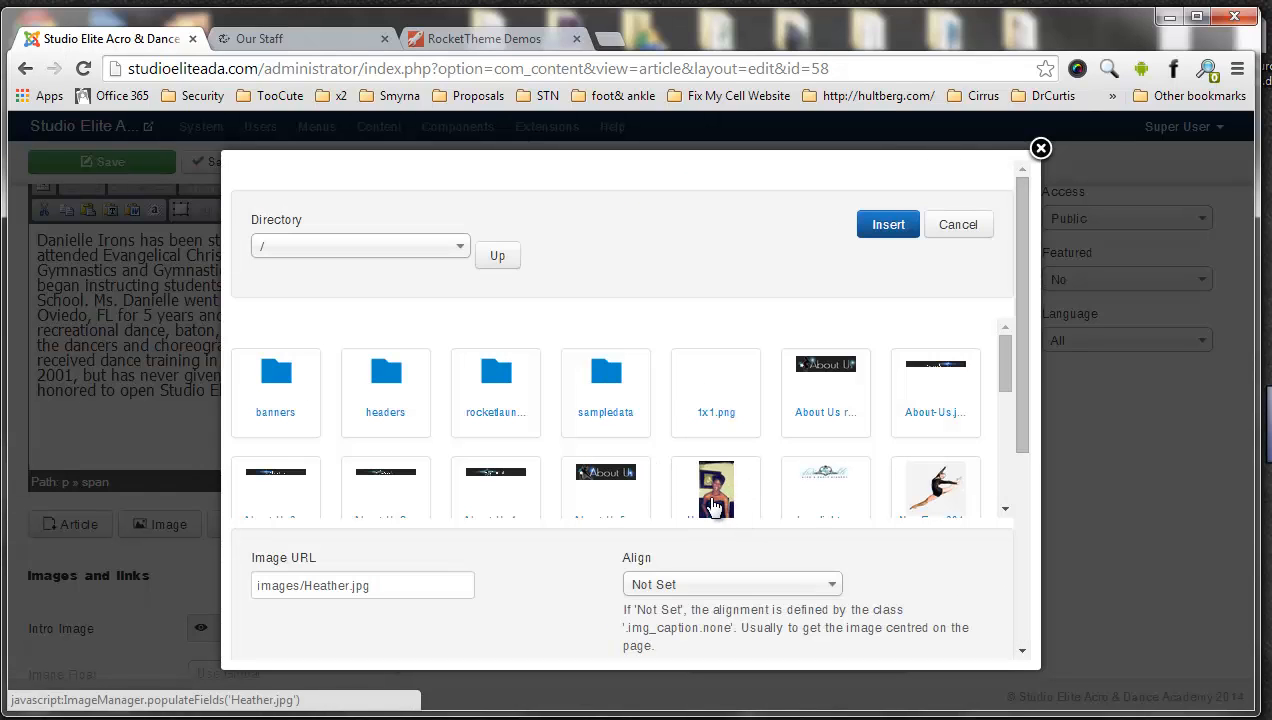
click(888, 226)
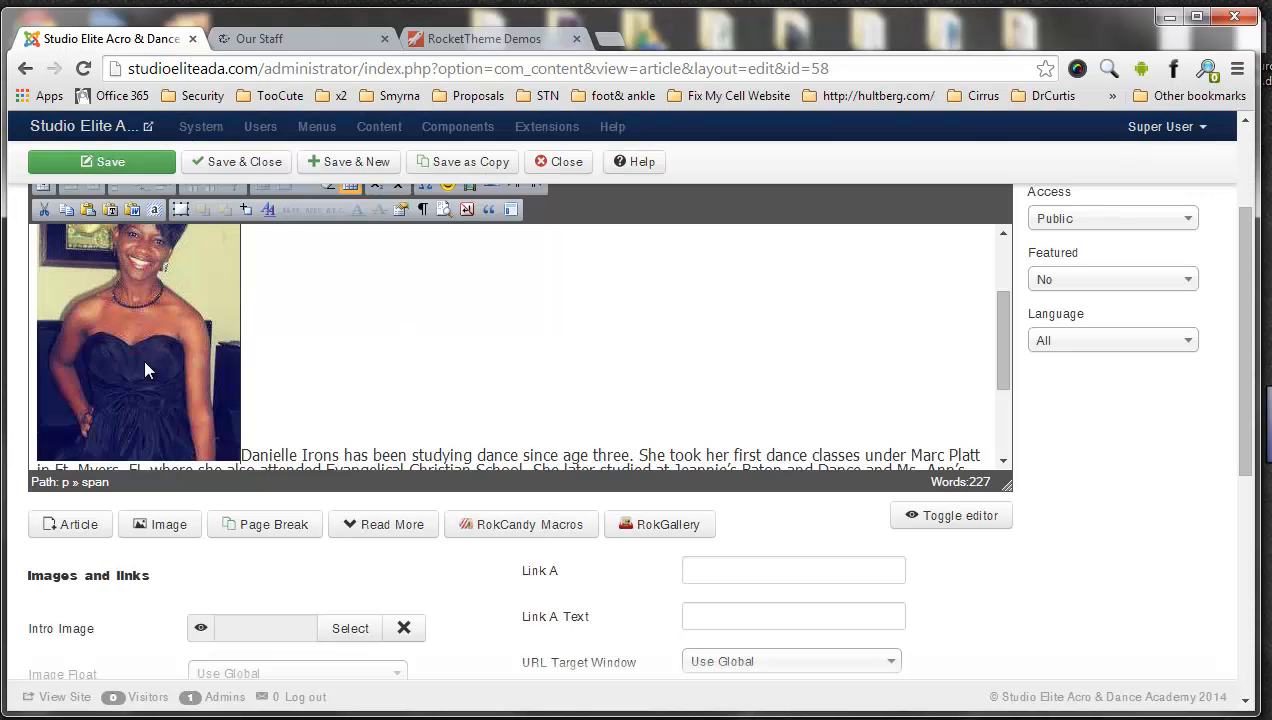
Open the inserted portrait photo's image properties and set its alignment to Left.
click(153, 347)
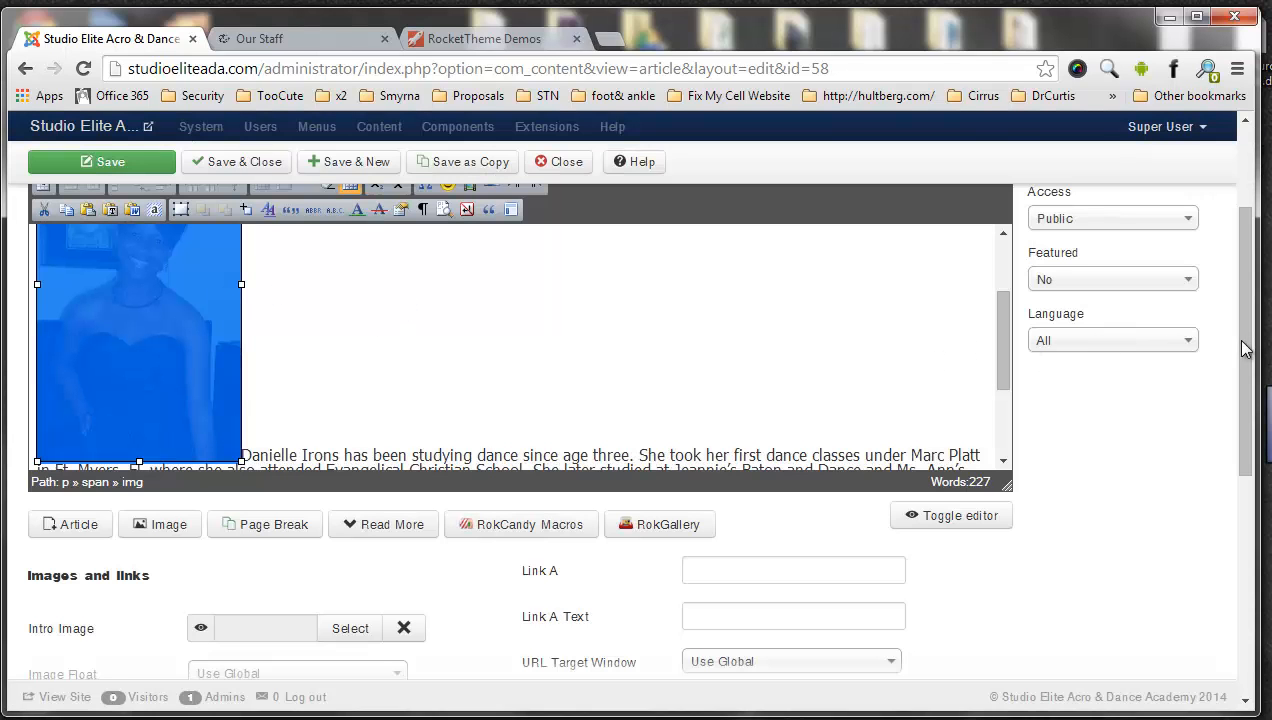
scroll(1051, 292, up, 1)
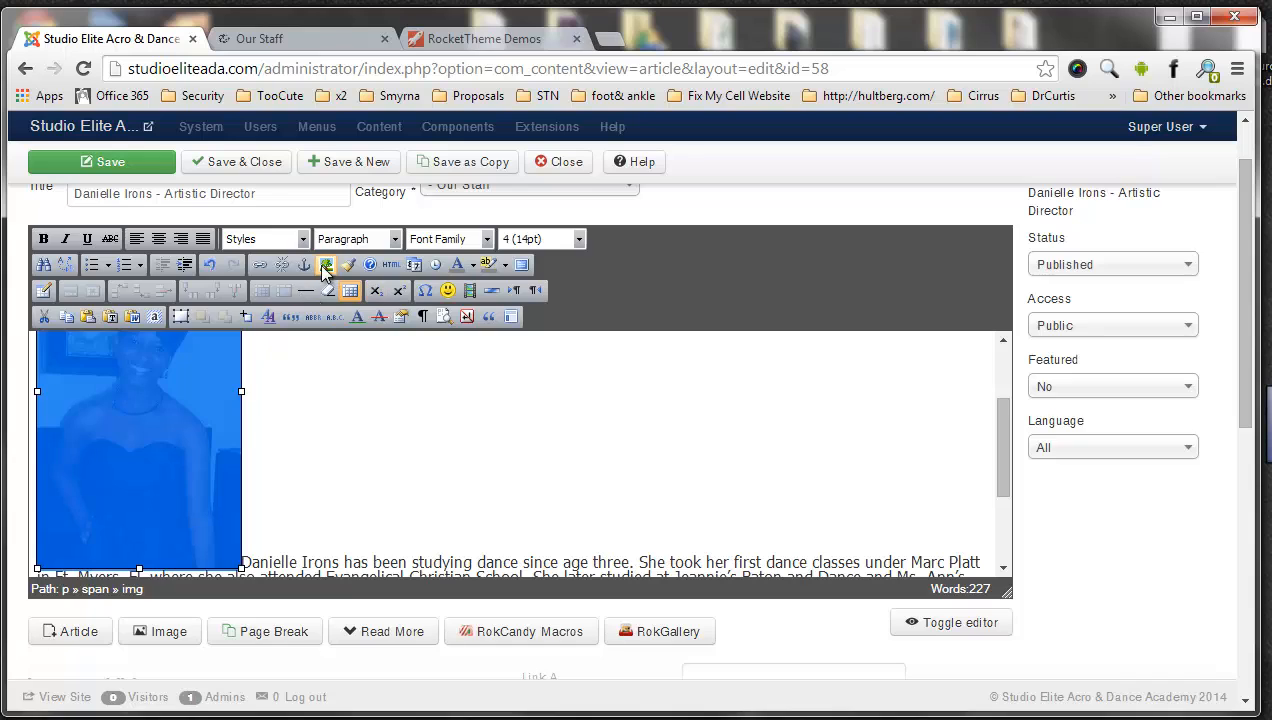
click(325, 265)
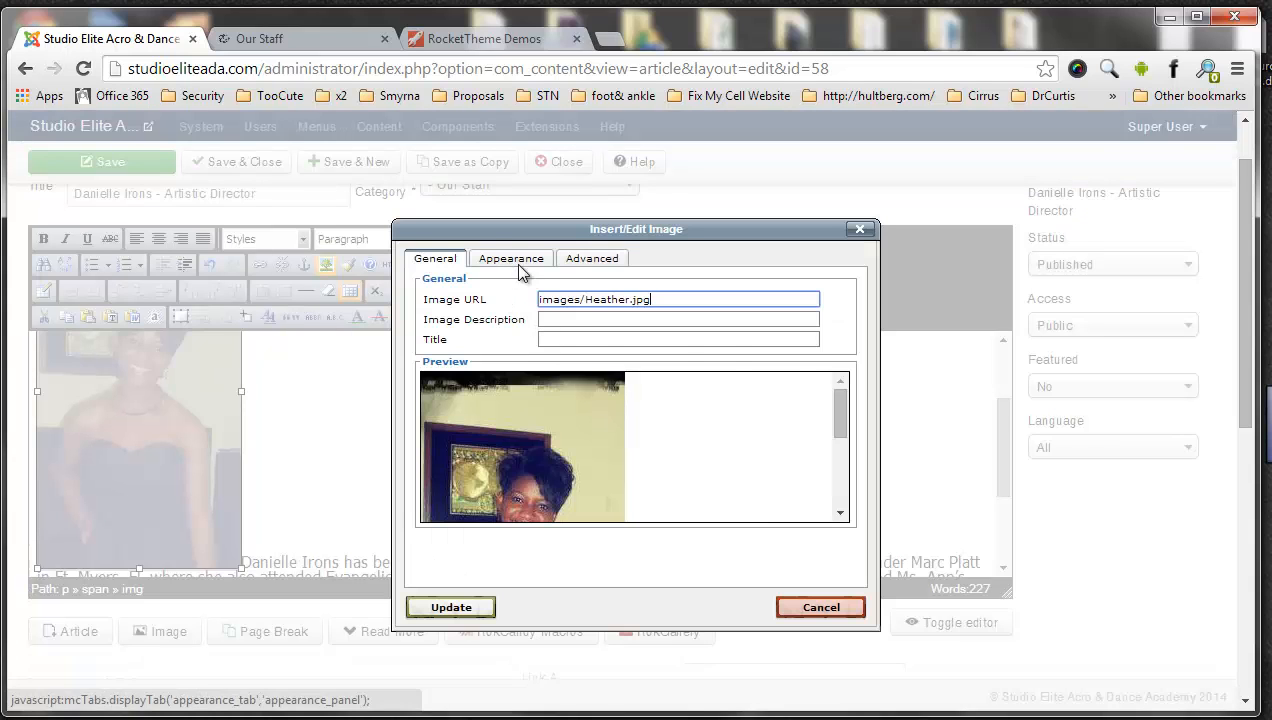
click(515, 262)
click(560, 301)
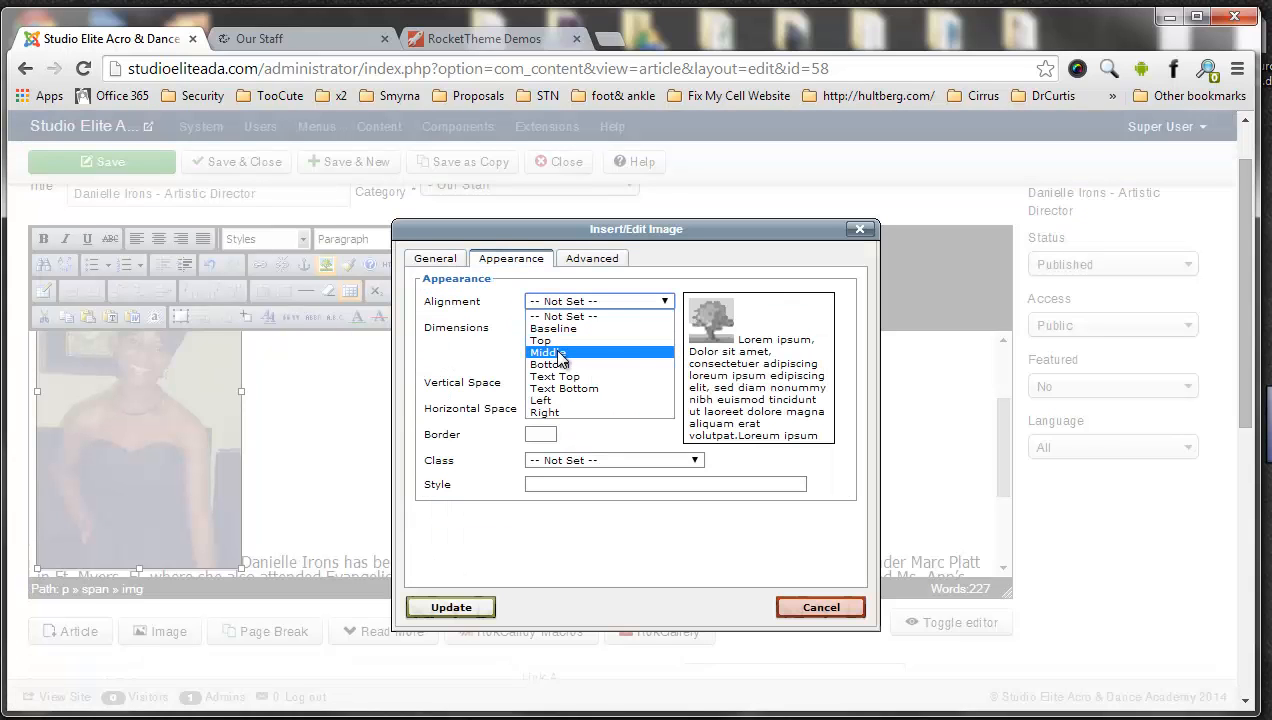
click(565, 401)
click(625, 483)
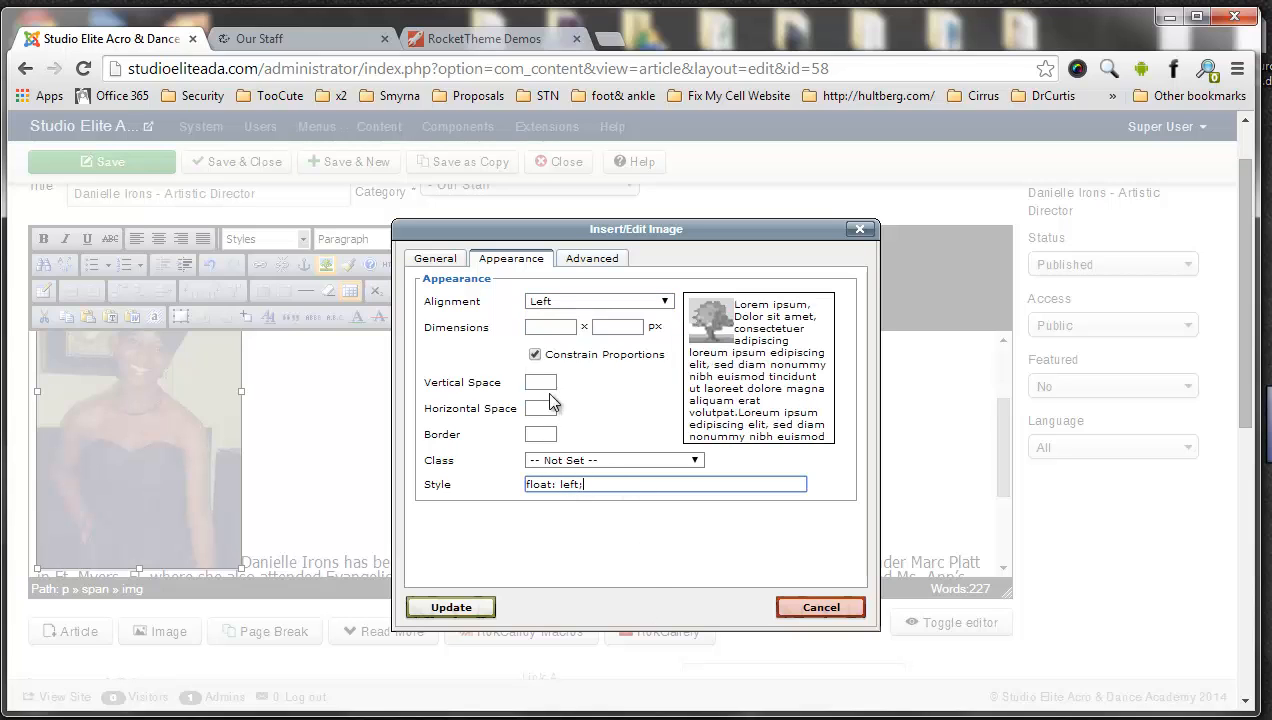
Set both the vertical and horizontal space around the portrait photo to 10.
key(shift+Tab)
key(shift+Tab)
key(shift+Tab)
key(shift+Tab)
text(10)
key(Tab)
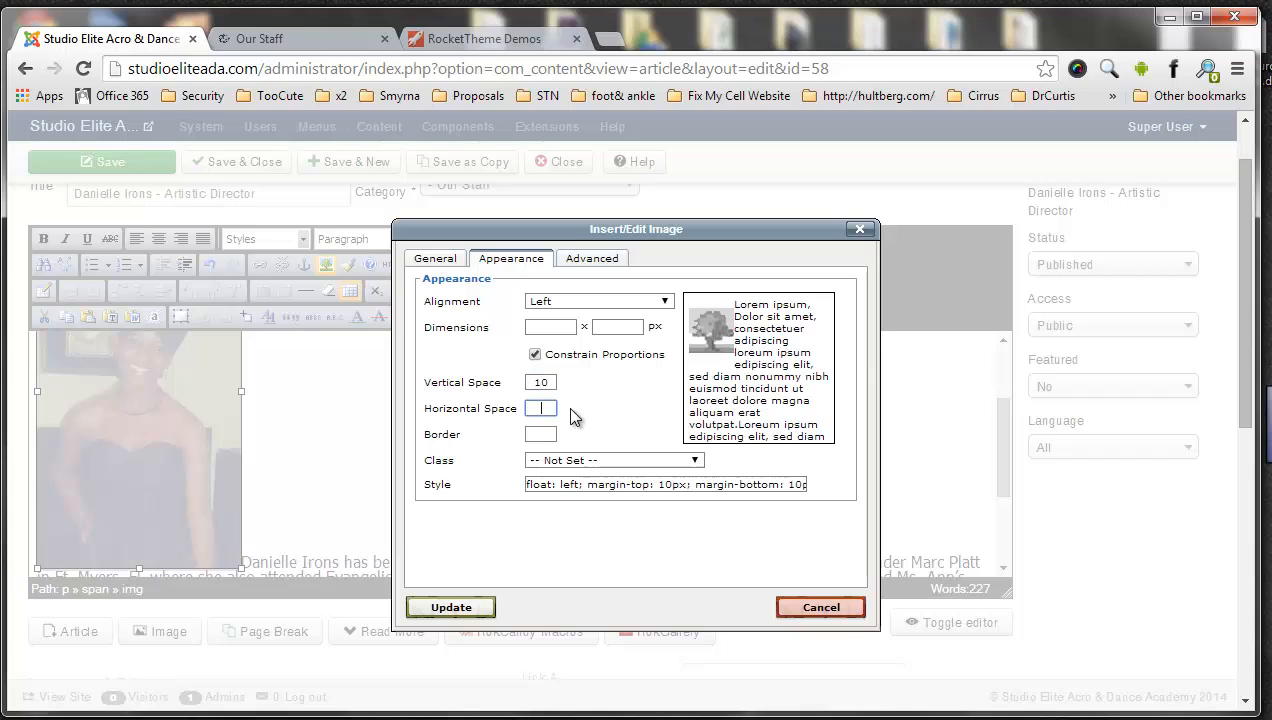
text(10)
key(Tab)
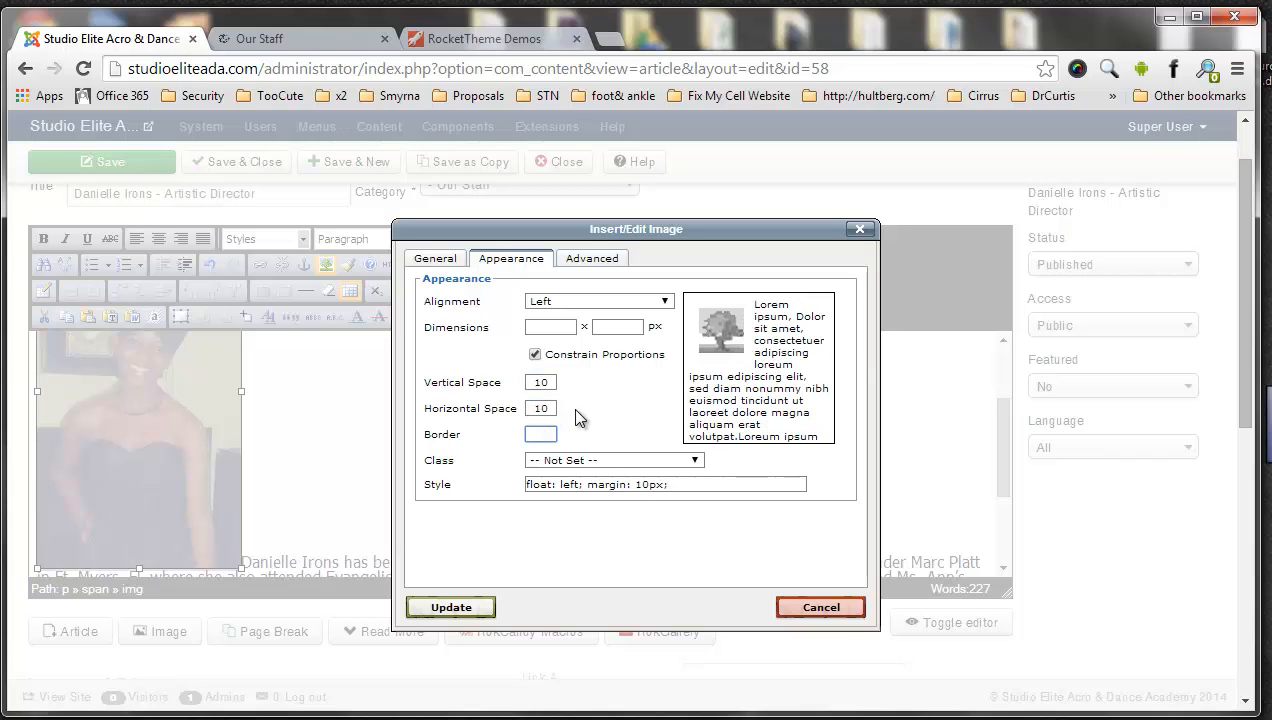
Give the portrait photo a 2px solid white border and apply the image settings to the article.
click(594, 408)
click(768, 503)
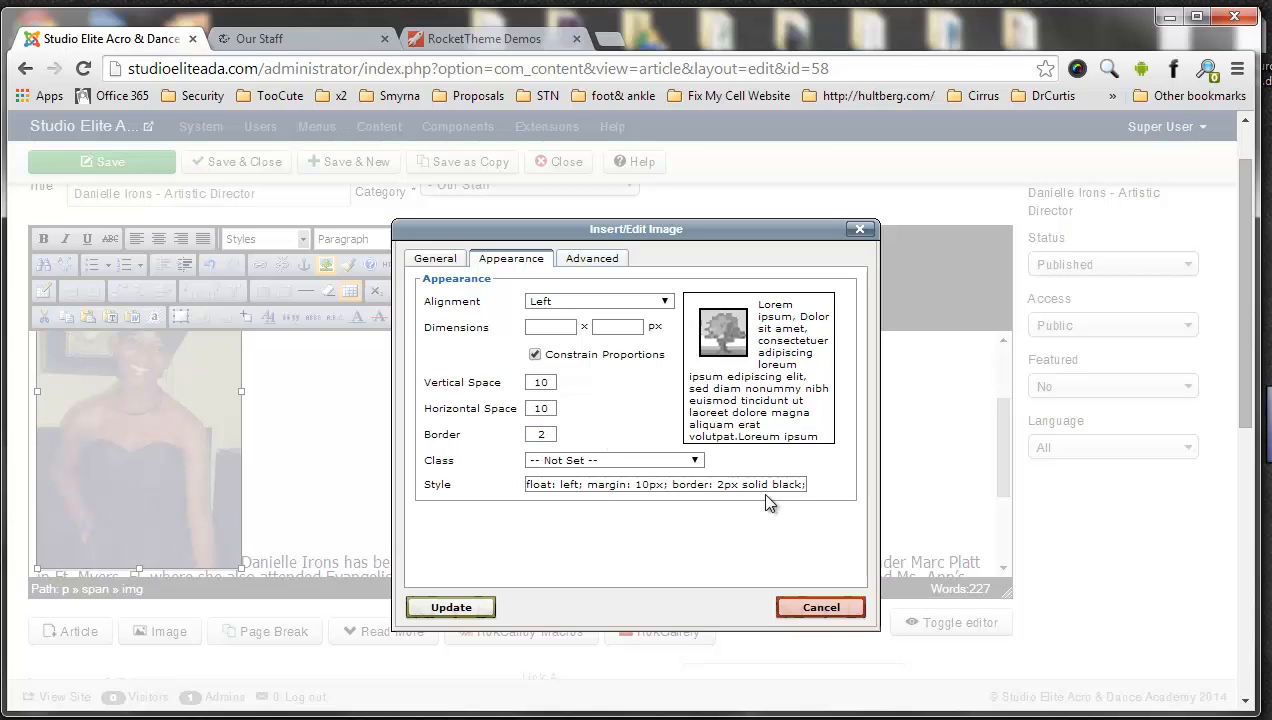
click(780, 484)
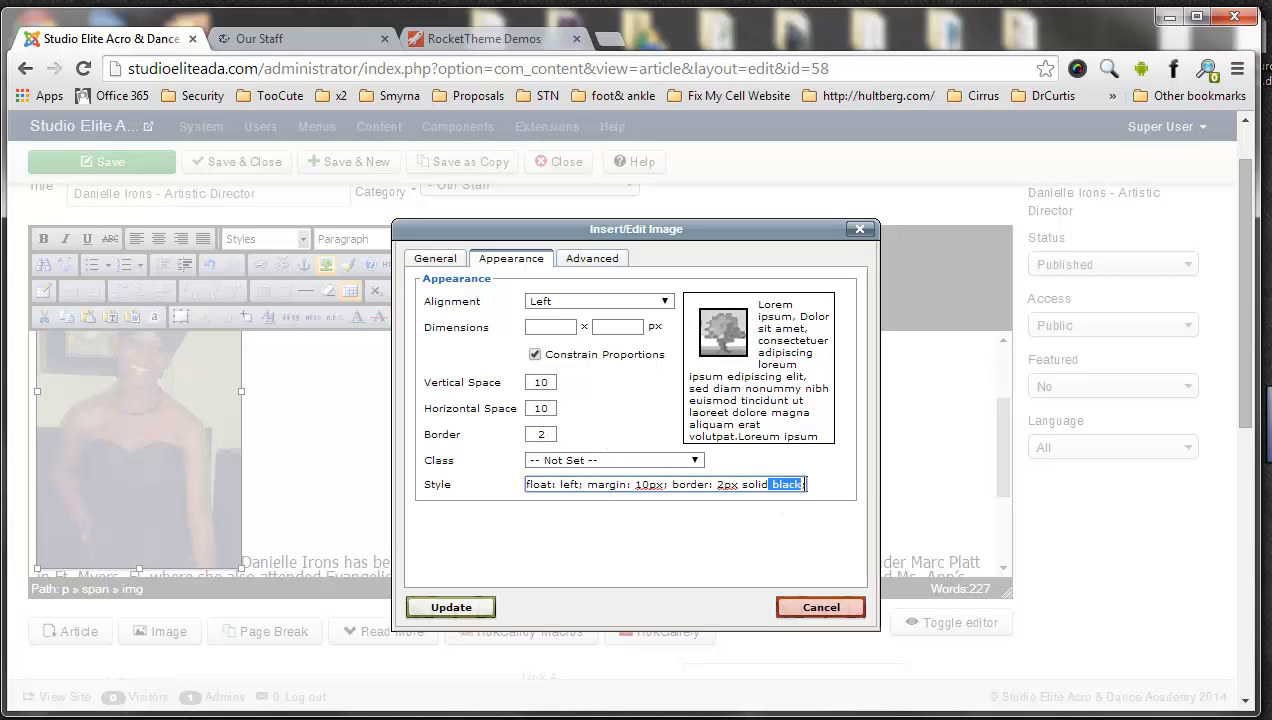
drag(795, 489, 802, 487)
text(white)
click(599, 530)
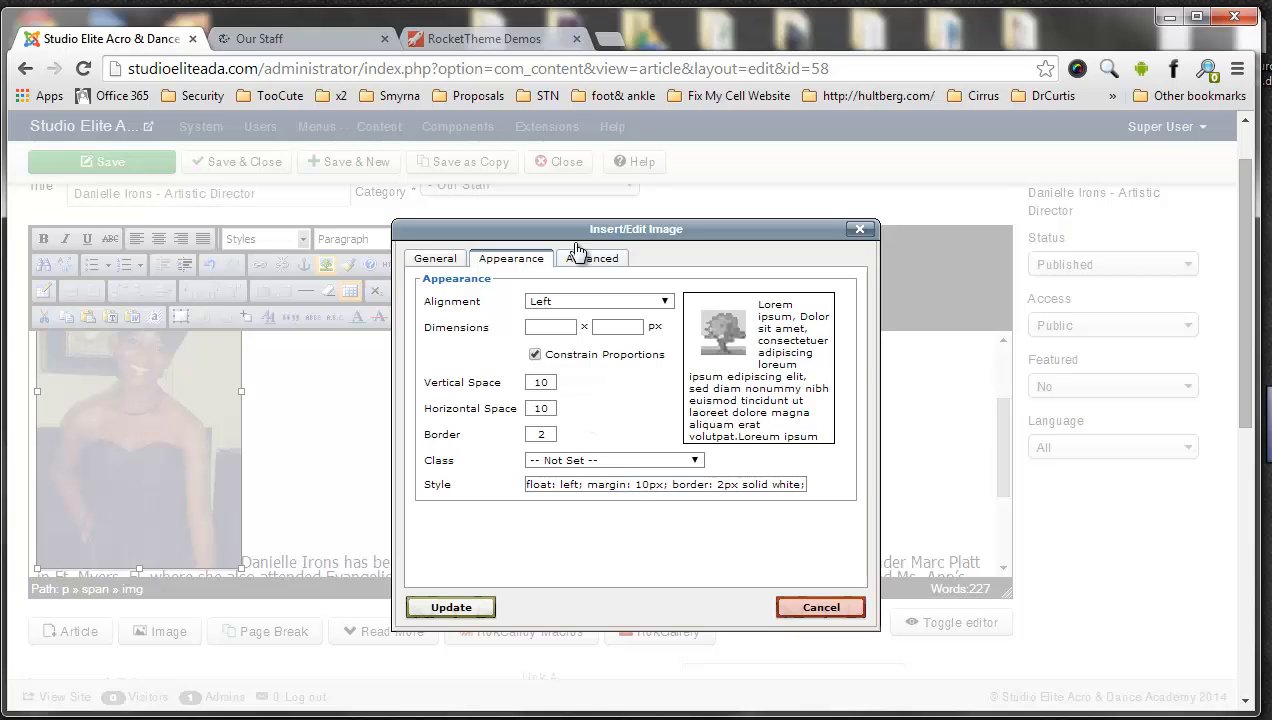
click(455, 597)
click(590, 451)
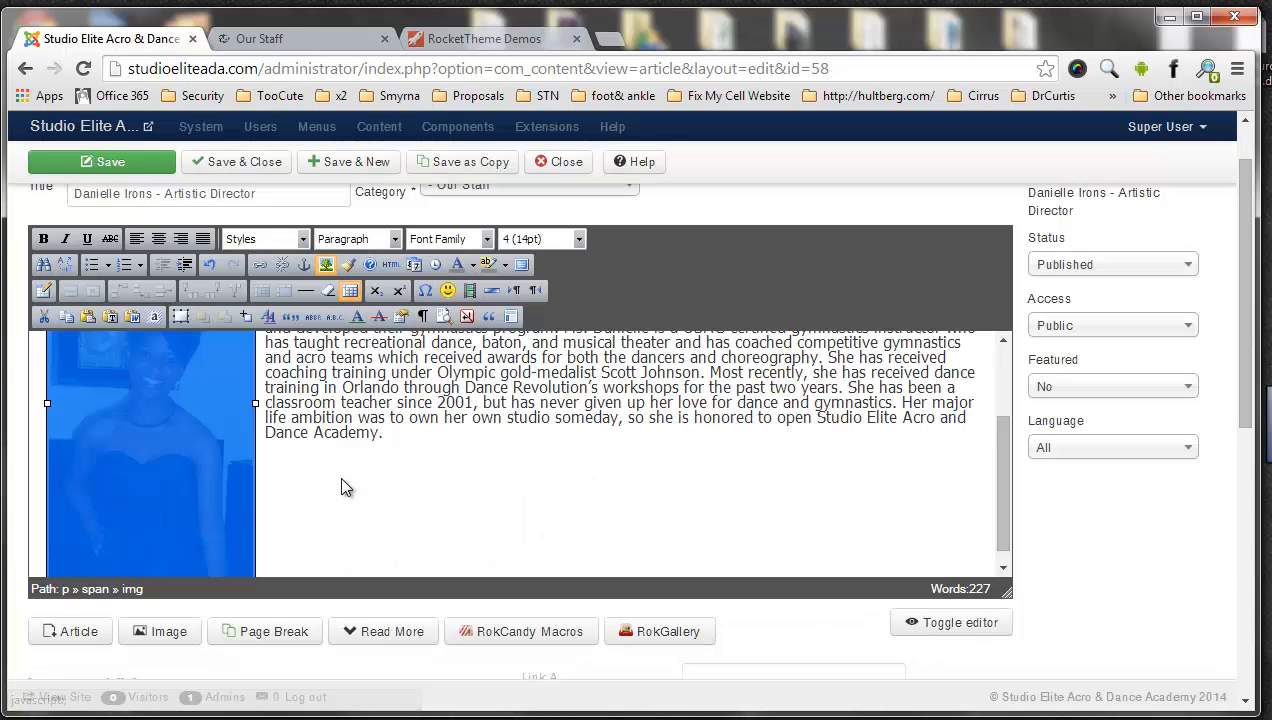
Check how the text wraps around the photo on the live Our Staff page, and view the second Artistic Director's article.
click(304, 40)
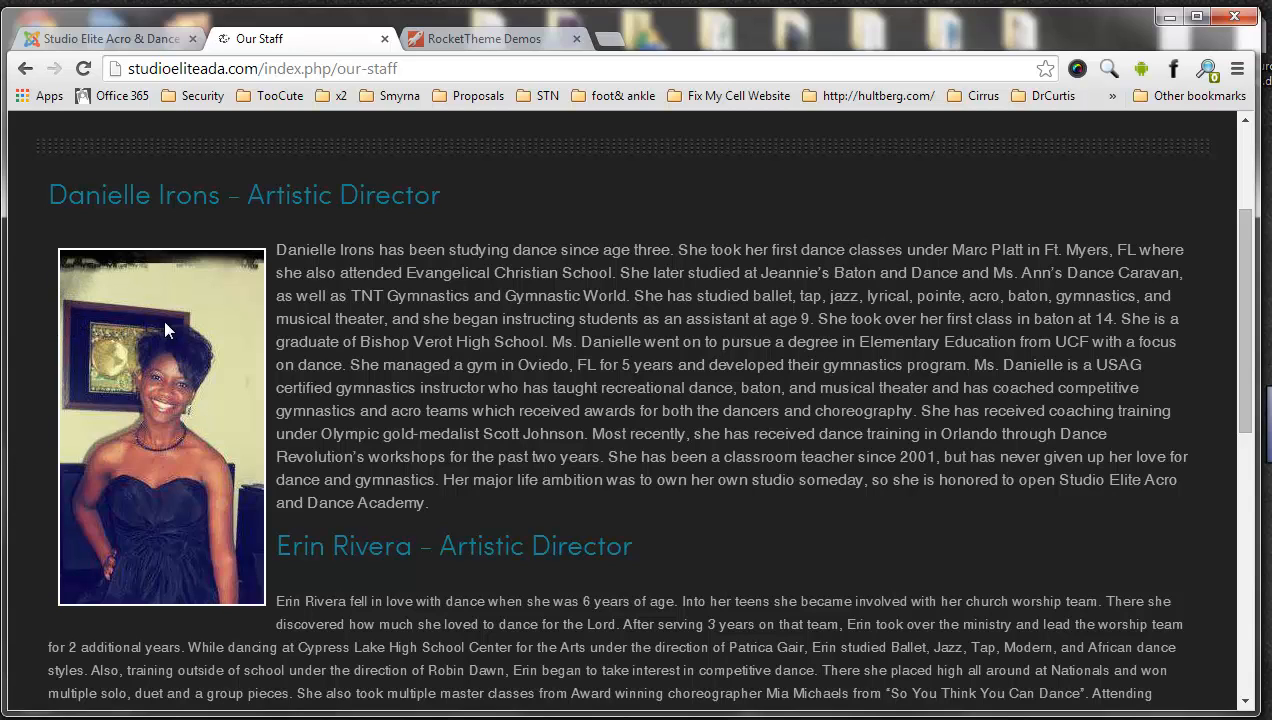
drag(428, 503, 265, 250)
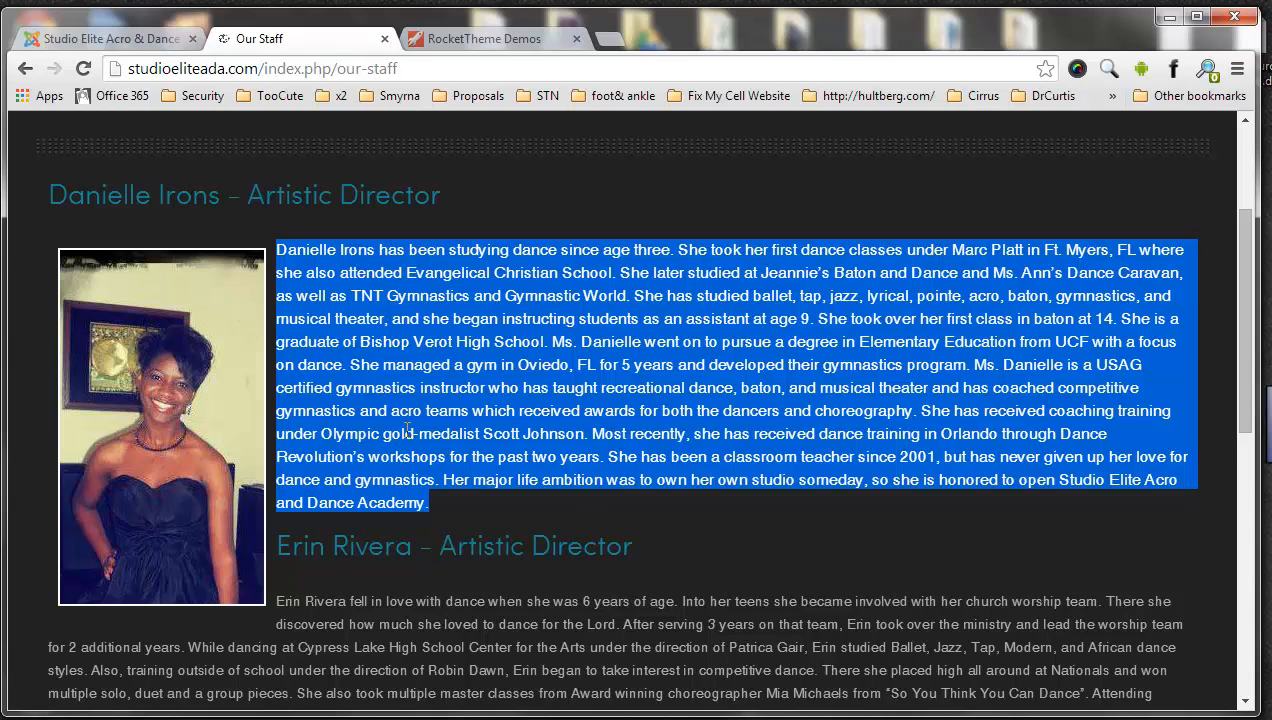
scroll(443, 372, down, 2)
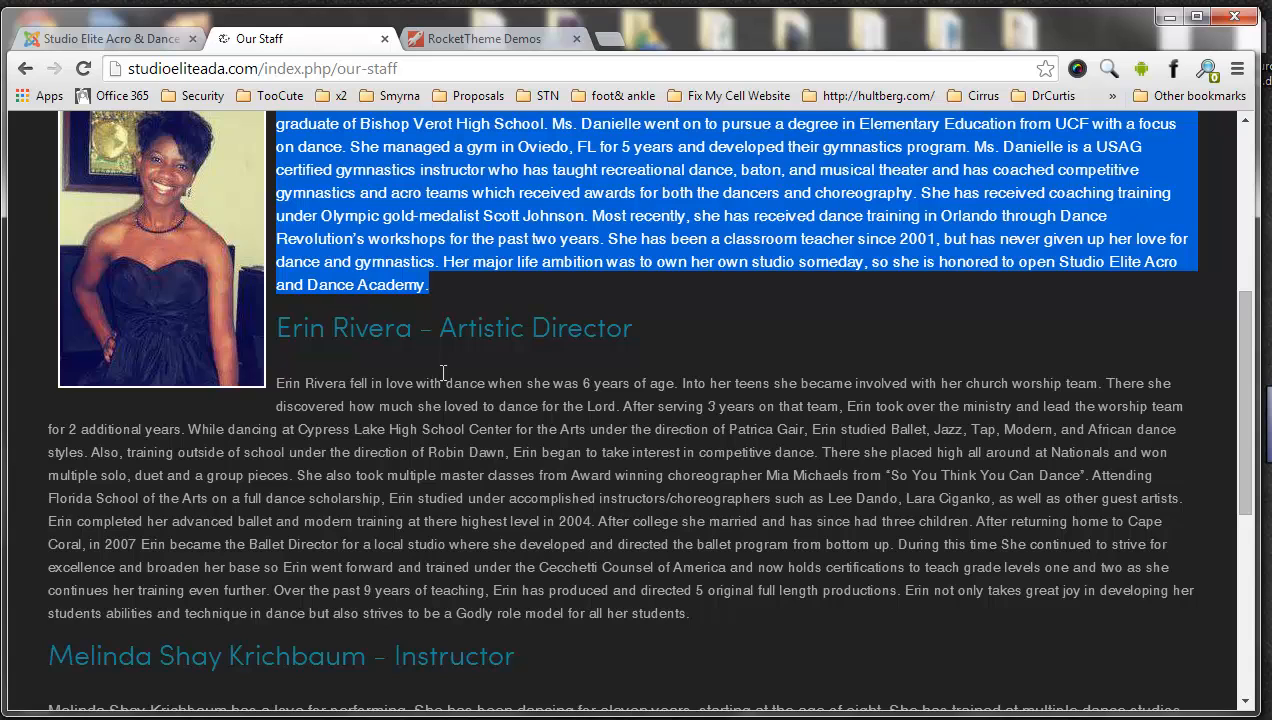
click(292, 345)
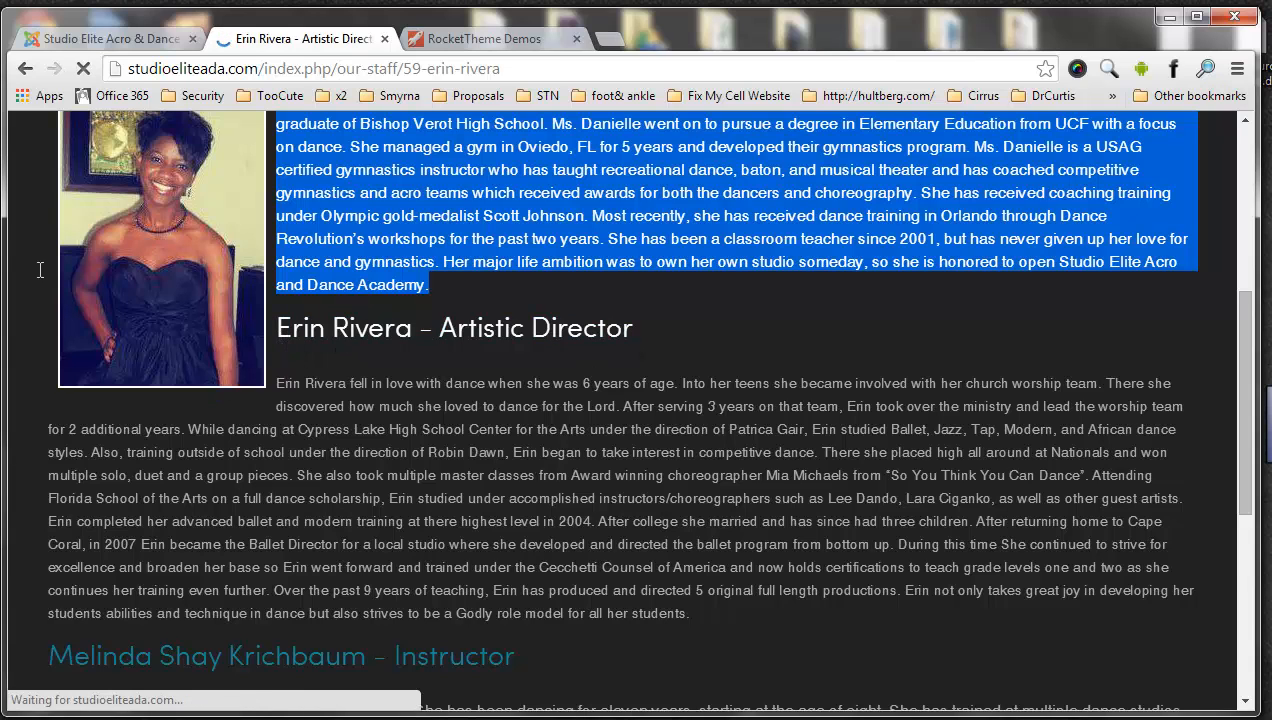
scroll(304, 406, down, 3)
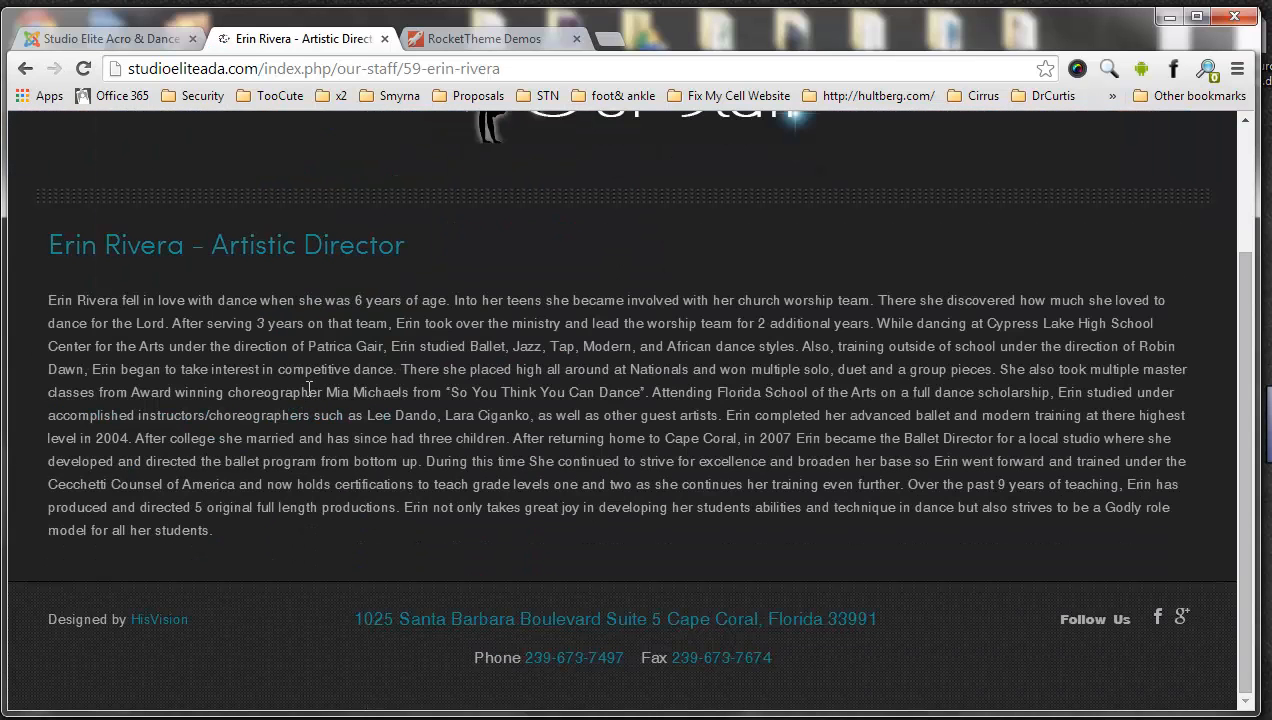
scroll(328, 388, up, 2)
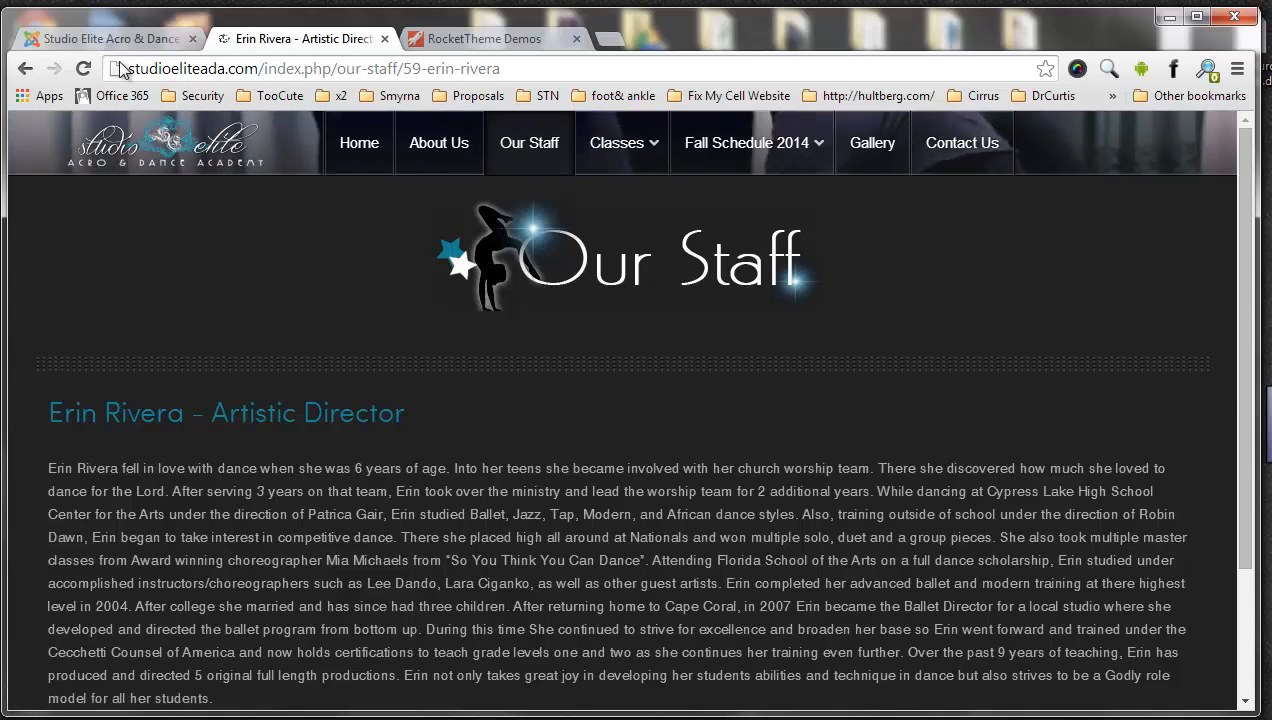
Return to the article editor in the administrator and delete the portrait photo from the biography.
click(108, 38)
scroll(346, 438, down, 3)
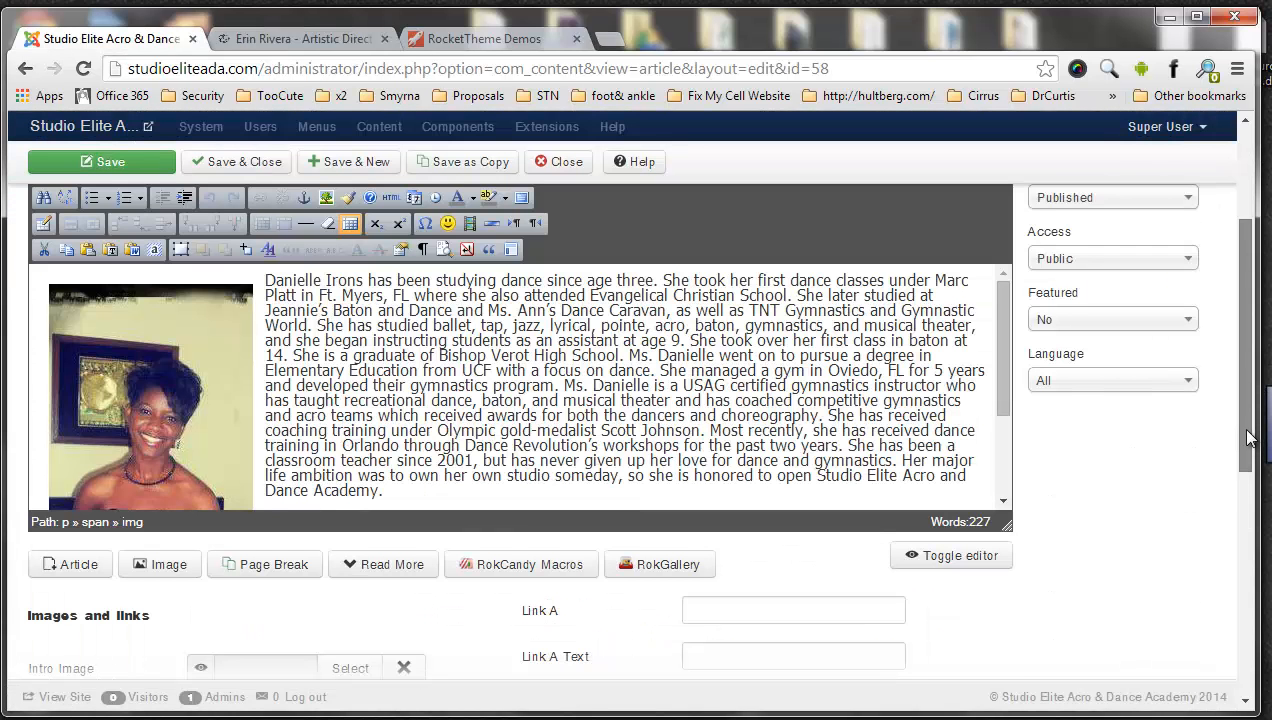
drag(1243, 428, 1243, 402)
click(149, 497)
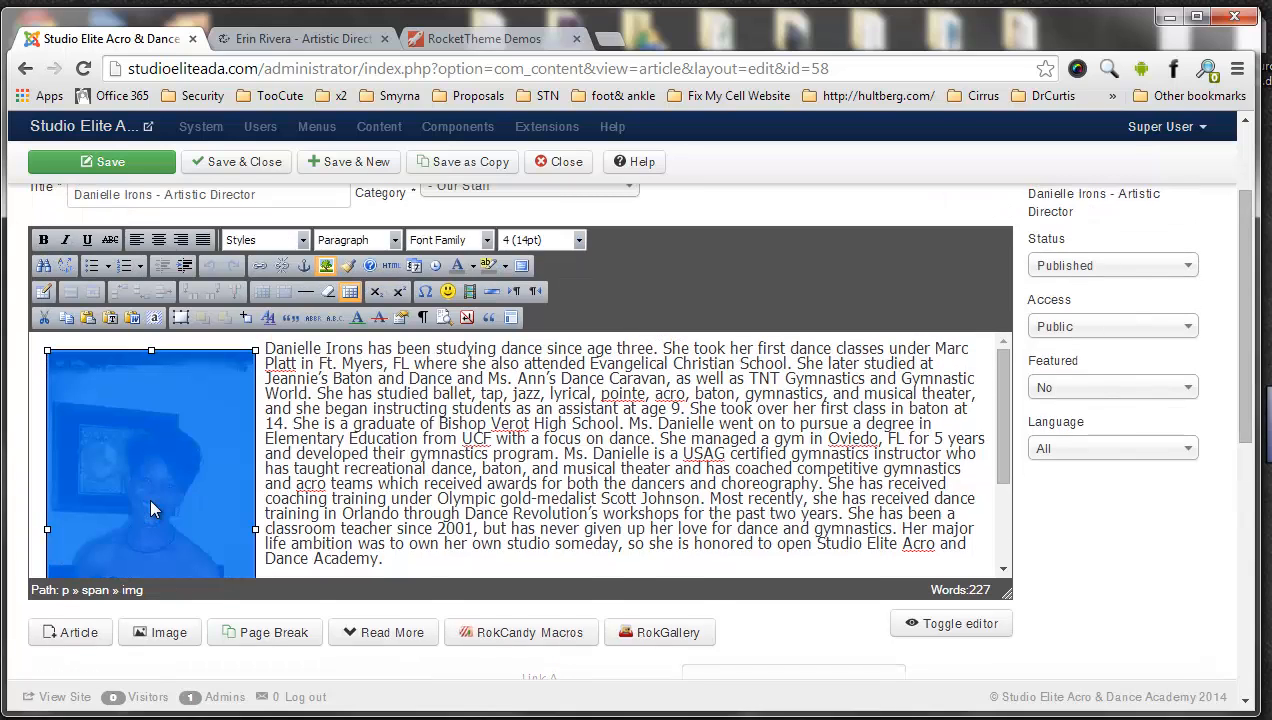
key(Delete)
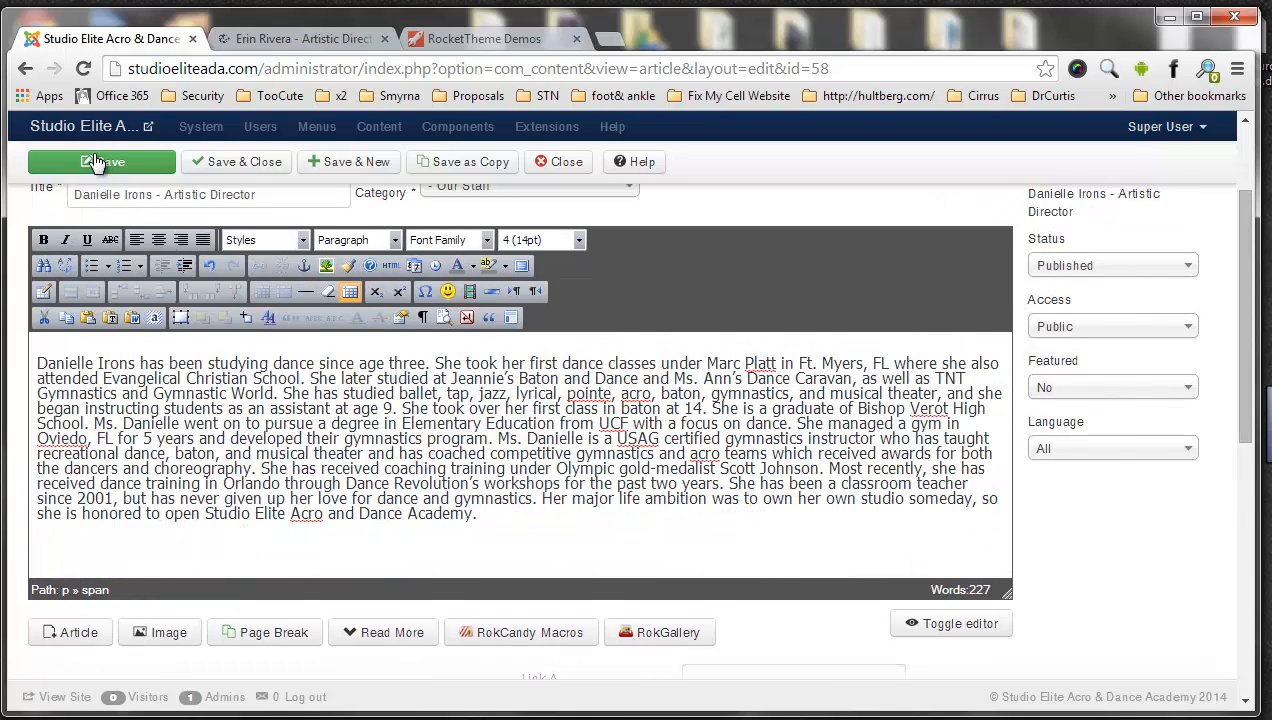